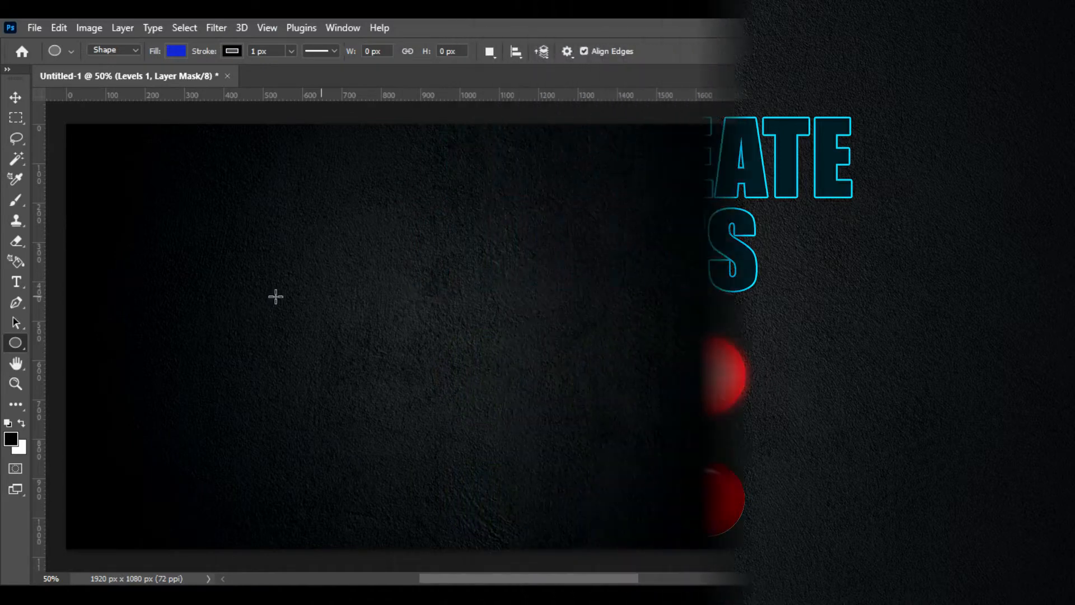
Step: Draw a 50 px circle with the Ellipse Tool on the dark canvas and remove its stroke
right_click(16, 343)
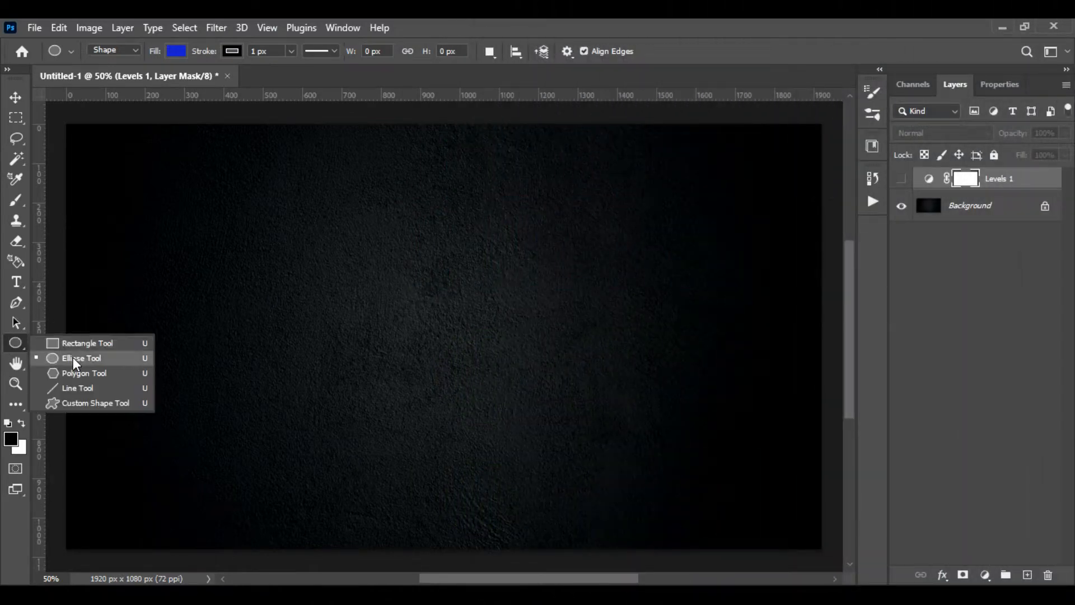
click(76, 359)
drag(308, 274, 330, 297)
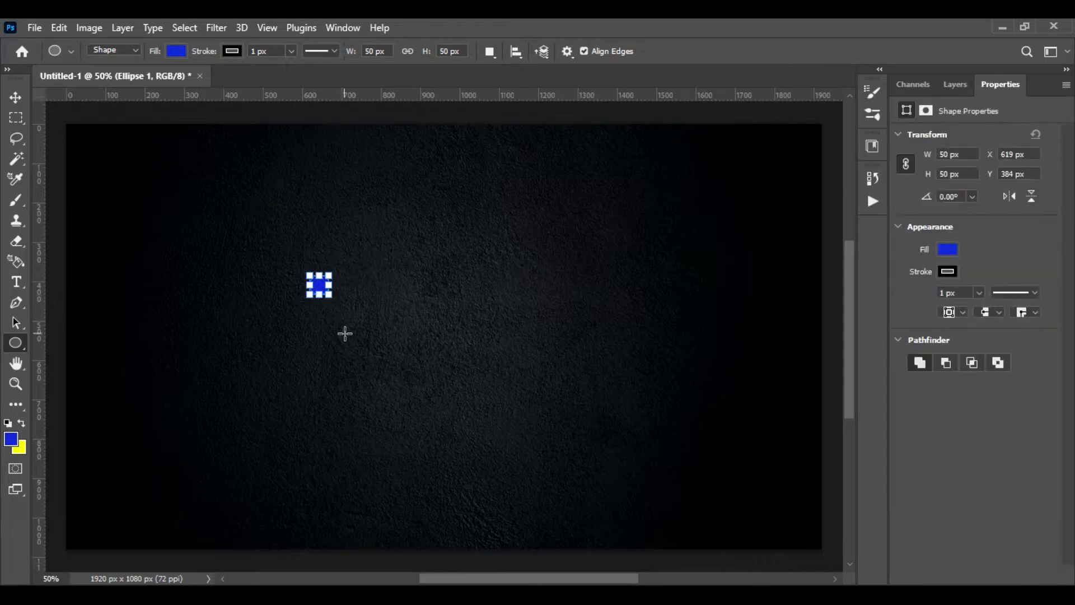
click(948, 271)
click(866, 302)
Step: Set the circle's fill to the very dark blue 000028
click(945, 250)
click(895, 279)
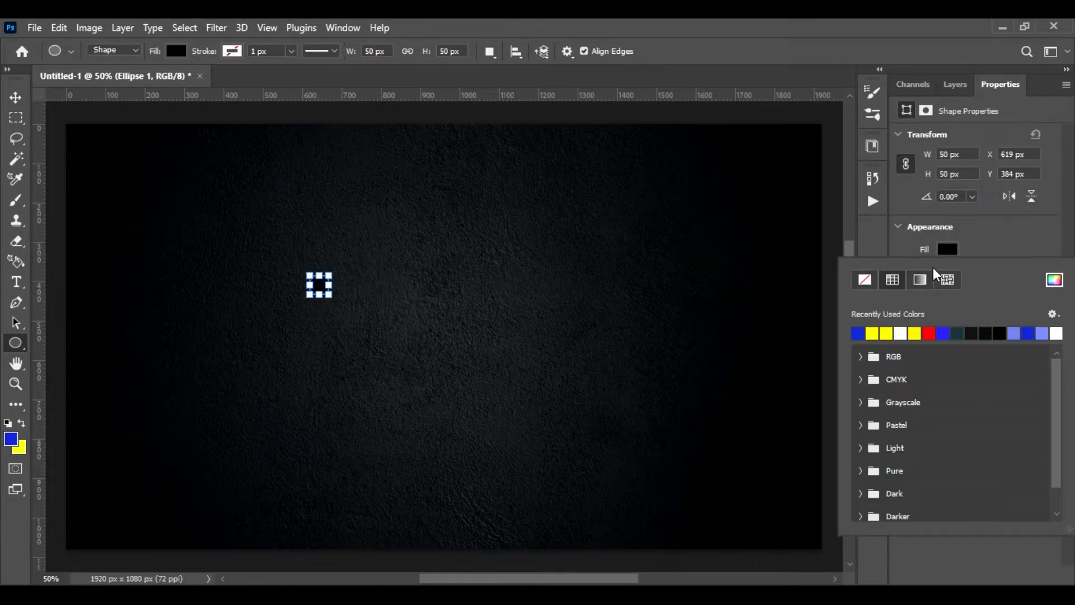
click(1050, 282)
click(1049, 281)
click(1025, 158)
click(1048, 280)
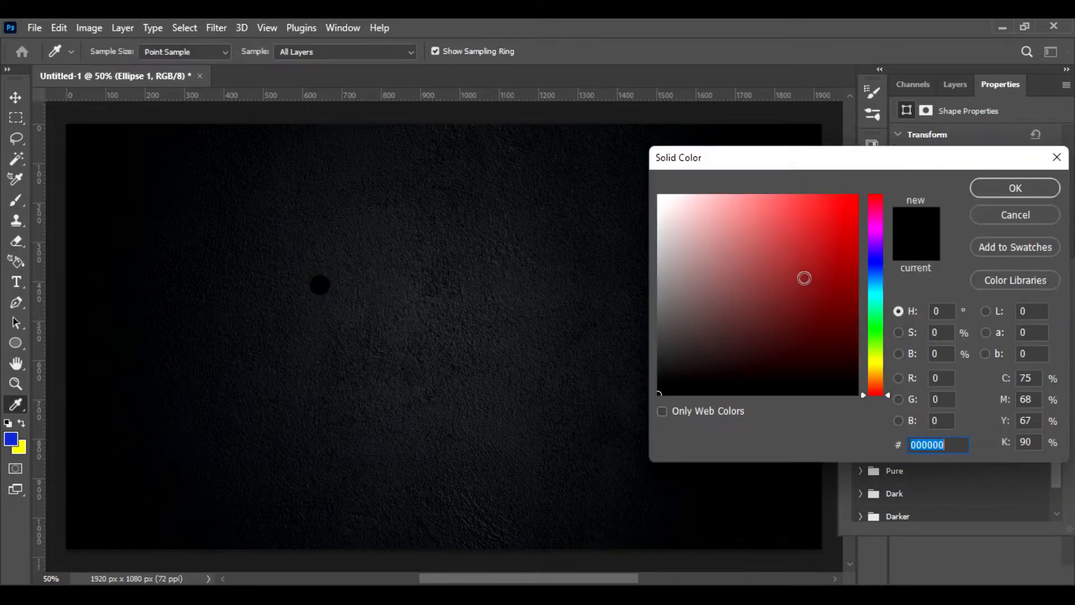
click(881, 261)
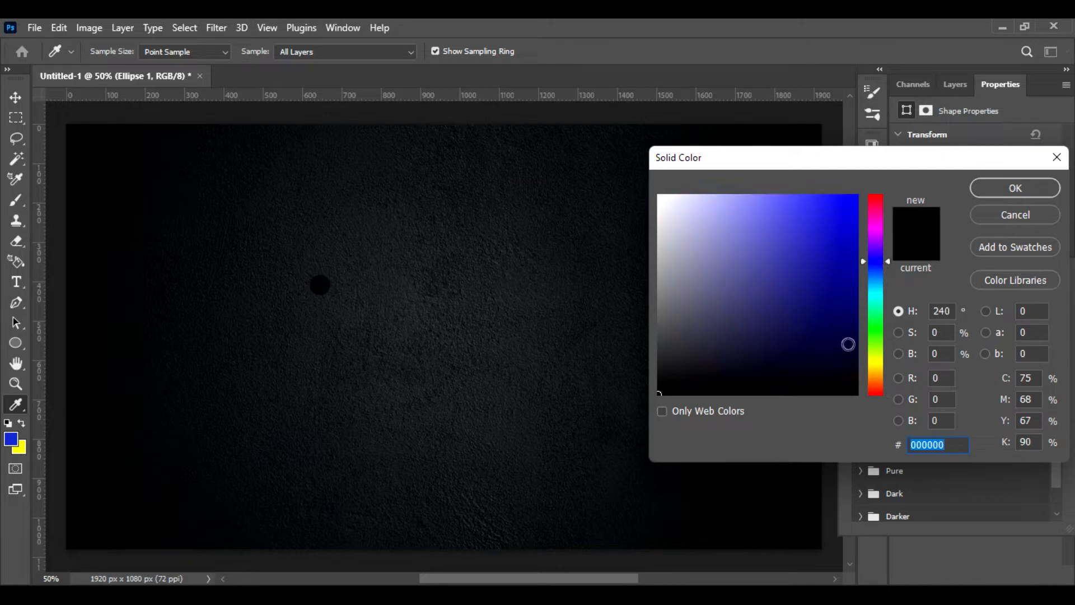
drag(847, 344, 859, 364)
click(986, 191)
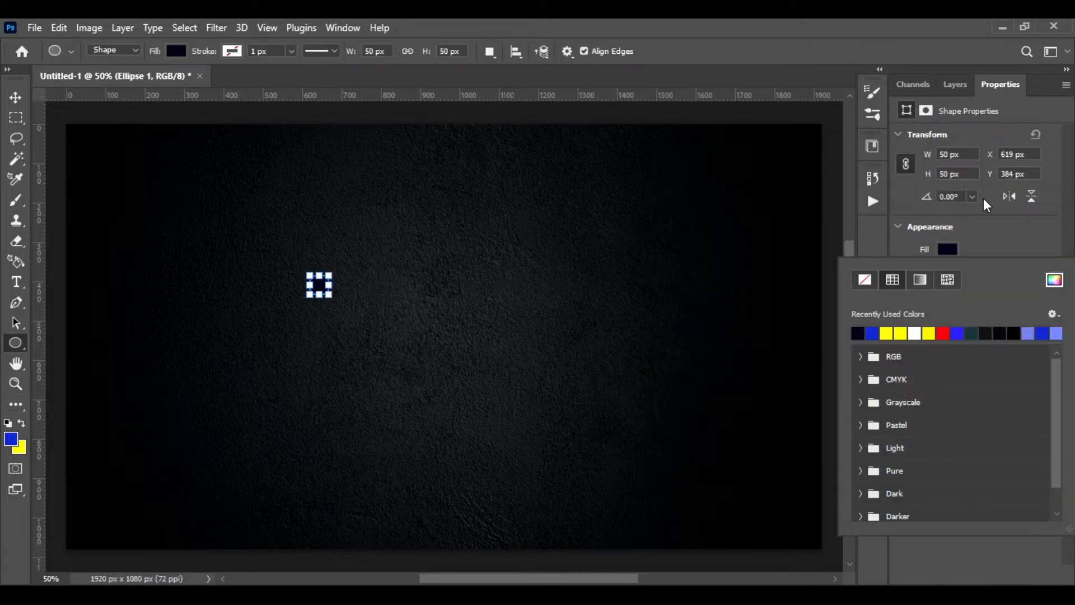
Step: Duplicate the circle sideways to form a row of four, and copy the first circle directly below itself
key(v)
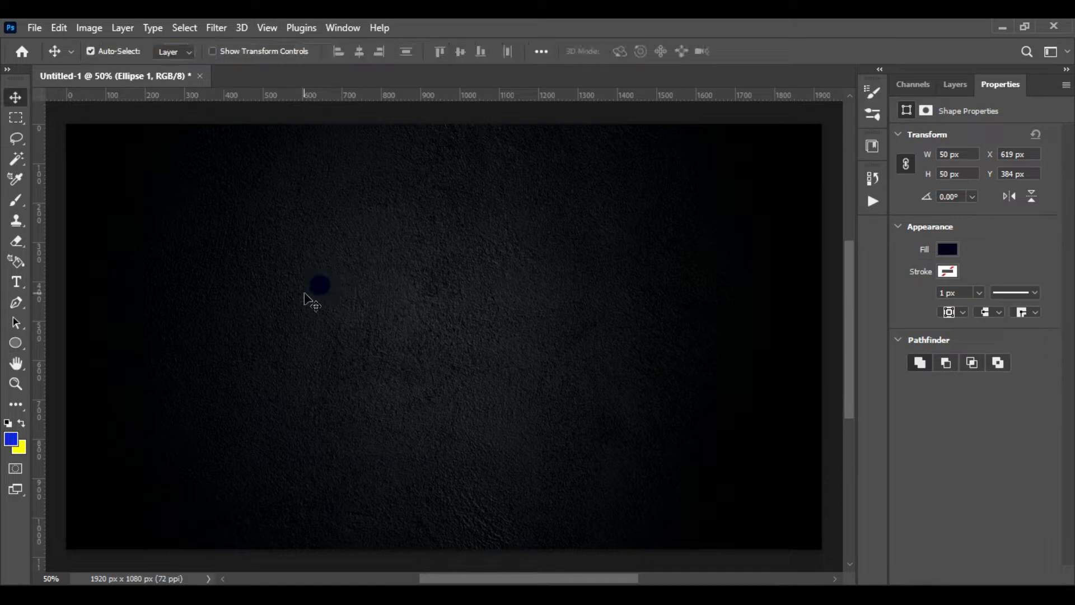
drag(321, 293, 413, 303)
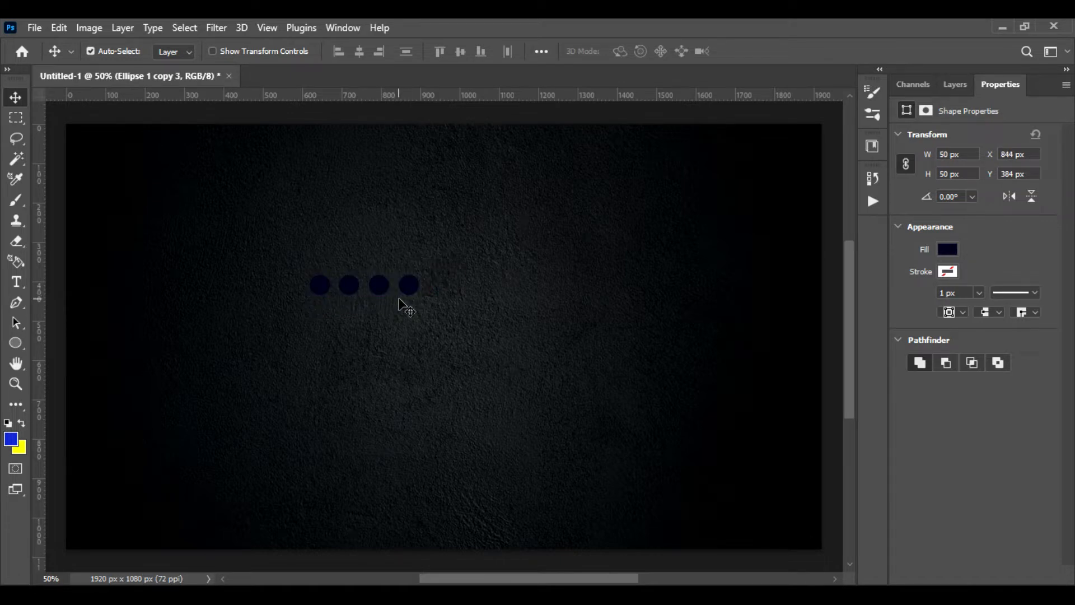
click(351, 289)
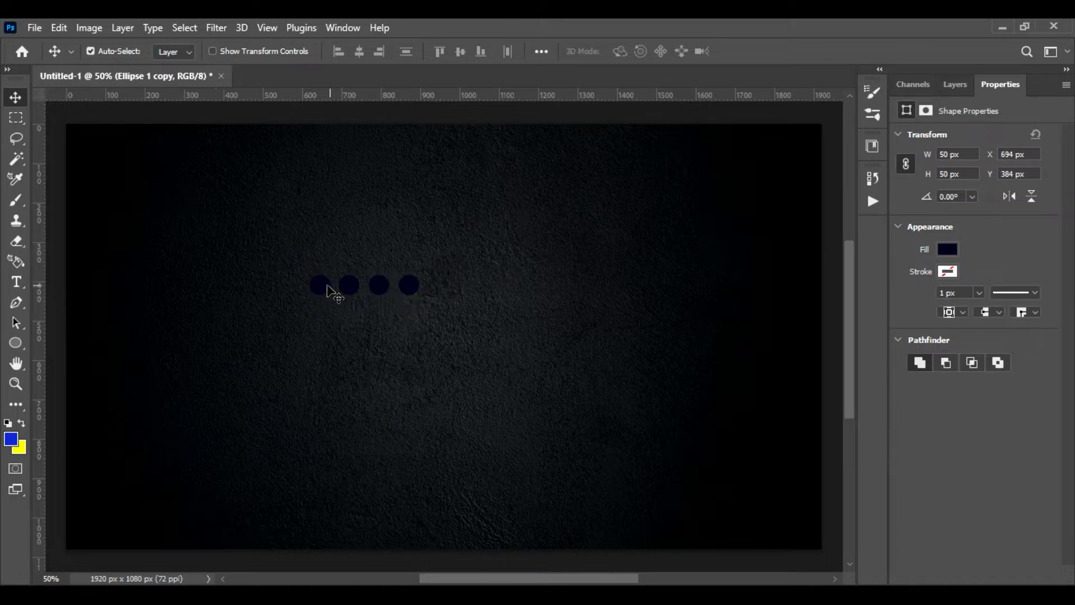
click(327, 292)
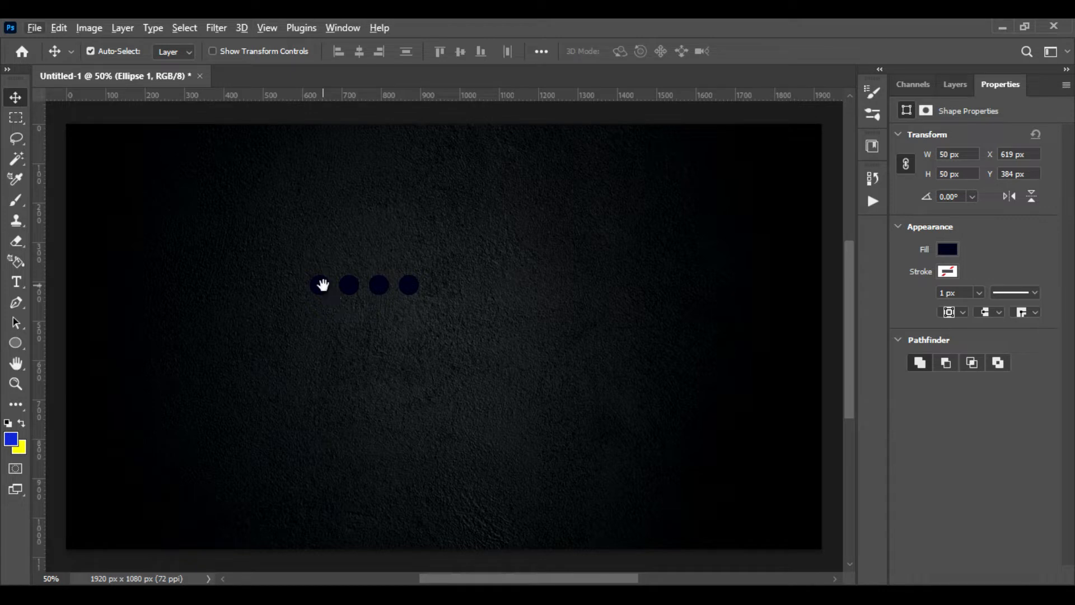
drag(326, 292, 325, 323)
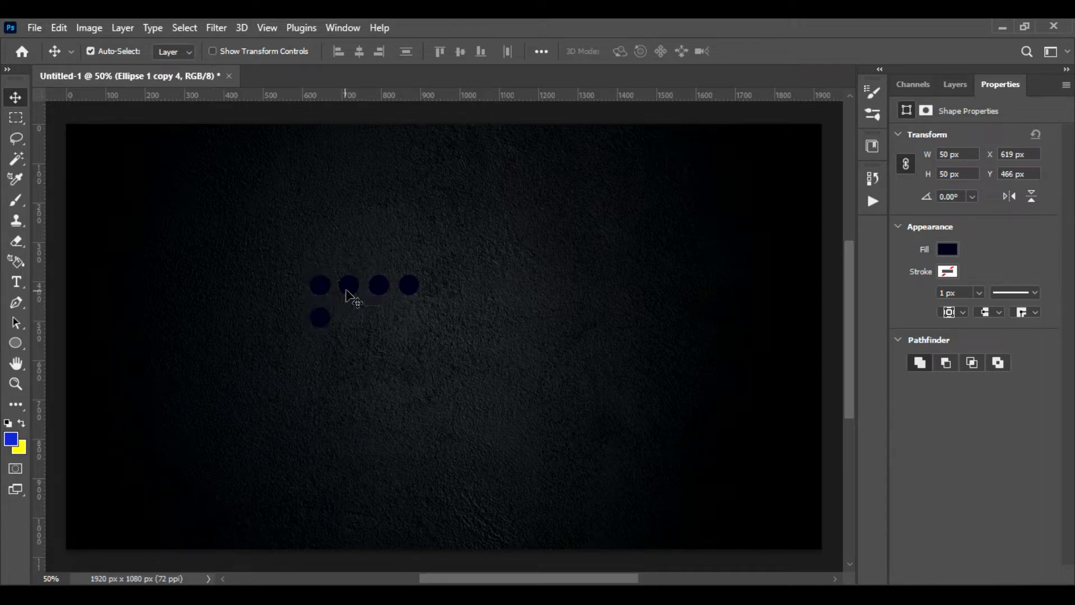
Step: Fill the second circle of the upper row with dark green 072400 and duplicate it directly below
click(351, 288)
click(947, 249)
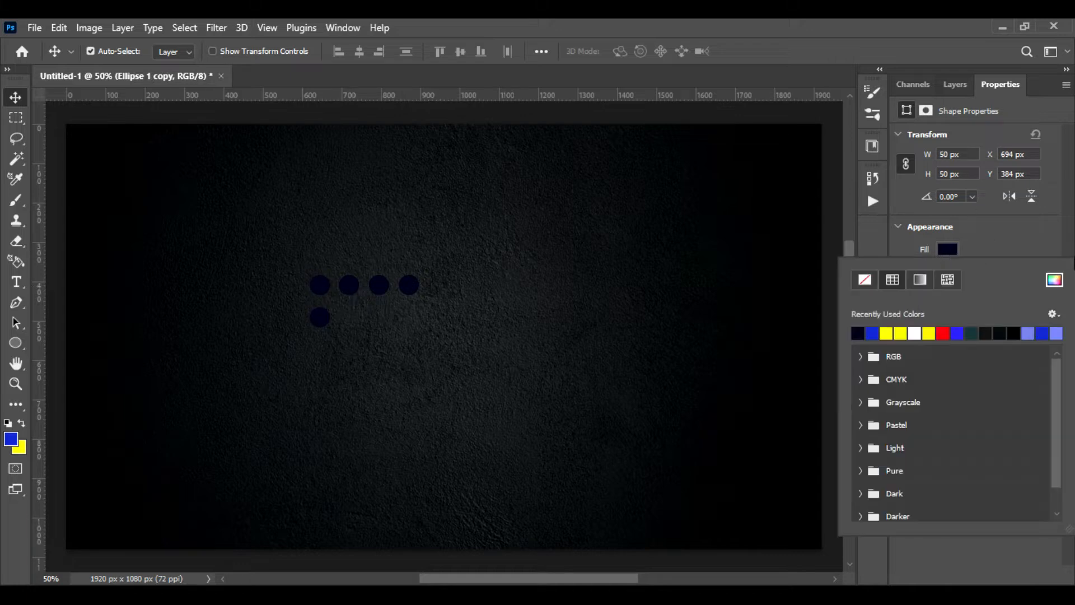
click(1054, 280)
click(883, 335)
click(860, 367)
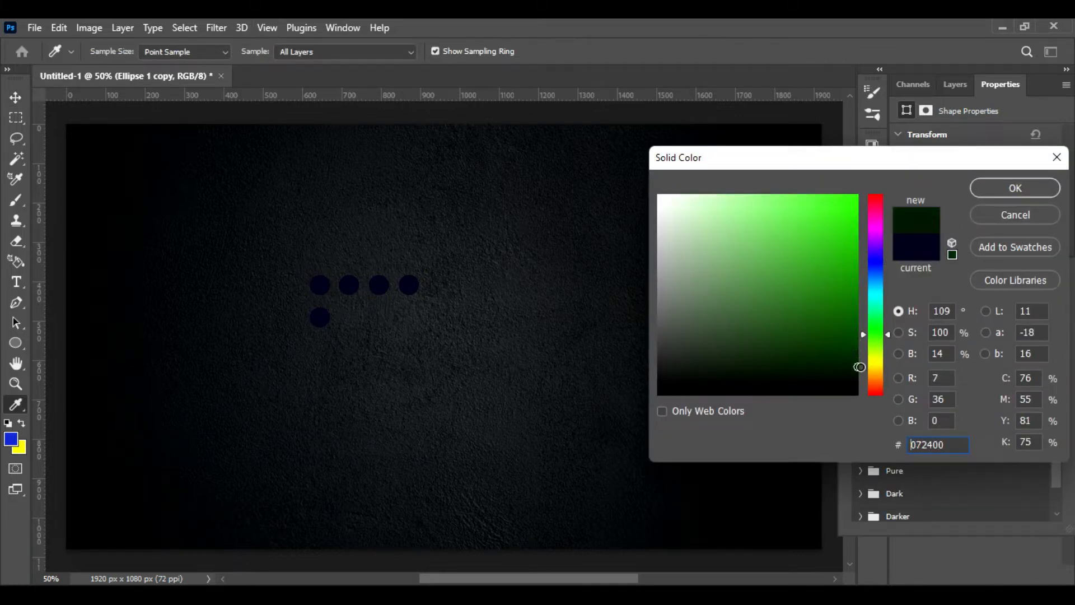
click(986, 189)
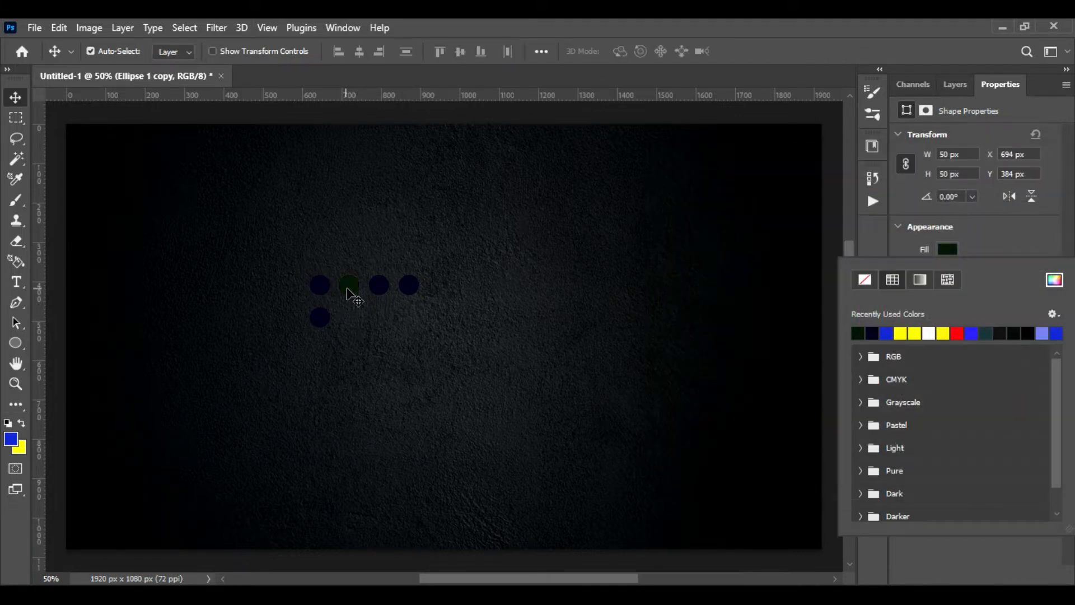
drag(348, 293, 348, 323)
Step: Fill the third circle of the upper row with dark yellow and duplicate it directly below
click(379, 286)
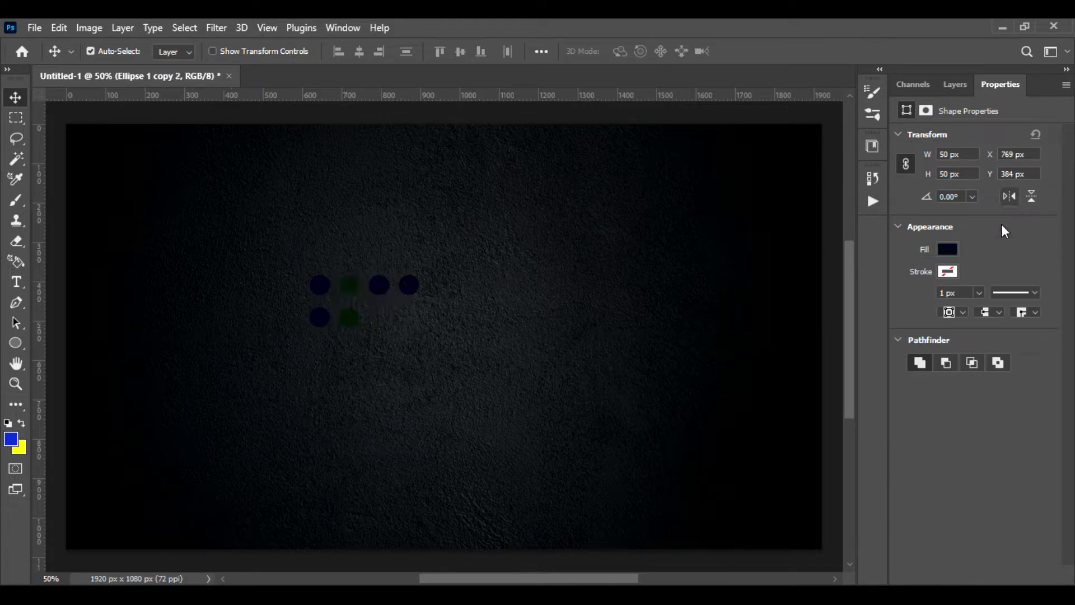
click(947, 249)
click(1053, 287)
click(877, 364)
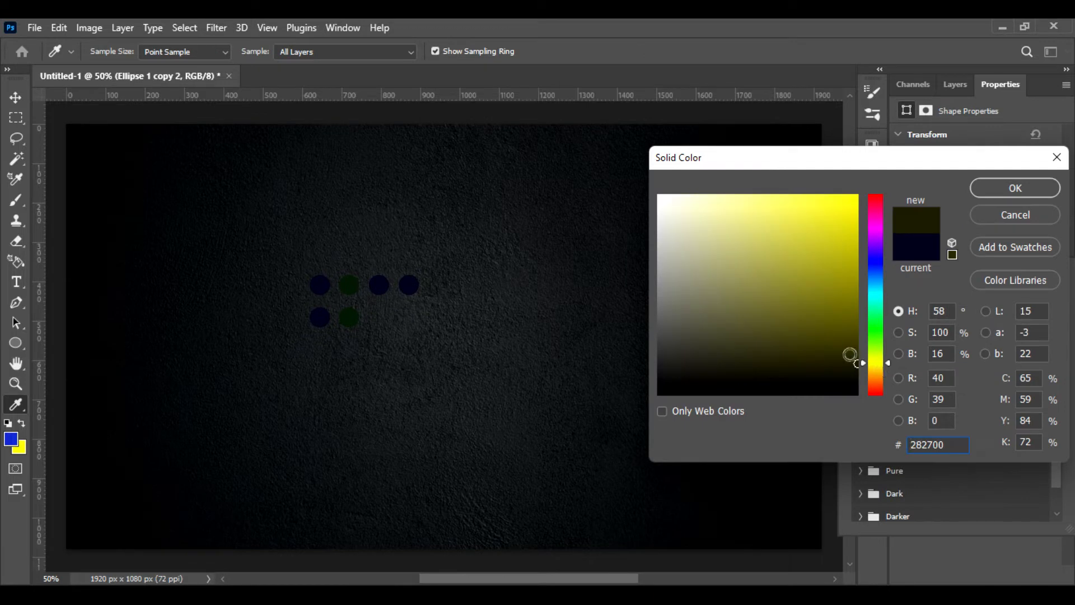
drag(852, 355, 855, 353)
click(1014, 190)
click(379, 290)
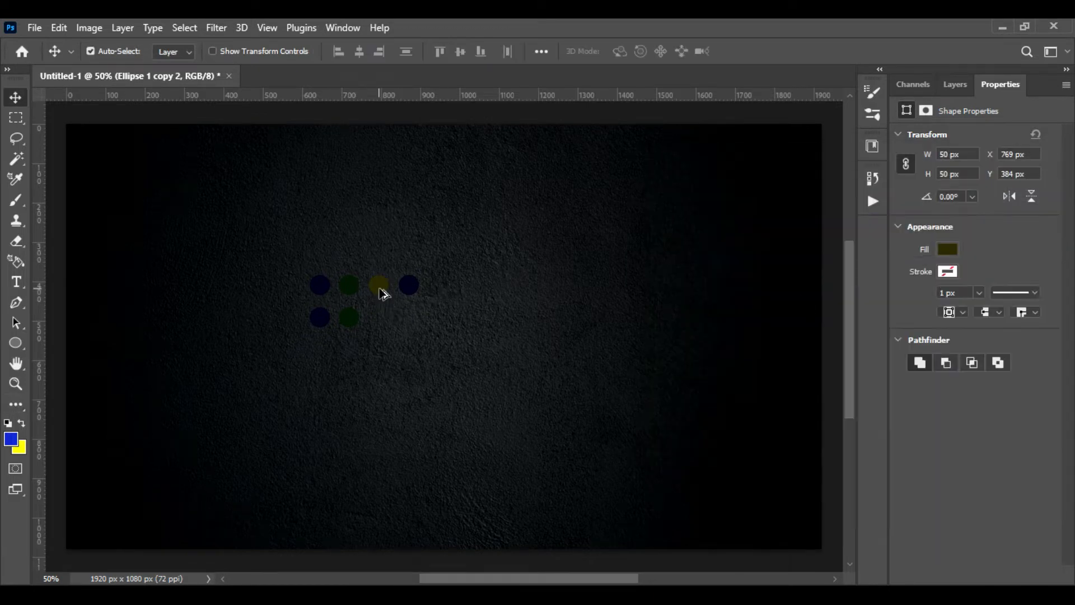
drag(380, 290, 380, 320)
Step: Fill the fourth circle of the upper row with dark red 280000 and duplicate it directly below
click(407, 288)
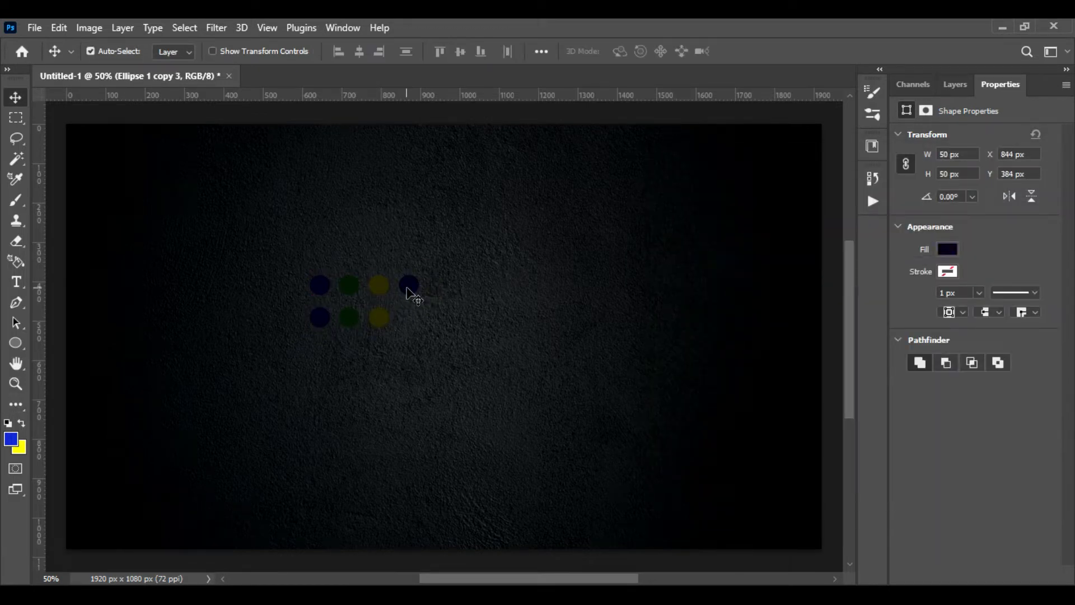
click(947, 249)
click(1053, 287)
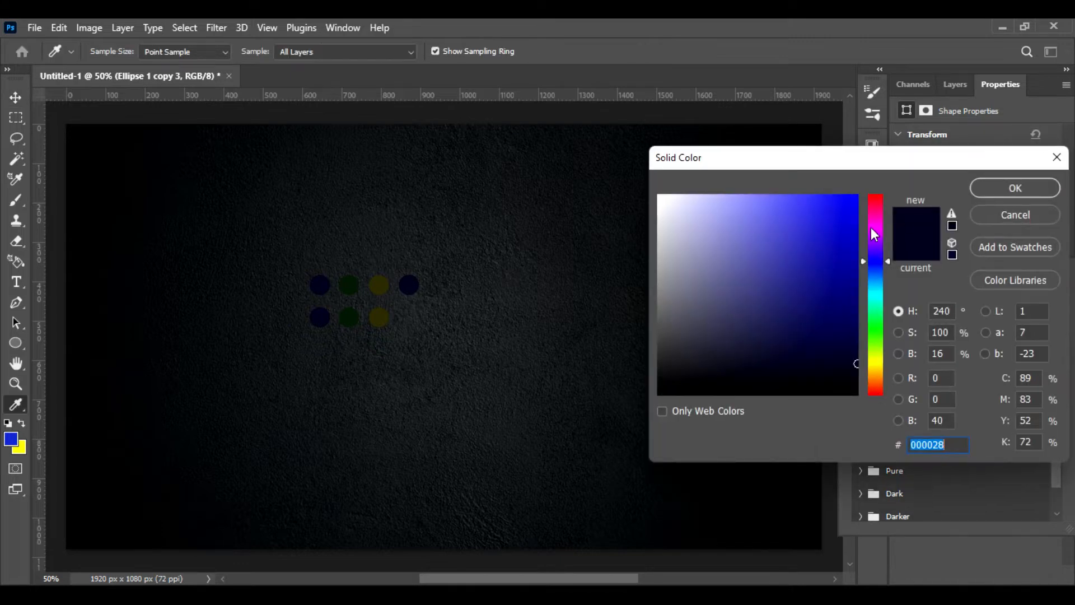
click(877, 210)
drag(849, 284, 850, 358)
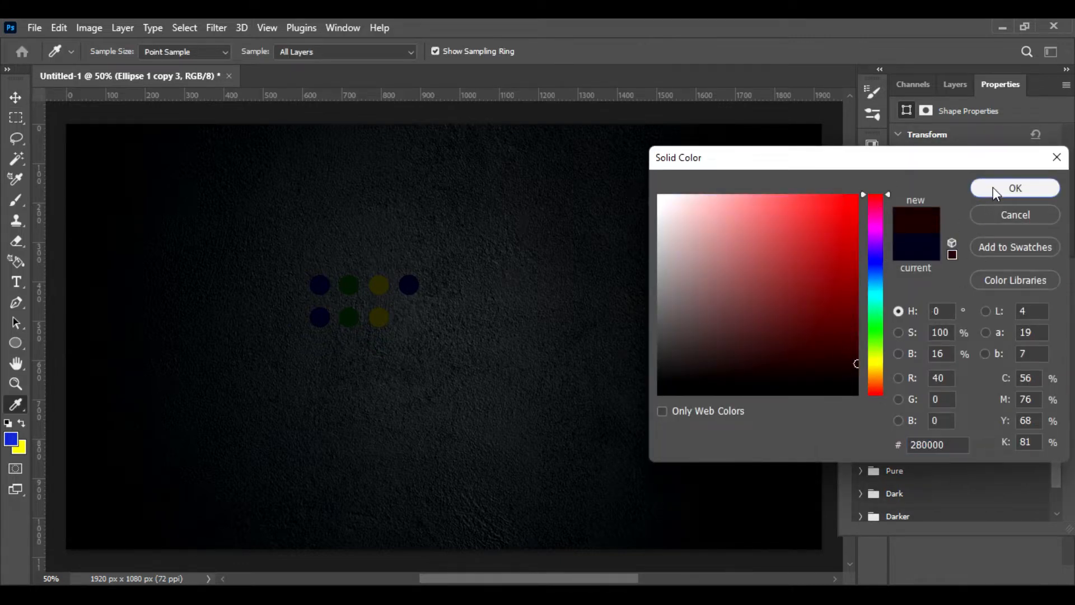
click(1014, 188)
click(408, 293)
drag(409, 293, 404, 322)
Step: Group the two red circle layers and name the group "red"
click(960, 86)
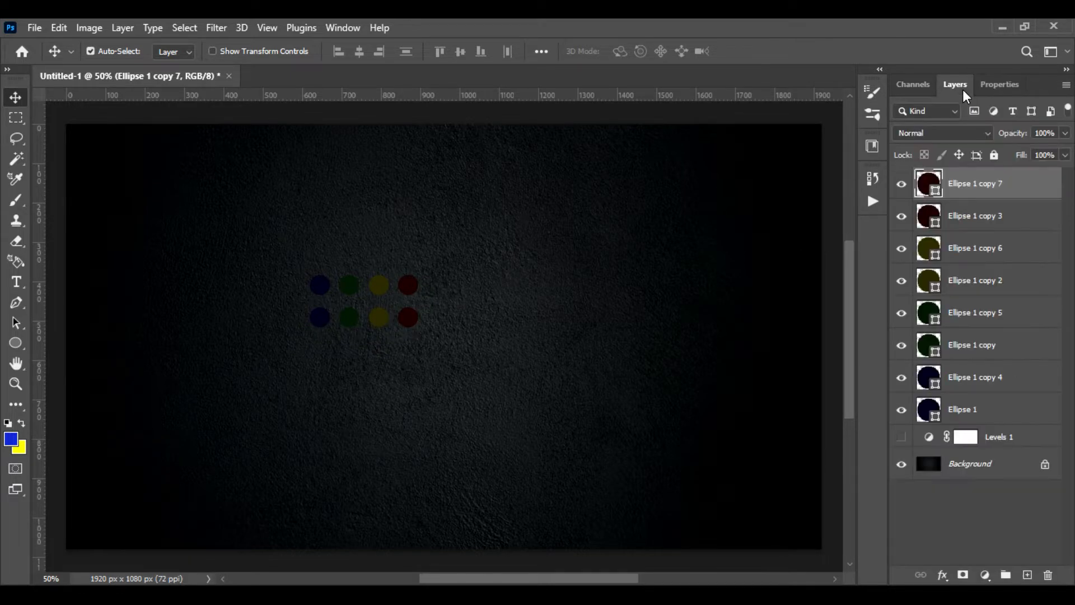
shift+click(1032, 223)
click(1006, 575)
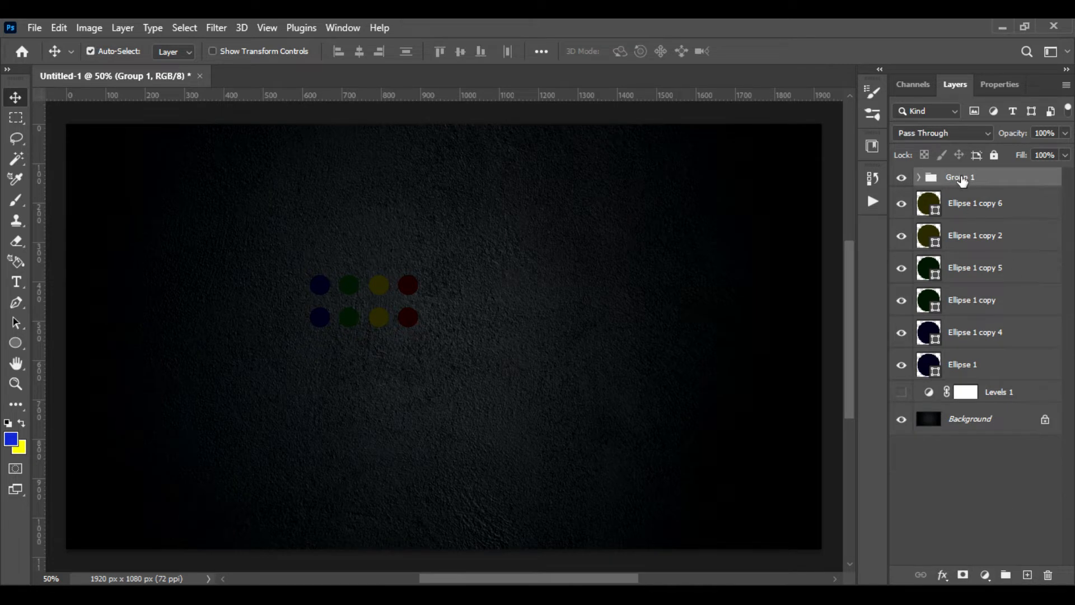
double_click(963, 177)
text(red)
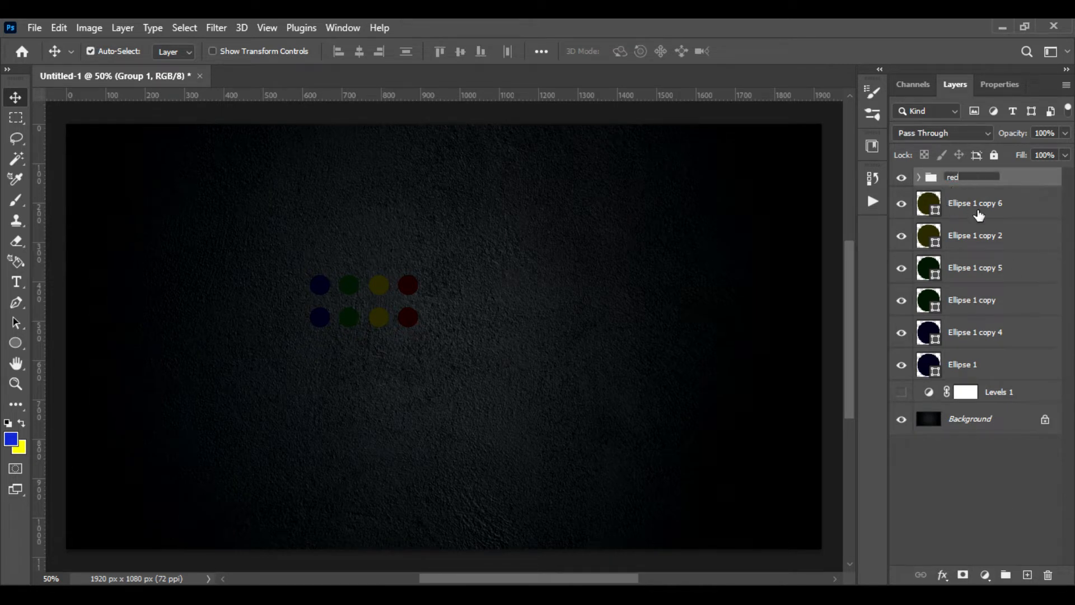
Step: Group the two yellow circle layers and name the group "yellow"
click(1014, 216)
shift+click(1012, 247)
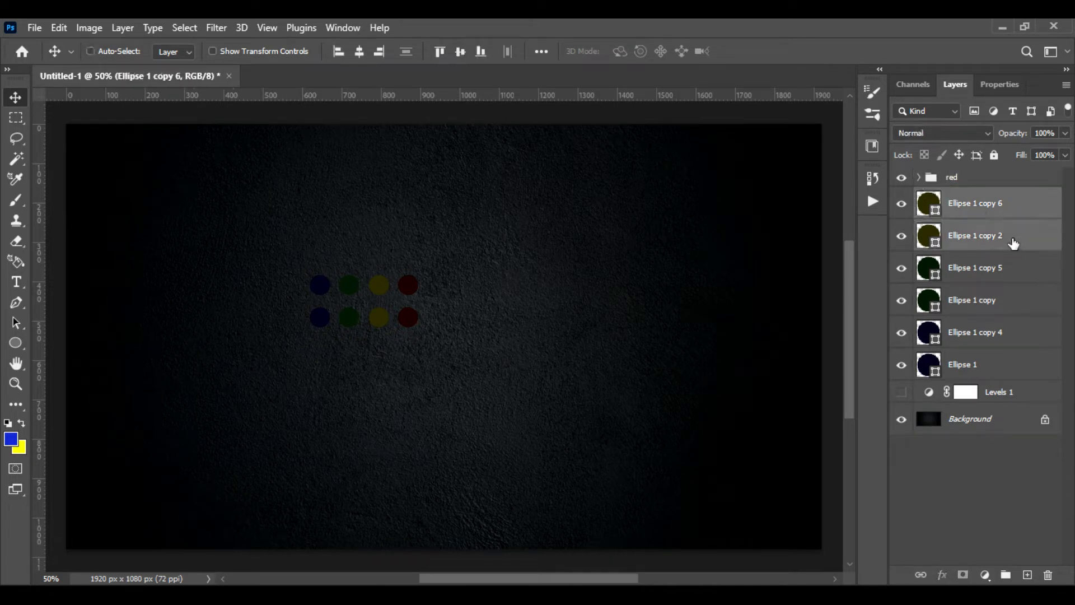
click(1005, 575)
double_click(968, 199)
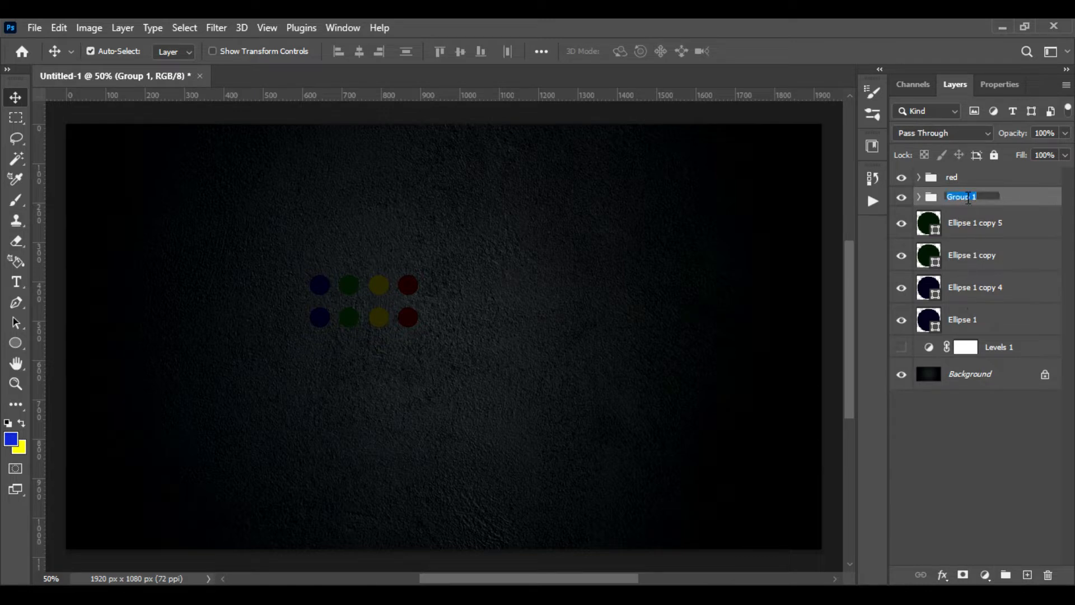
text(yellow)
key(Return)
Step: Group the two green circle layers and name the group "green"
click(947, 230)
shift+click(966, 252)
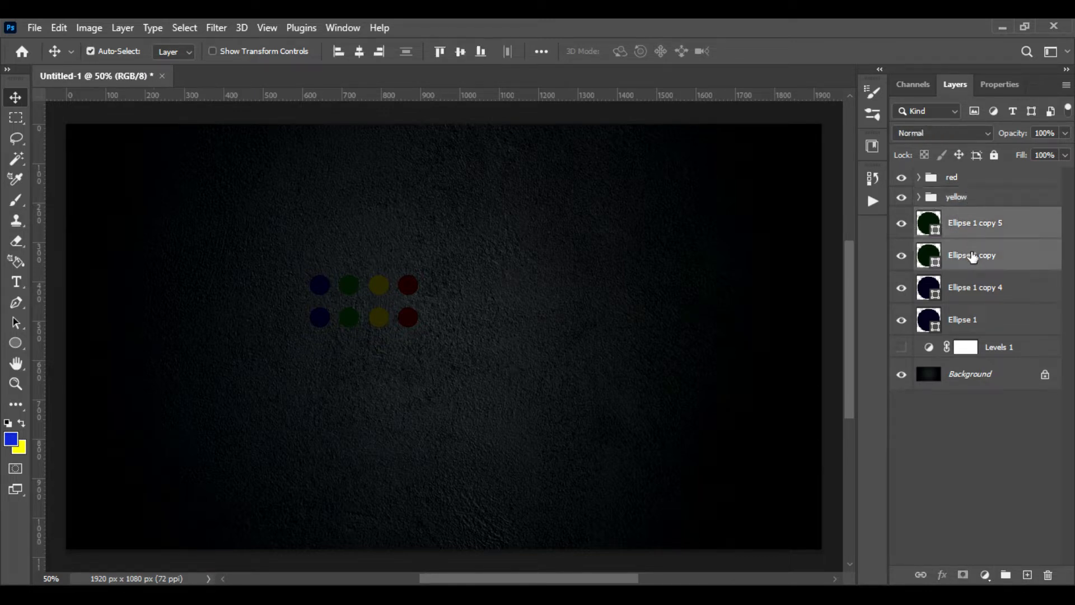
click(1008, 581)
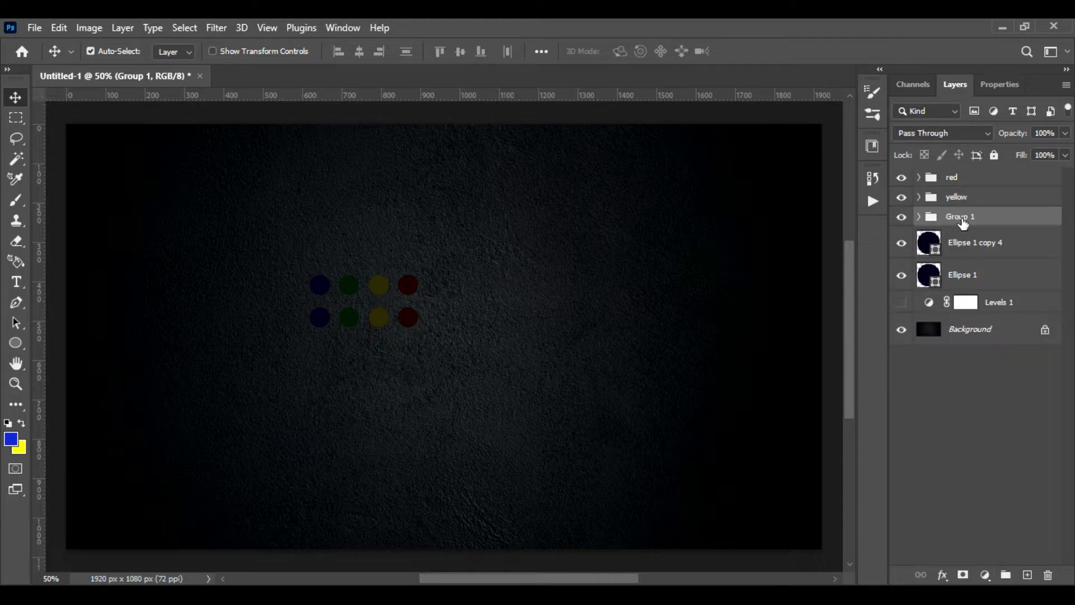
double_click(963, 218)
text(green)
key(Return)
Step: Group the two blue circle layers and name the group "blue"
click(975, 246)
shift+click(969, 275)
click(1006, 576)
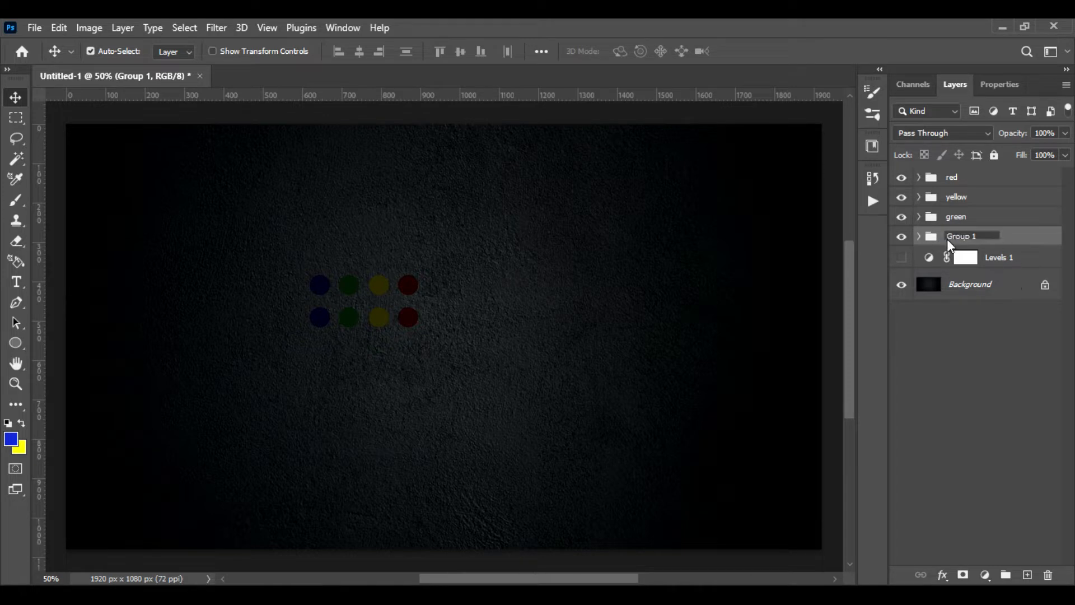
text(blue)
key(Return)
Step: Expand the red group and move the lower red circle's layer beneath the upper circle's layer
click(919, 177)
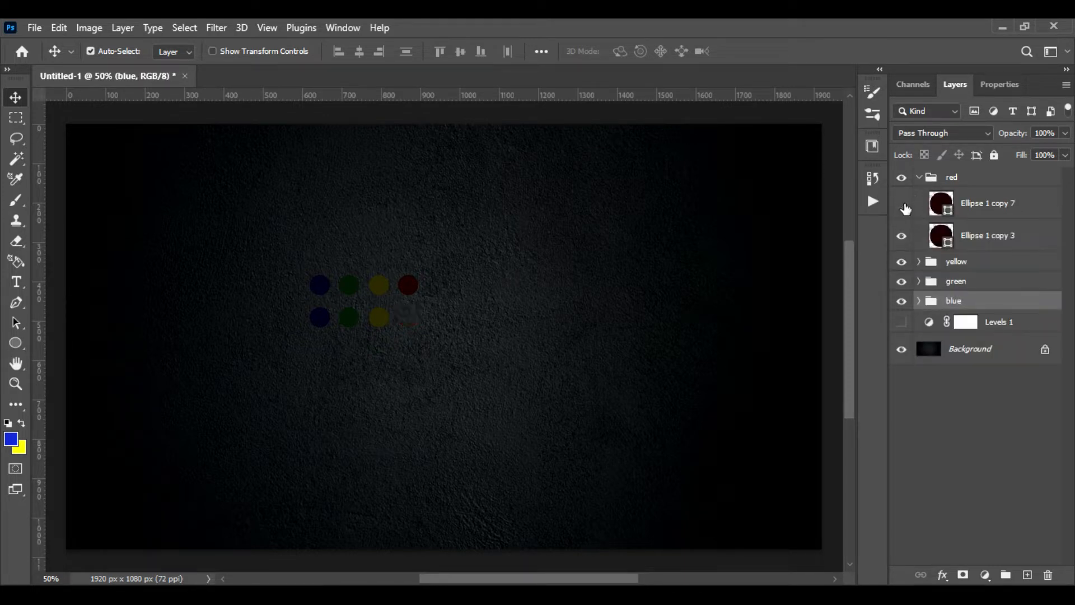
click(1004, 207)
drag(1004, 208, 994, 241)
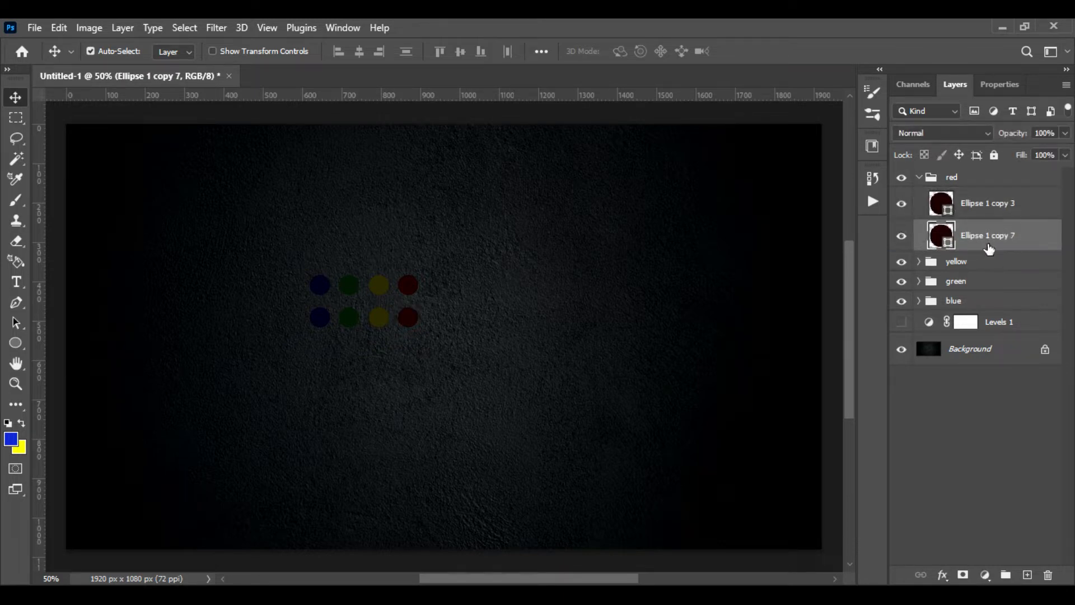
Step: Rename the red group's top layer "on" and its bottom layer "off"
text(co)
text(f)
double_click(987, 203)
text(on)
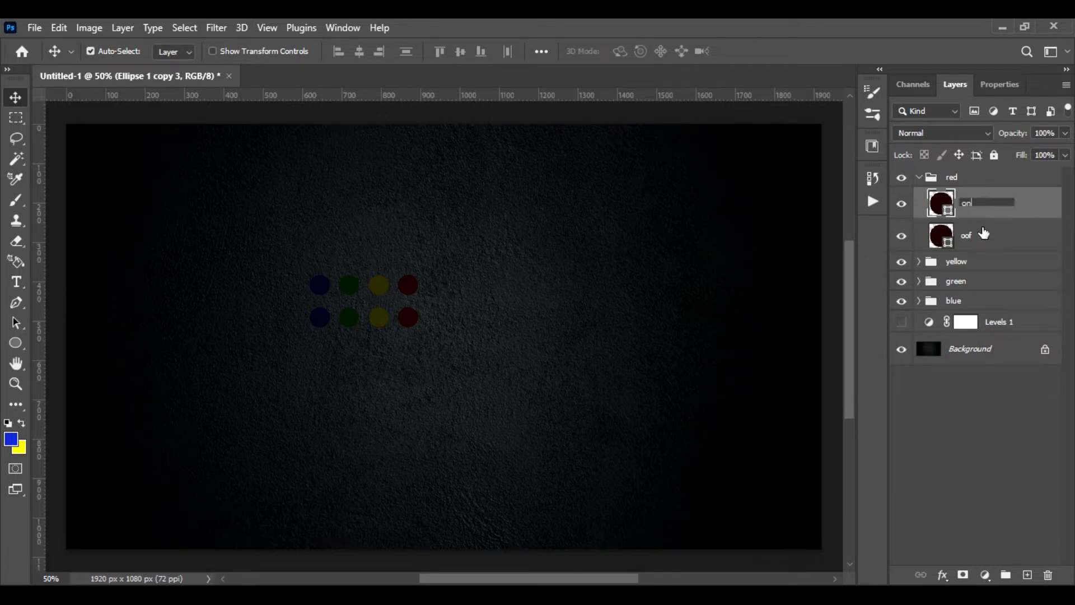
click(981, 235)
double_click(968, 238)
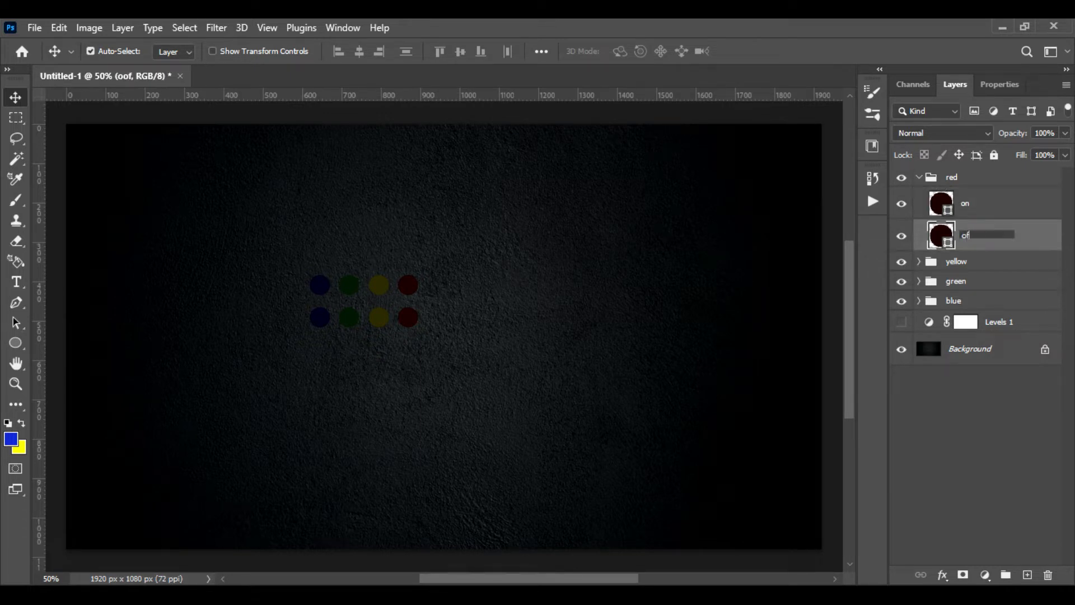
text(off)
key(Return)
Step: Expand the yellow group and move the lower yellow circle's layer beneath the upper circle's layer
click(966, 262)
click(919, 261)
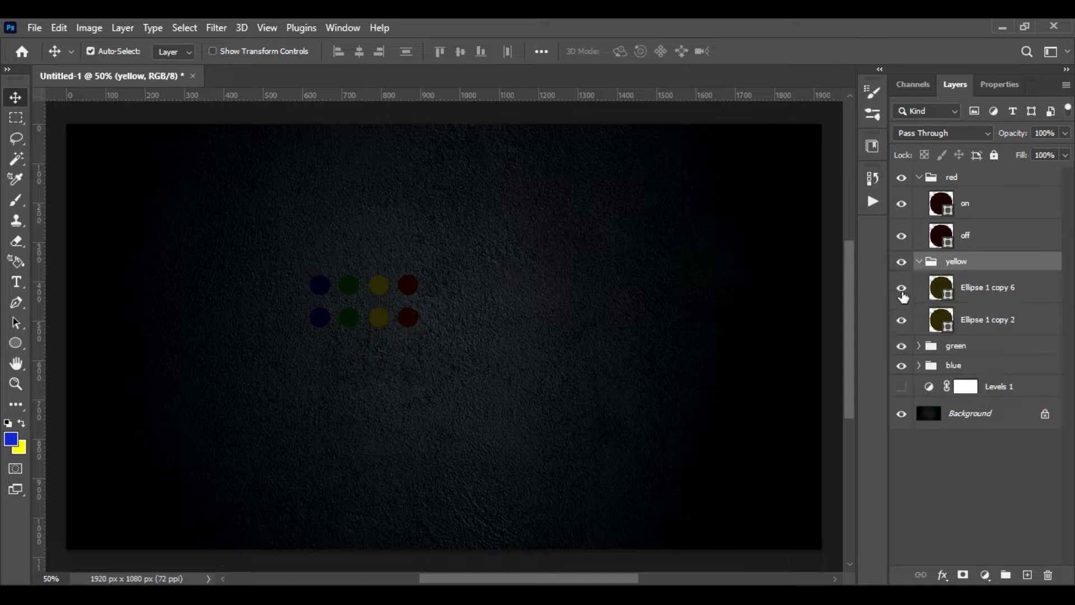
click(901, 287)
click(902, 292)
drag(977, 292, 974, 333)
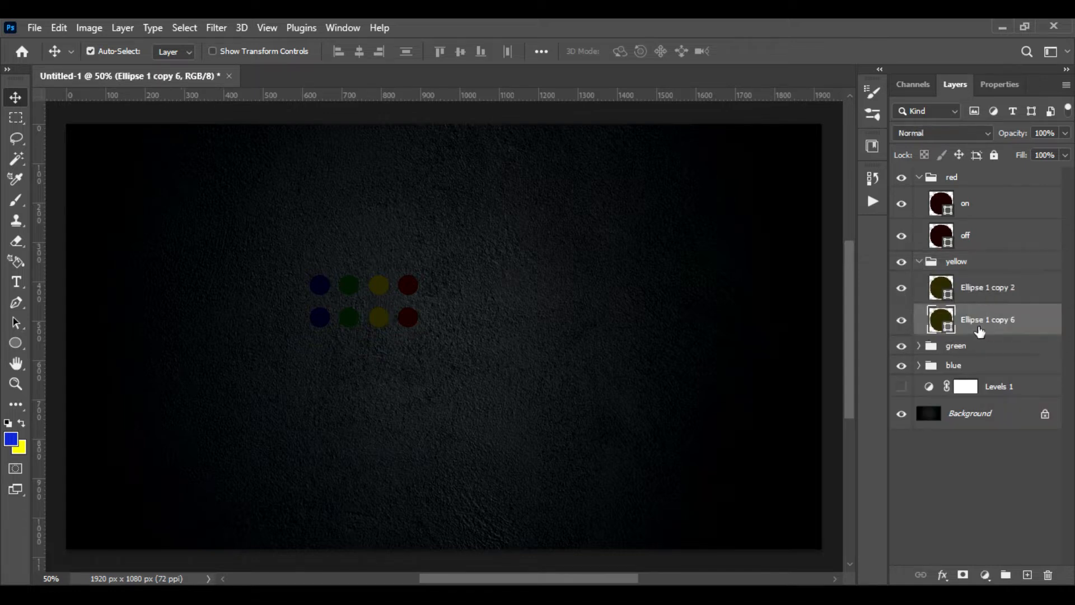
Step: Rename the yellow group's bottom layer "off" and its top layer "on"
double_click(979, 321)
text(off)
double_click(985, 287)
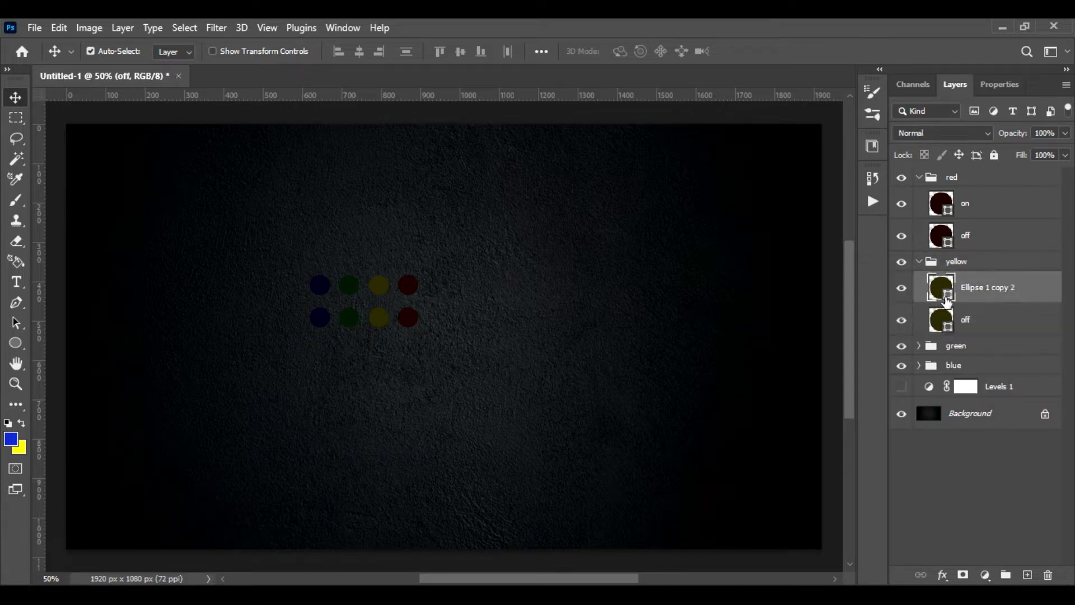
text(on)
click(1023, 308)
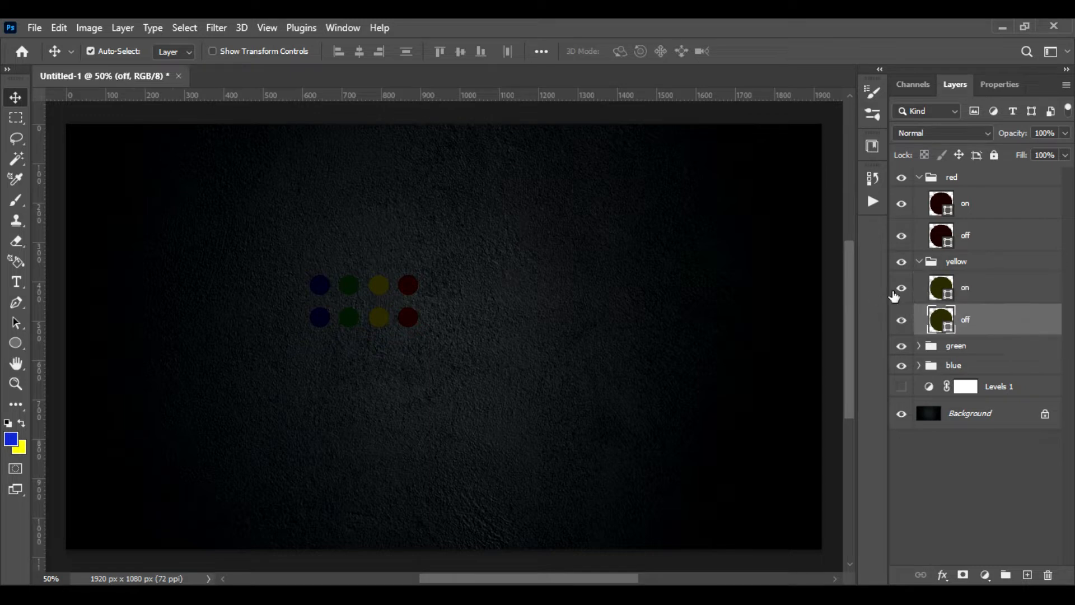
Step: Expand the green group and rename its bottom layer "off" and its top layer "on"
click(928, 346)
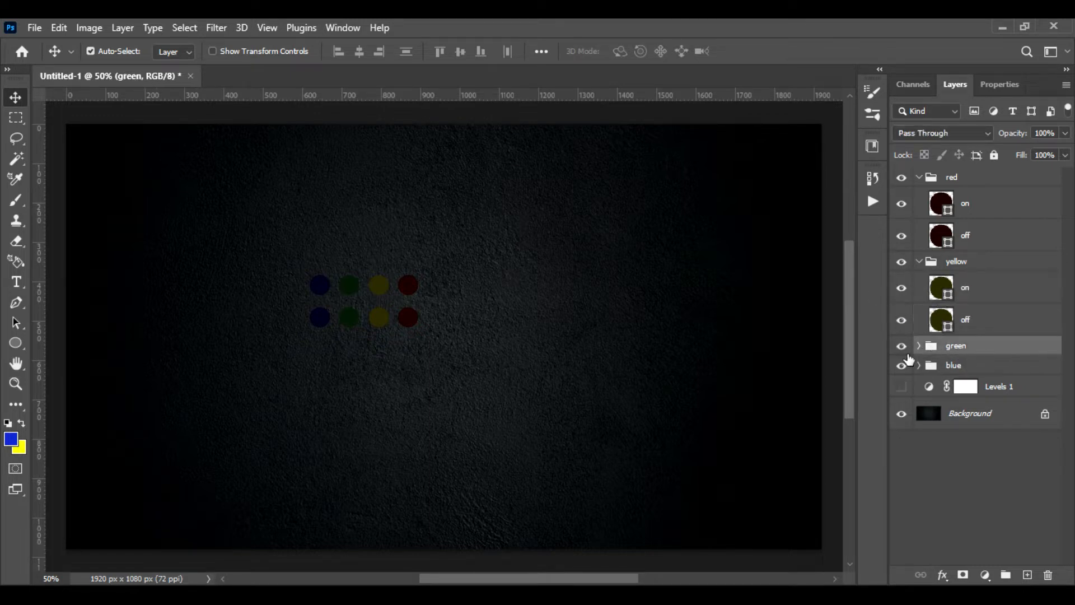
click(919, 346)
click(984, 406)
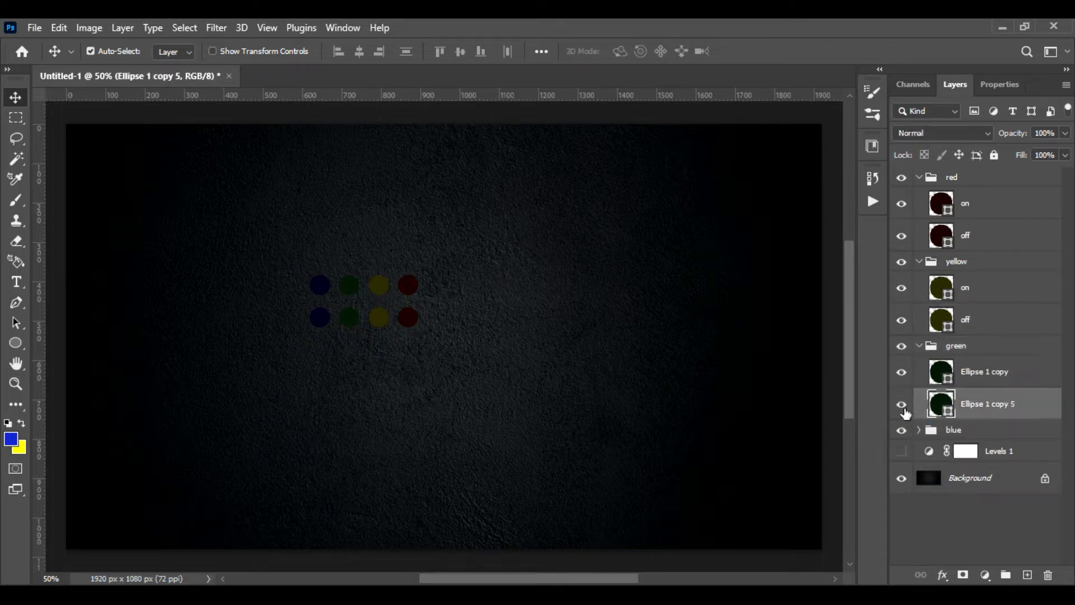
double_click(998, 404)
text(off)
double_click(983, 372)
text(on)
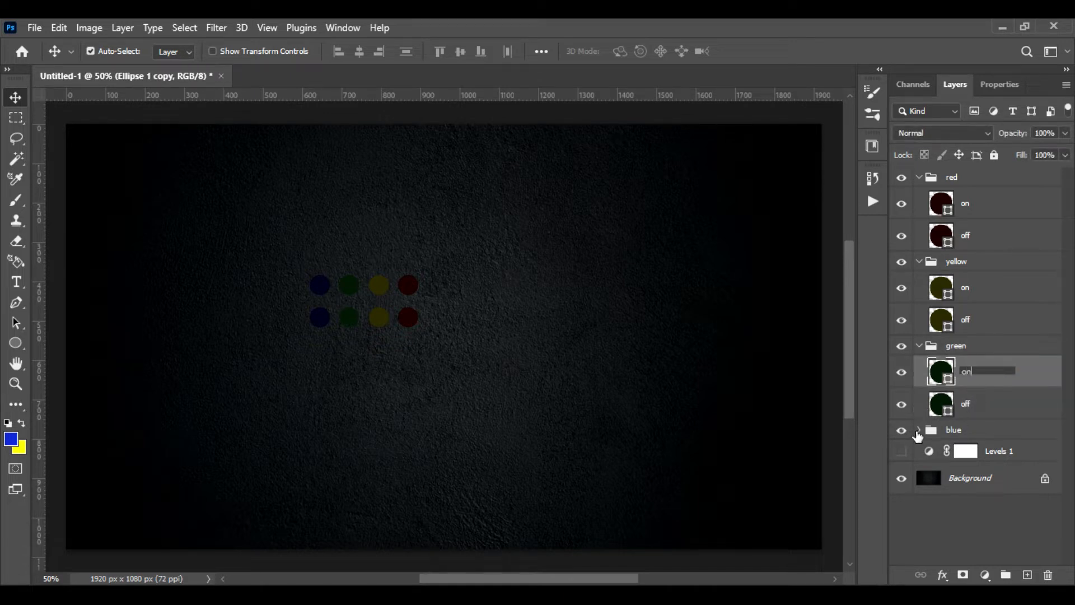
Step: Expand the blue group and move its upper layer, Ellipse 1 copy 4, beneath Ellipse 1
click(918, 431)
click(992, 434)
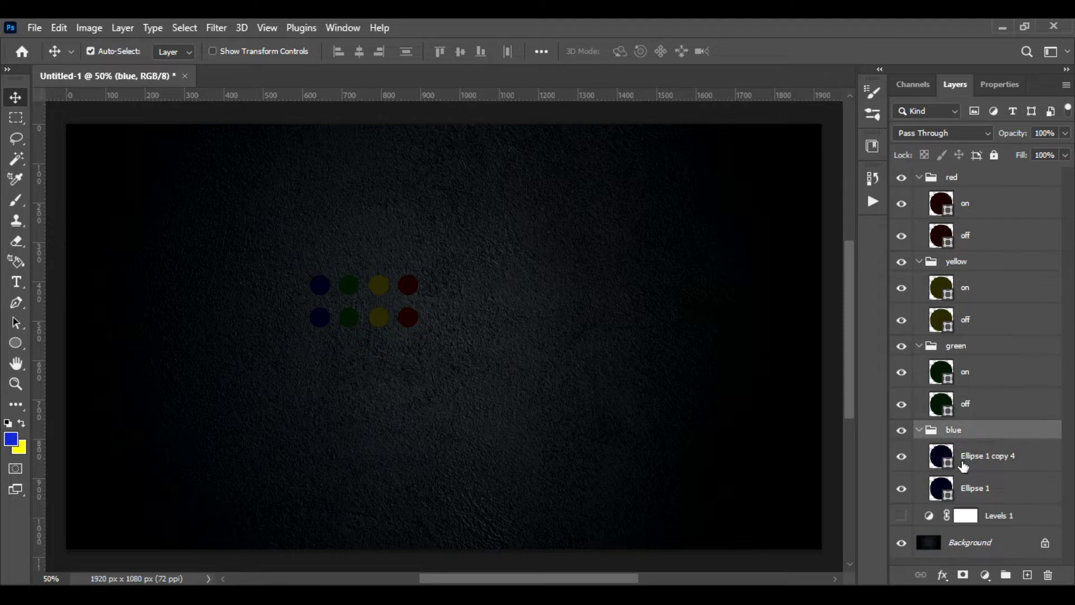
drag(963, 466, 968, 501)
Step: Rename the blue group's top layer "on" and its bottom layer "off"
double_click(977, 457)
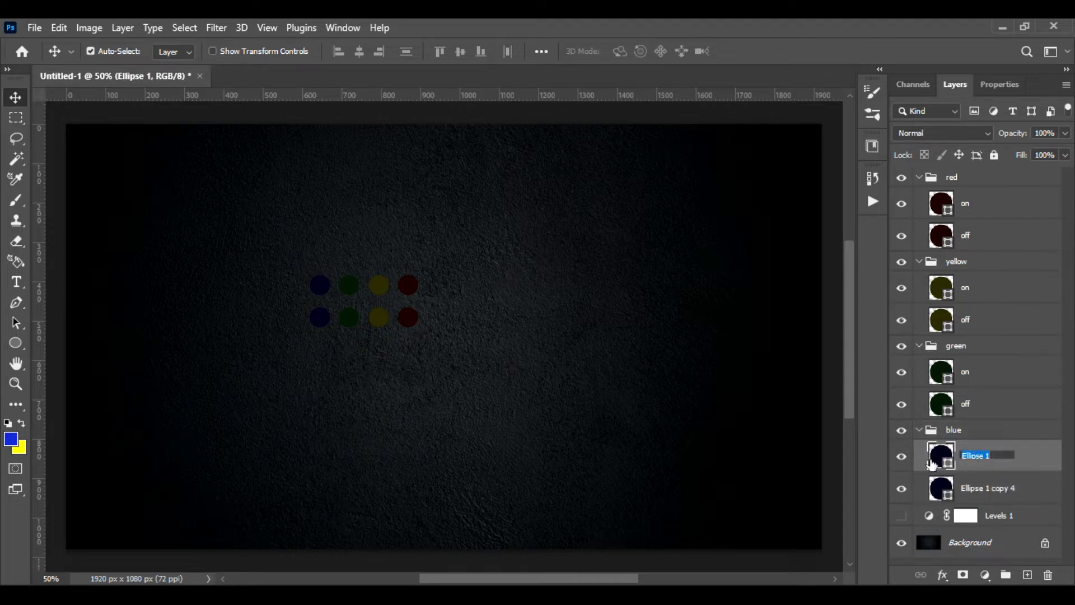
right_click(1003, 466)
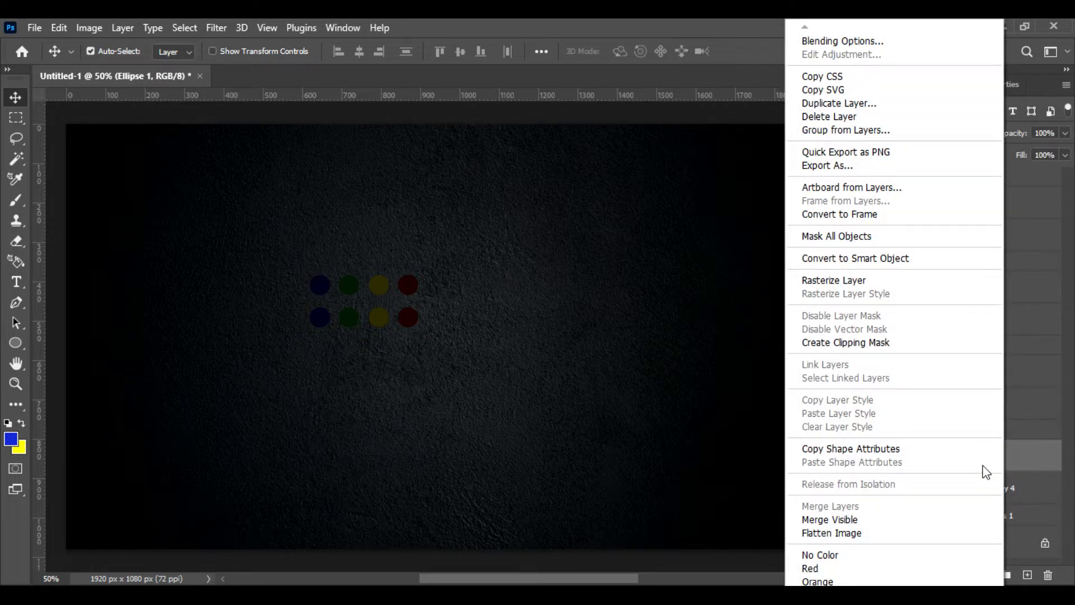
click(1008, 464)
double_click(981, 456)
text(on)
double_click(1006, 489)
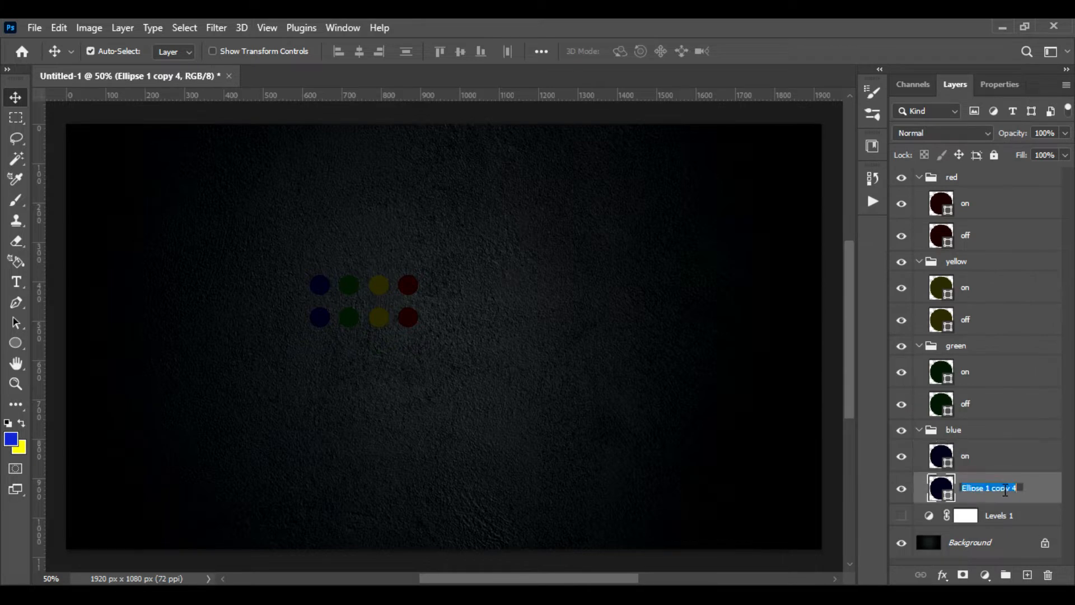
text(off)
key(Return)
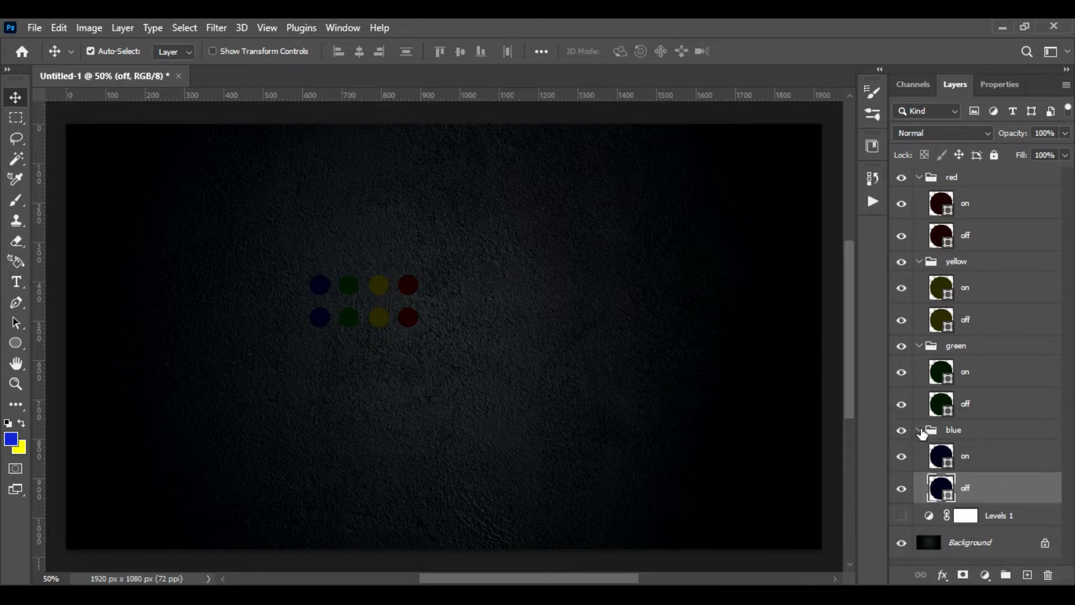
Step: Select all eight circles and move them together to the middle of the canvas
click(919, 429)
click(919, 345)
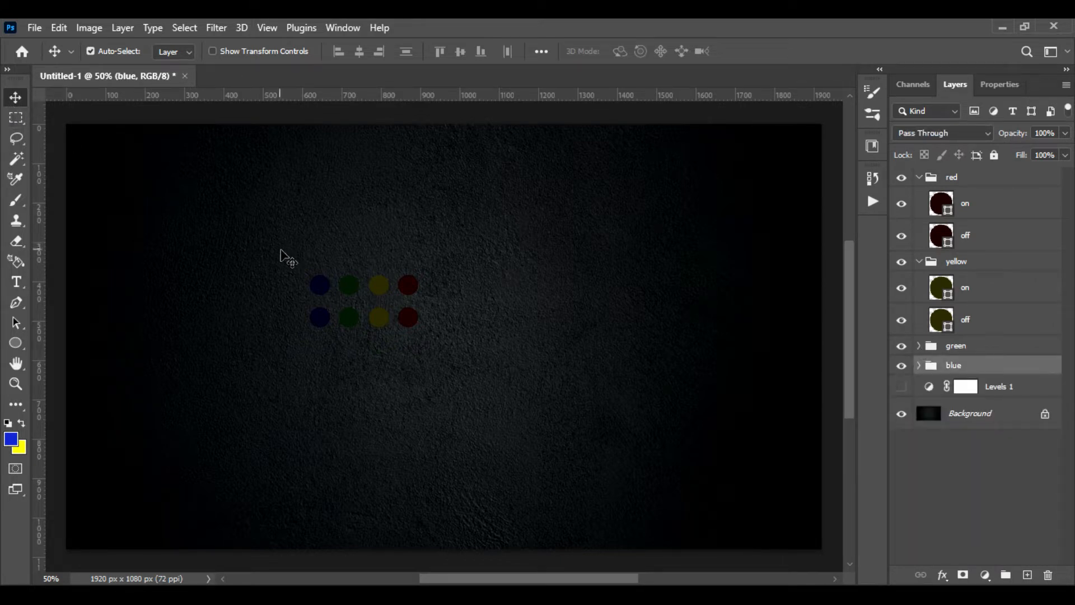
drag(283, 252, 459, 355)
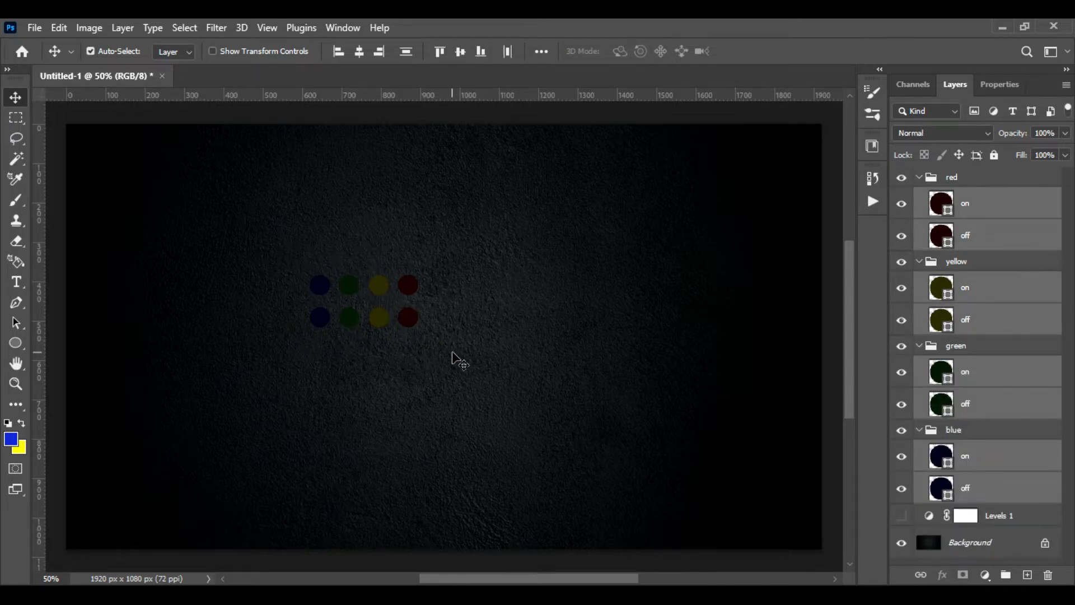
drag(379, 291, 464, 322)
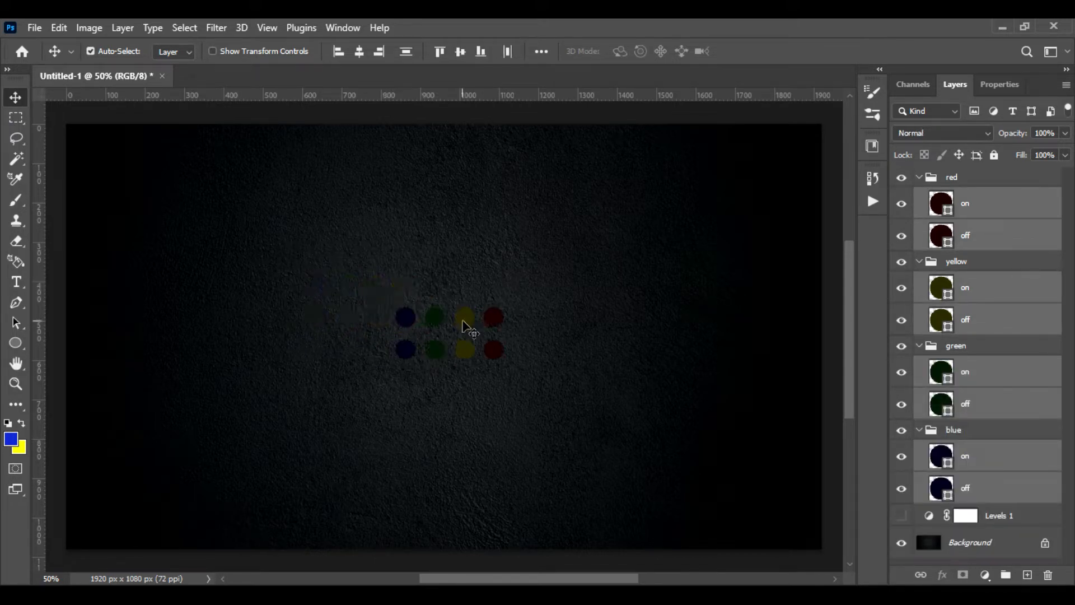
key(ctrl+plus)
key(ctrl+plus)
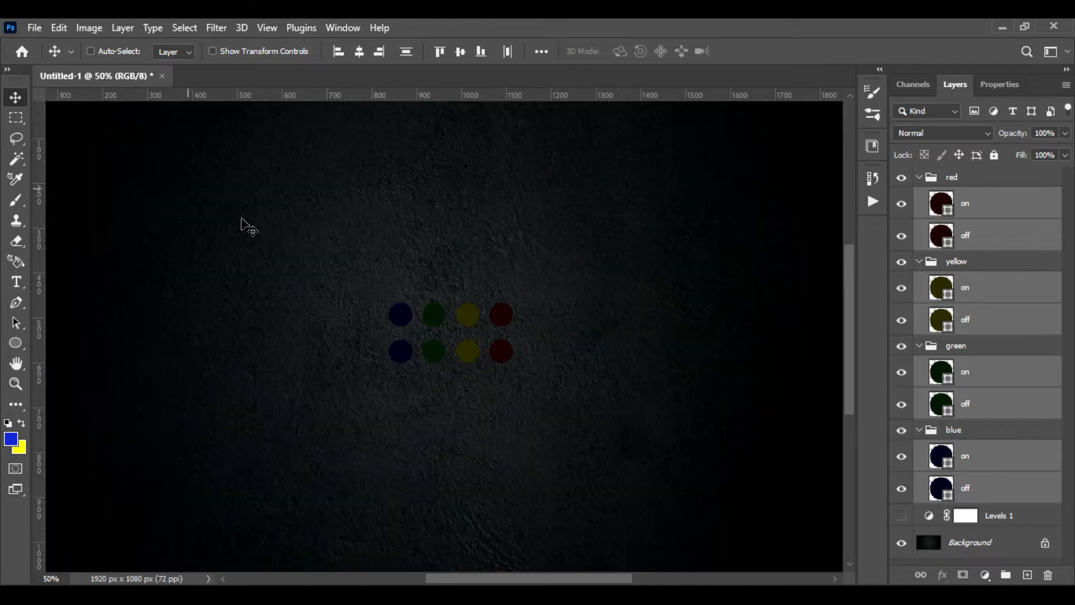
key(ctrl+minus)
key(ctrl+minus)
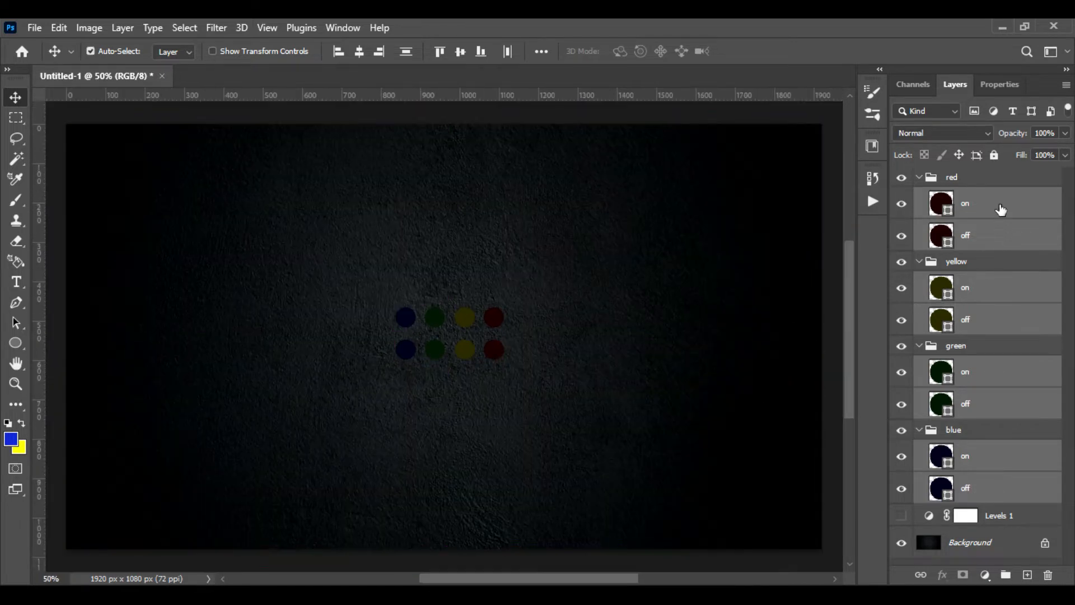
Step: Open the blending options of the blue group's "off" layer and enable Bevel & Emboss
click(1001, 210)
click(984, 454)
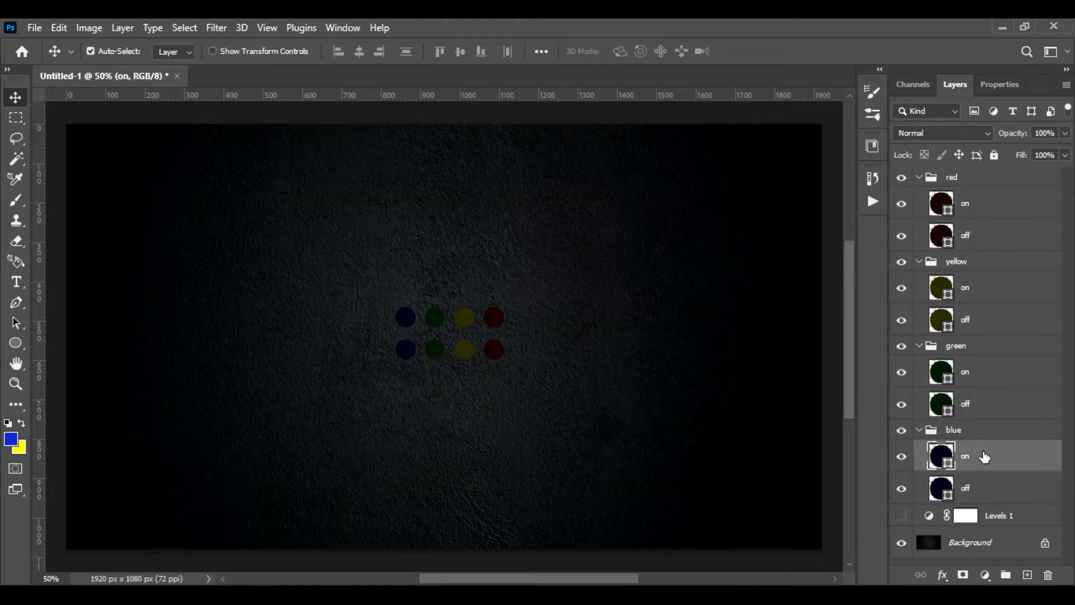
click(973, 496)
click(943, 574)
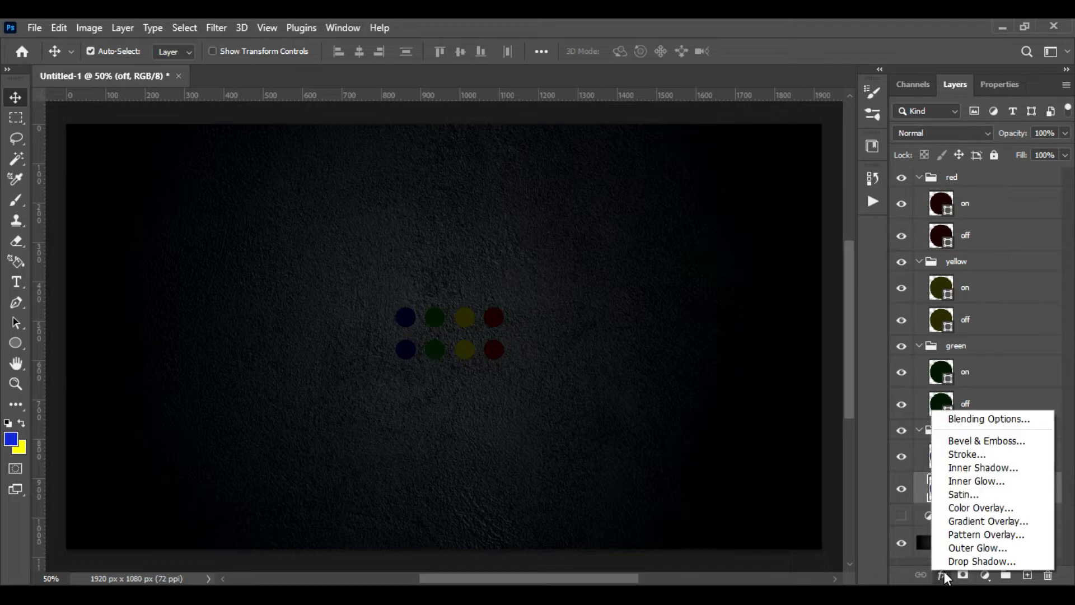
click(984, 422)
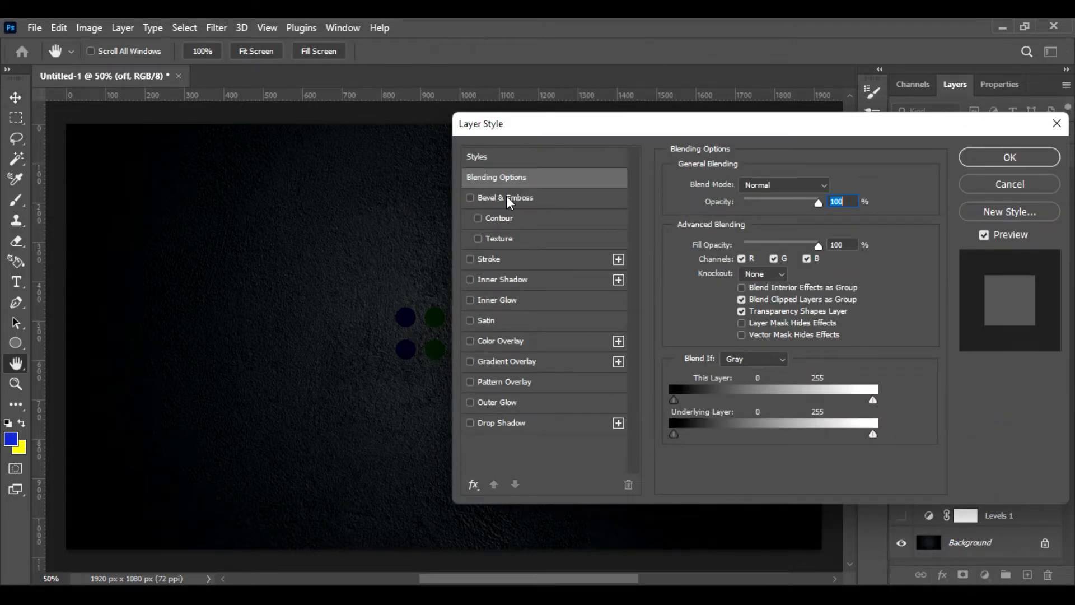
click(506, 197)
Step: Set the bevel's style to Inner Bevel, its technique to Smooth and its size to 6 px
click(770, 189)
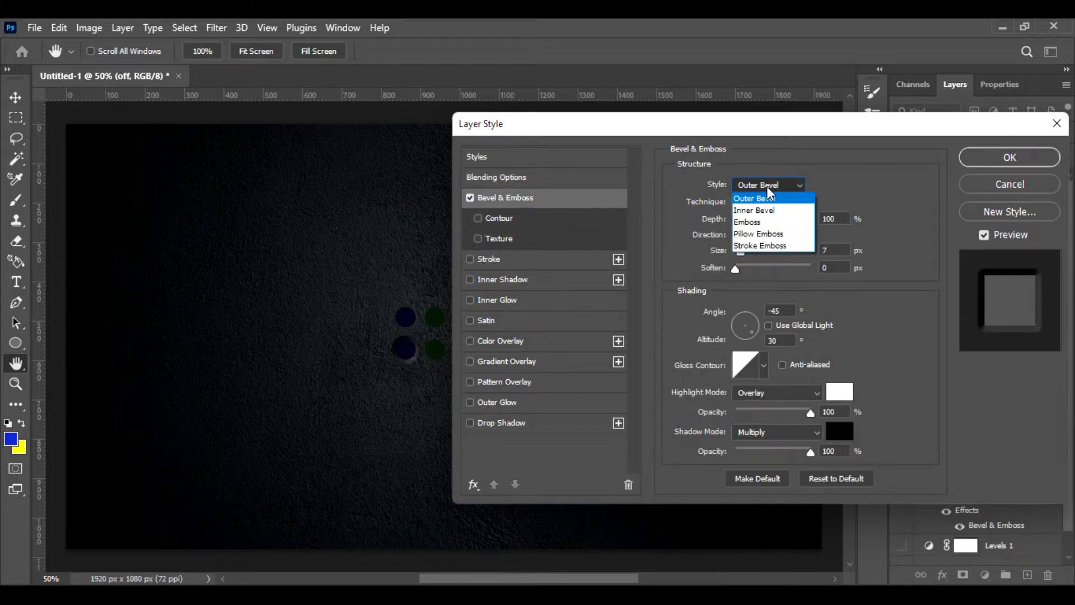
click(769, 208)
click(769, 209)
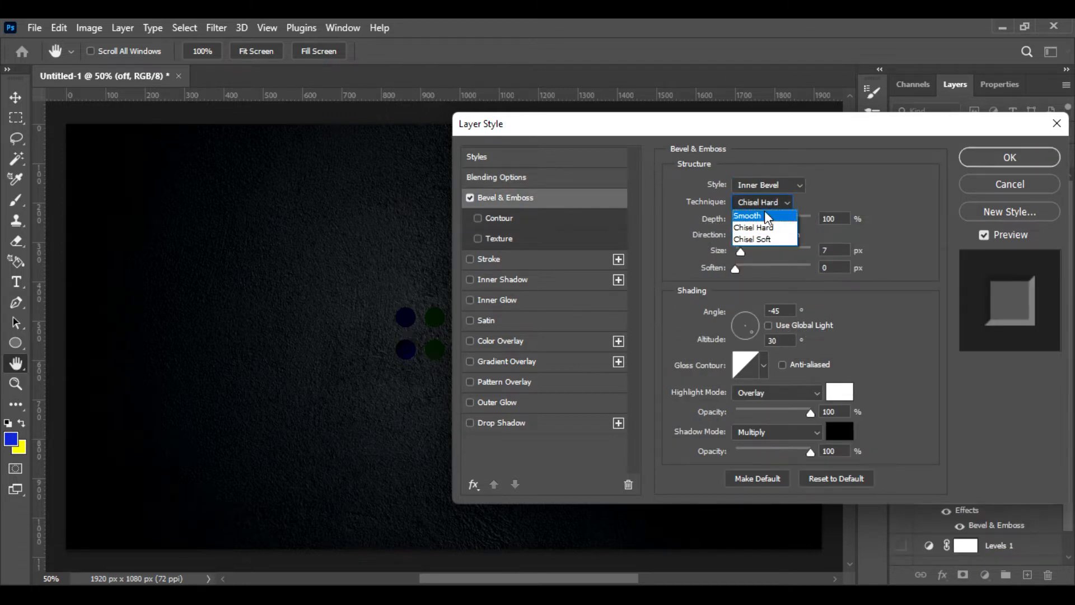
click(768, 219)
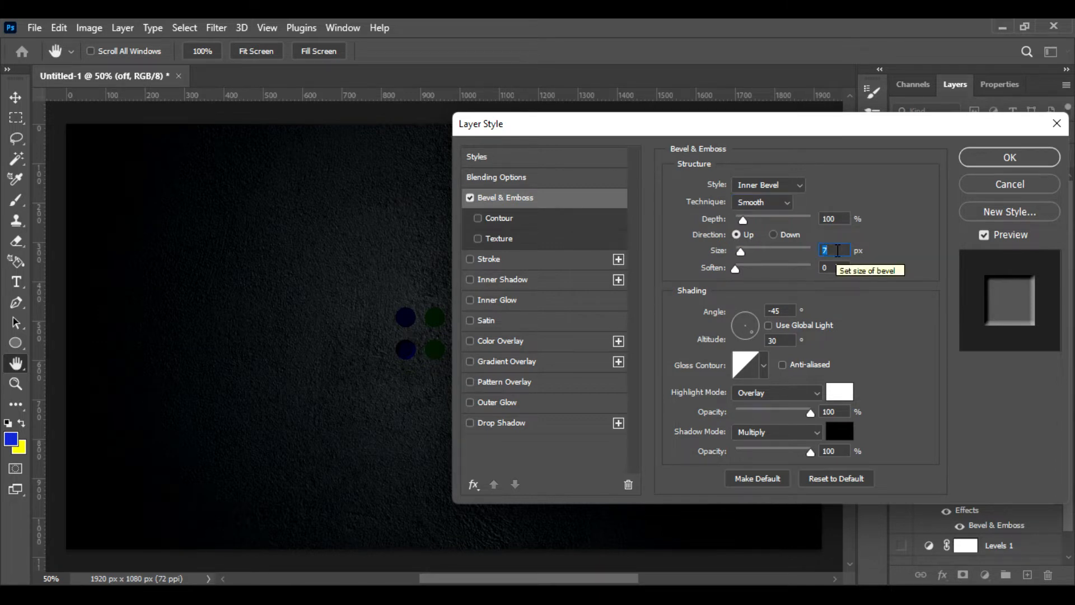
text(6)
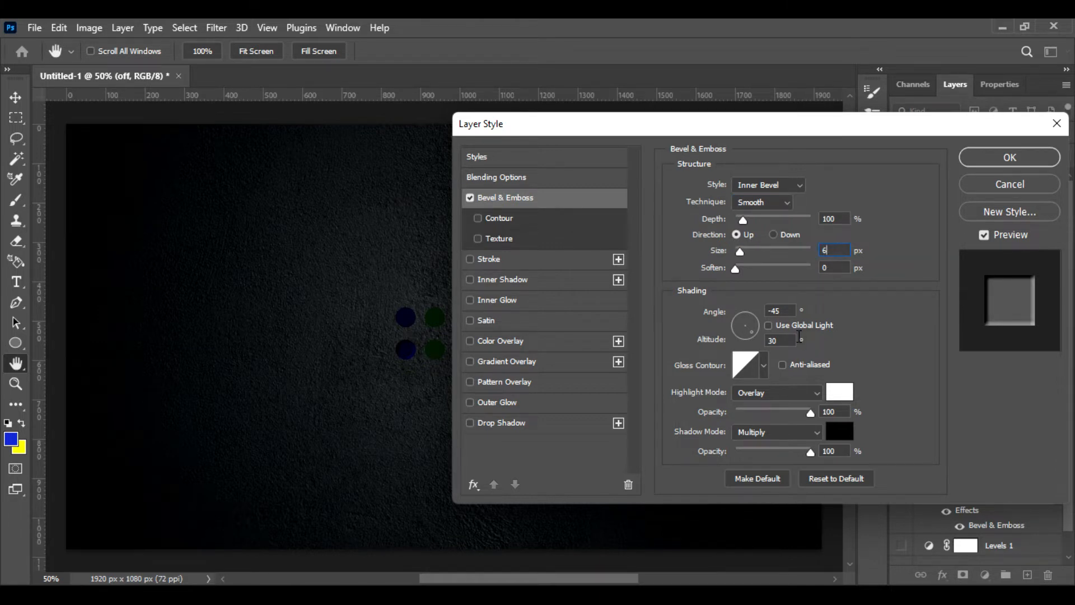
Step: Set the bevel's shading angle to 120° and its altitude to 72°
click(780, 311)
text(120)
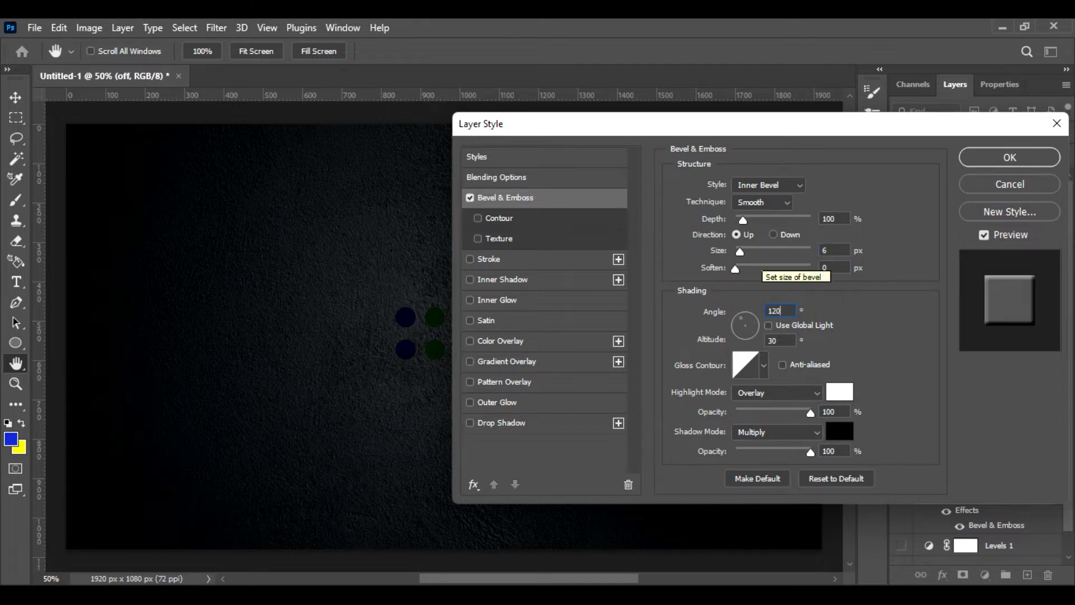
click(779, 340)
text(72)
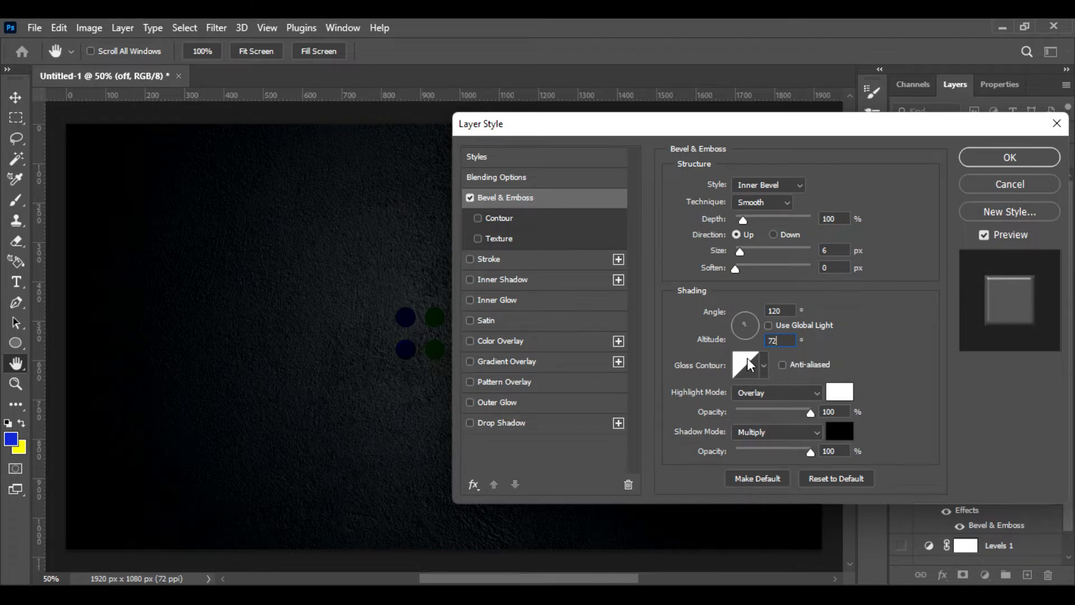
Step: Set the bevel's highlight mode to Screen at 84% opacity and its shadow opacity to 0%
click(794, 393)
click(777, 326)
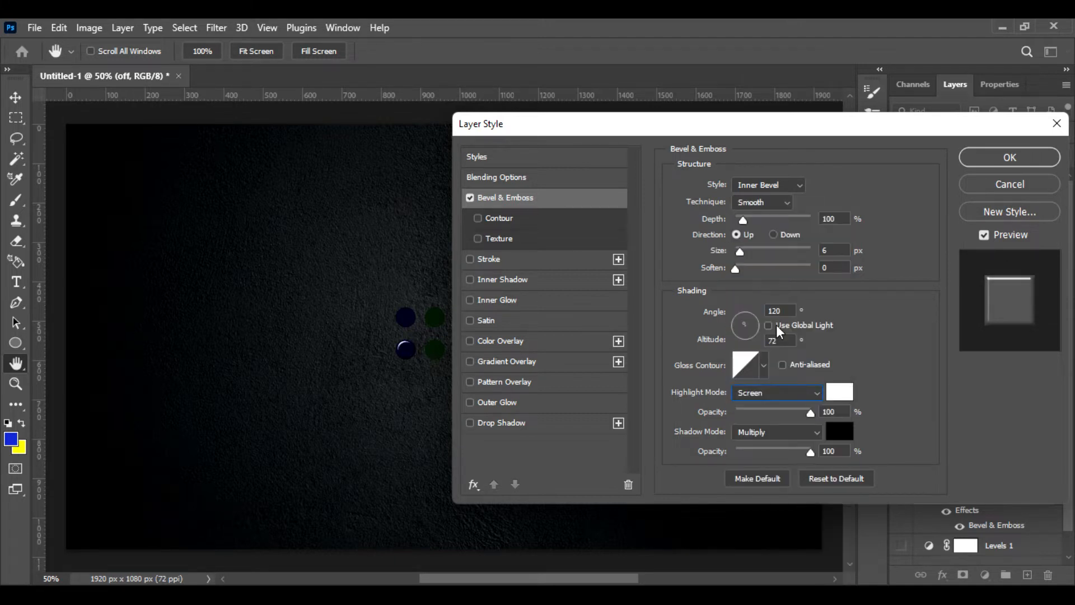
click(800, 415)
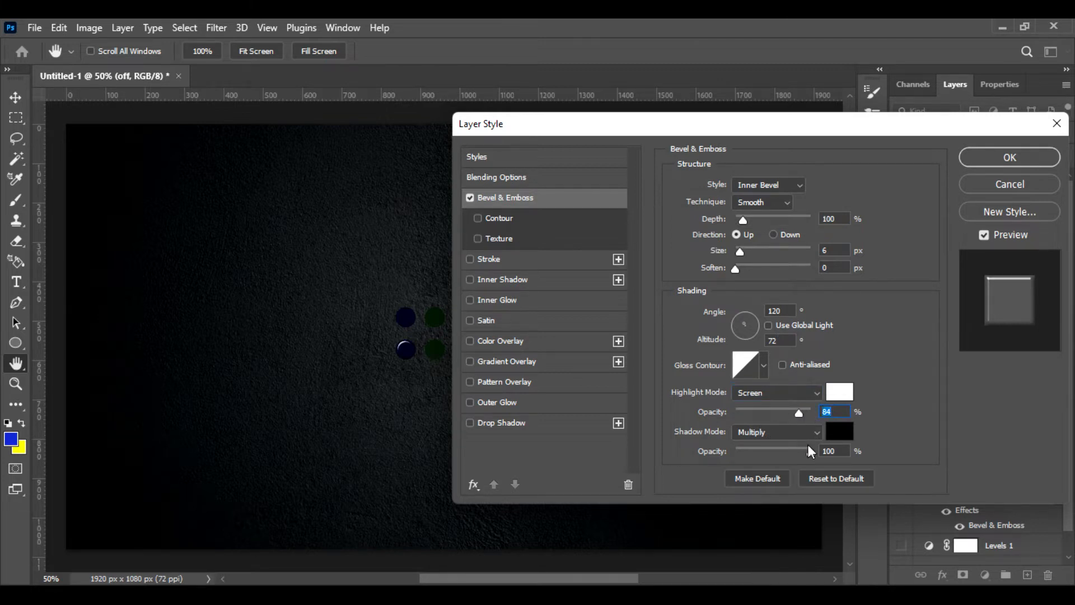
drag(813, 457, 723, 459)
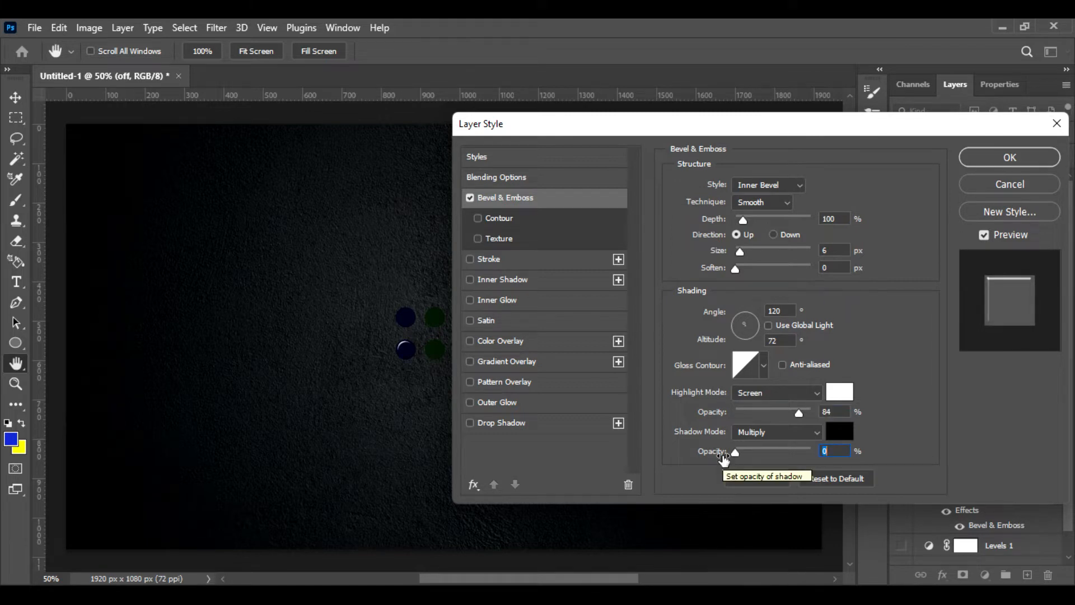
Step: Add an Inner Shadow to the blue "off" layer with 40% opacity, global light off and a 120° angle
click(567, 280)
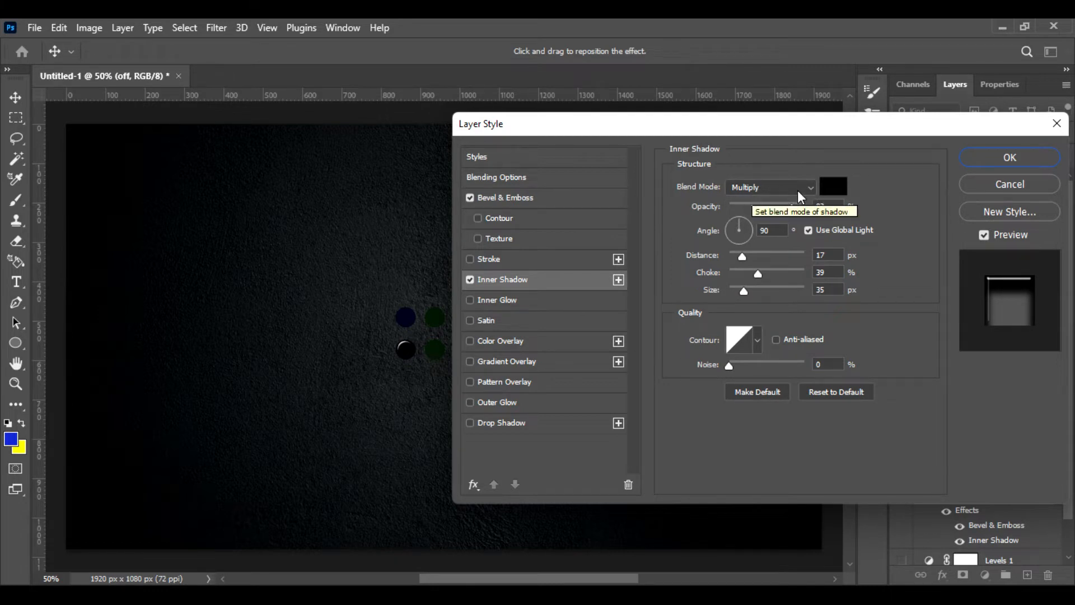
drag(792, 208, 759, 208)
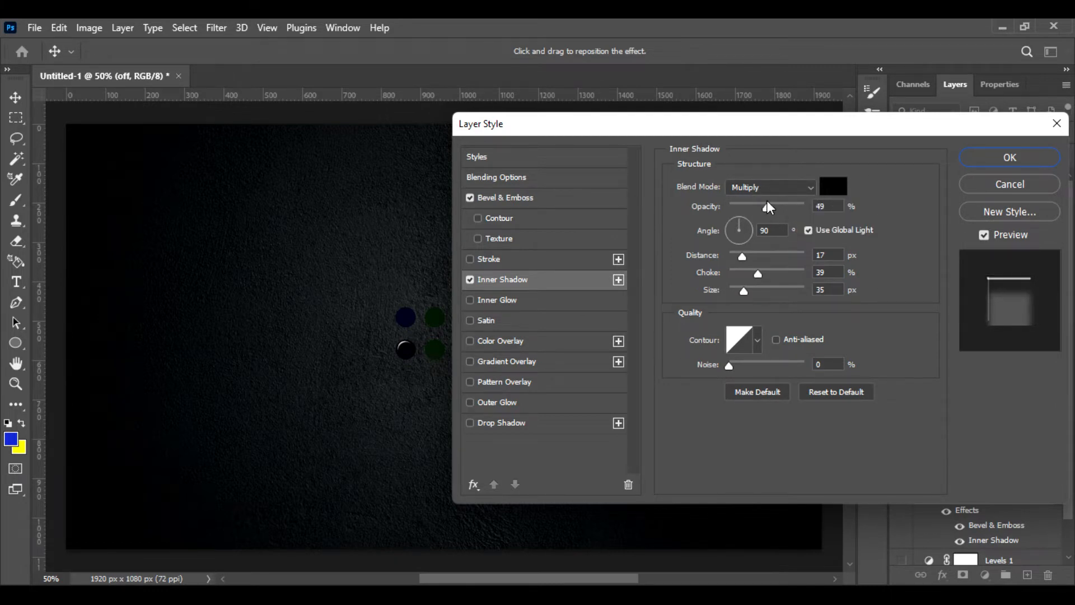
click(820, 206)
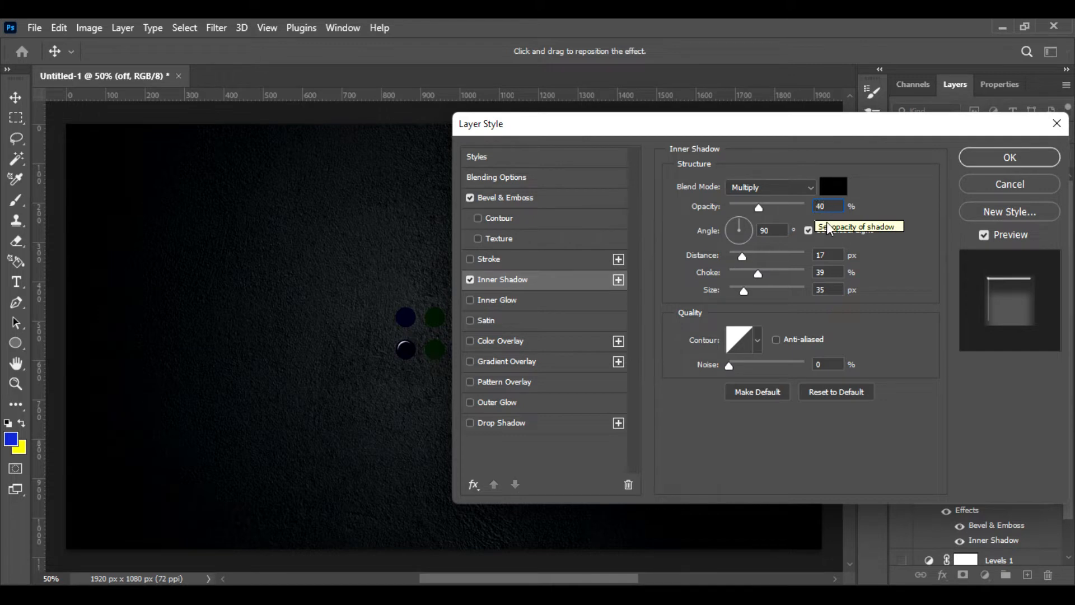
click(809, 229)
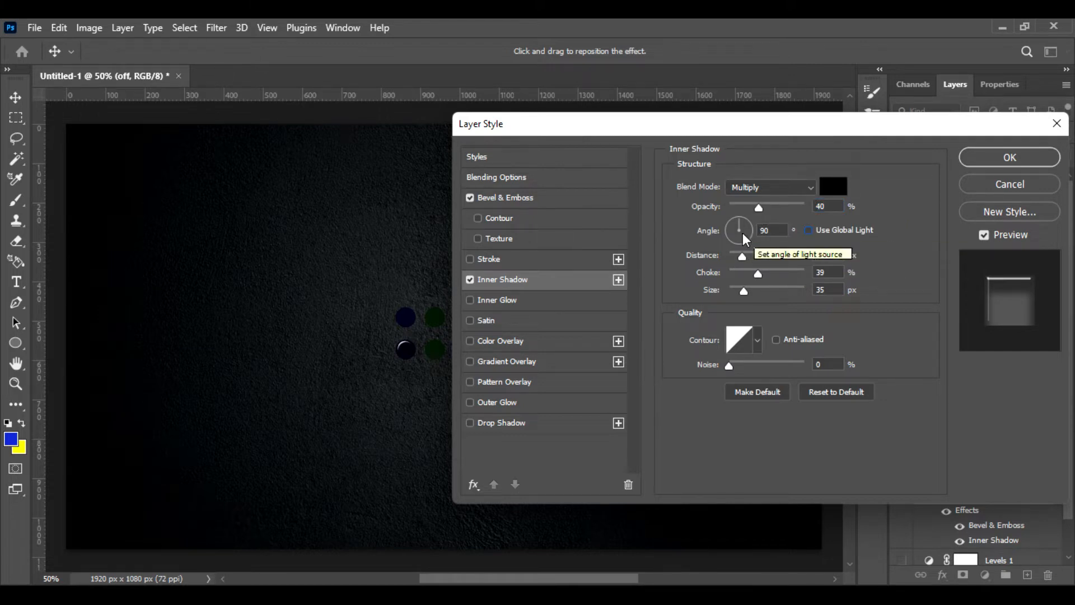
double_click(765, 230)
text(120)
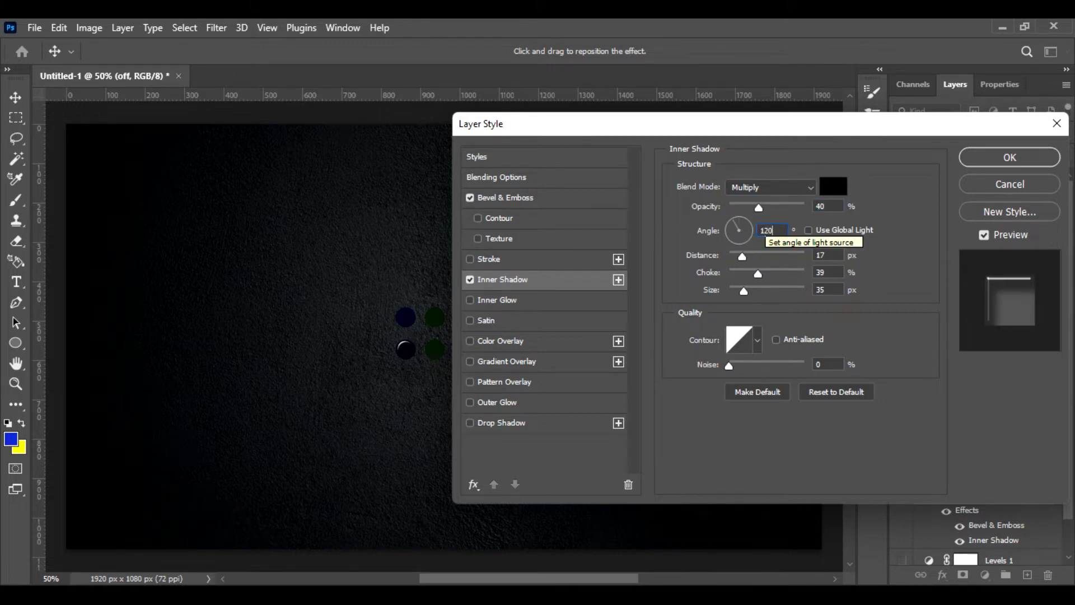
Step: Set the inner shadow's distance to 4 px, its choke to 0% and its size to 2 px
double_click(828, 255)
text(4)
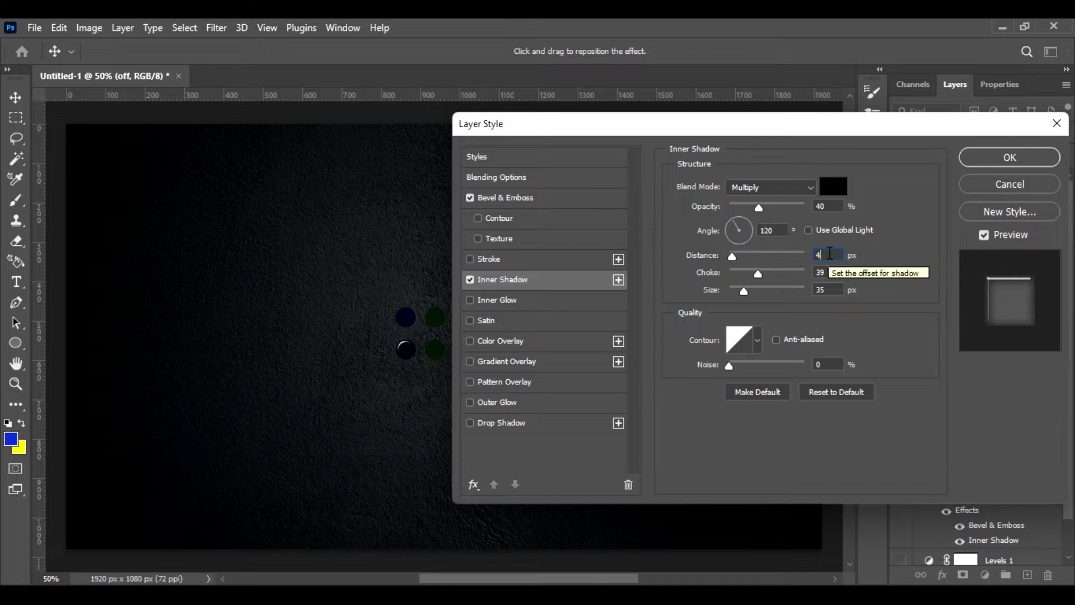
double_click(815, 273)
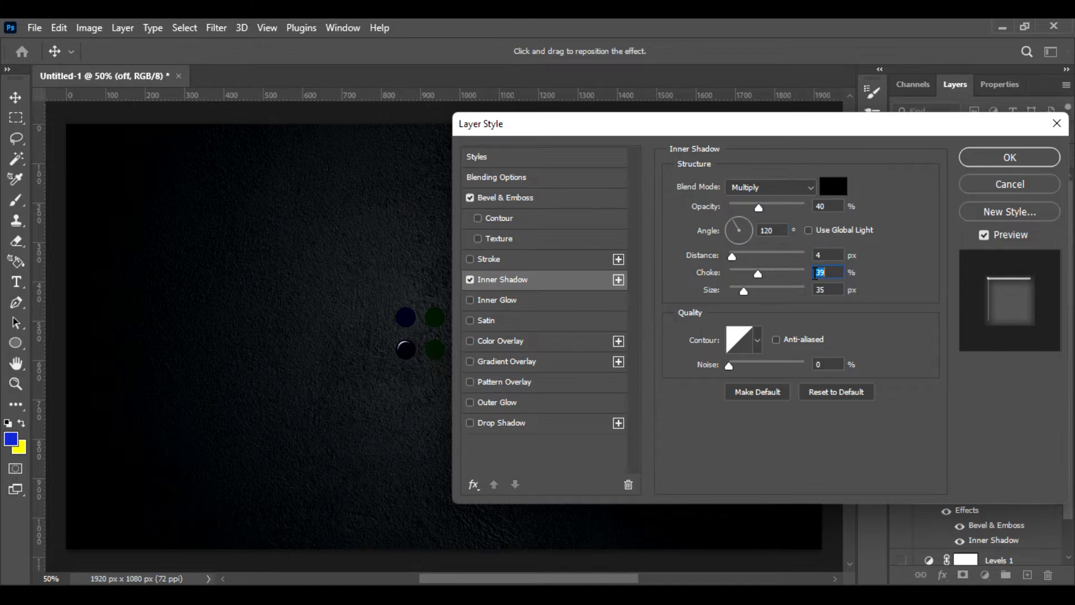
text(0)
double_click(825, 290)
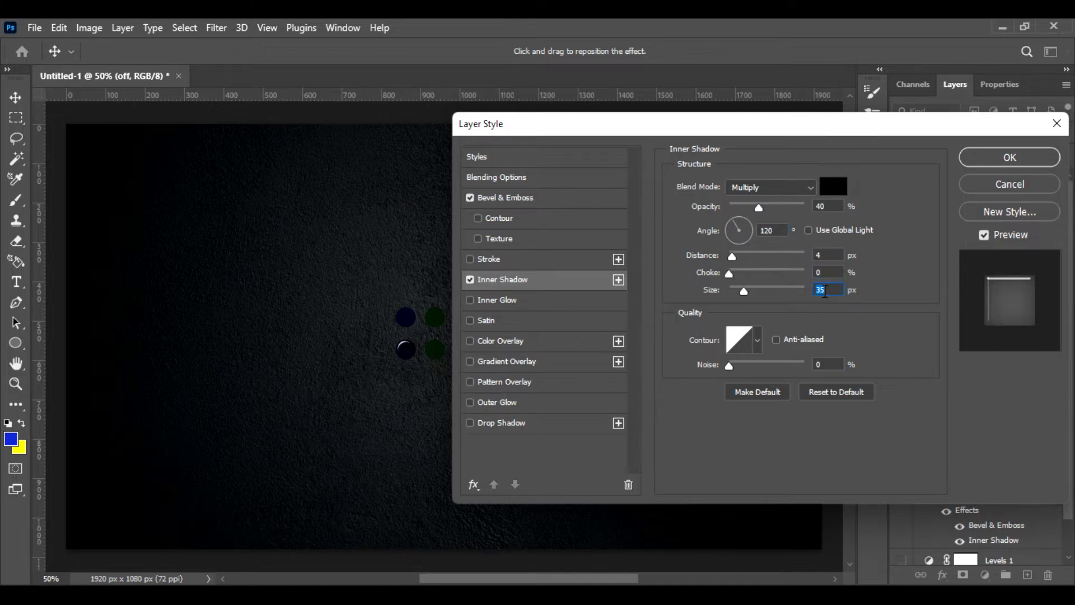
text(2)
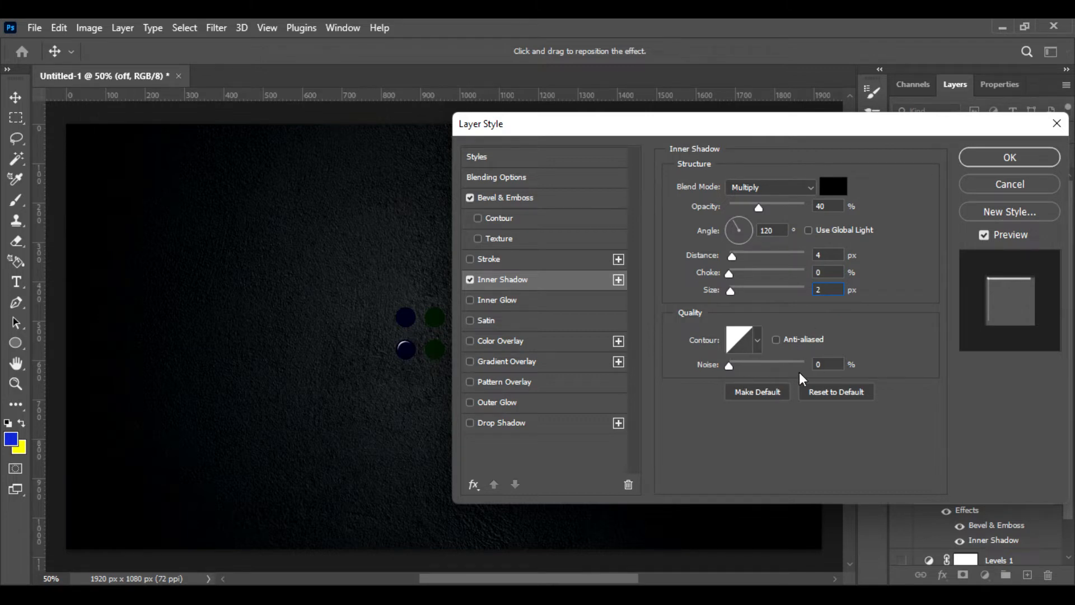
Step: Add an Inner Glow in black (000000) with Multiply blend mode, 26% opacity and 0% noise
click(470, 299)
click(530, 300)
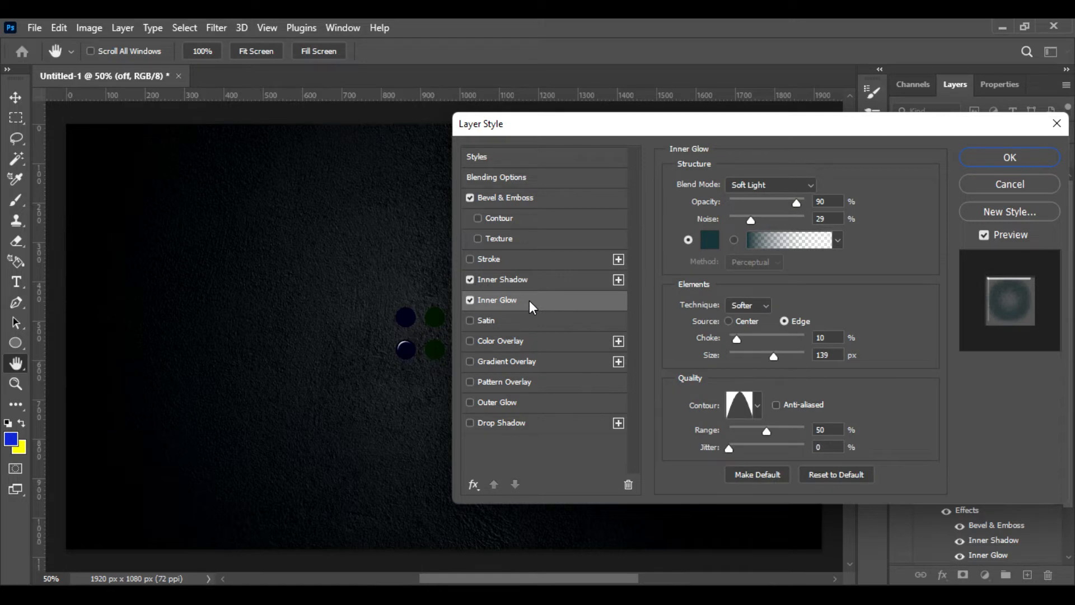
click(770, 184)
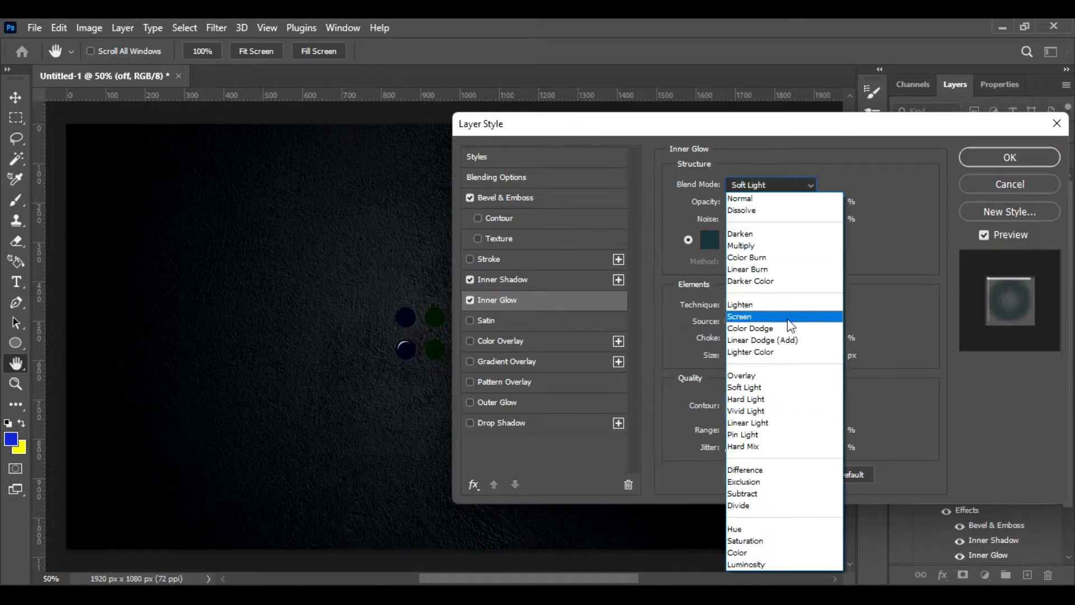
click(799, 243)
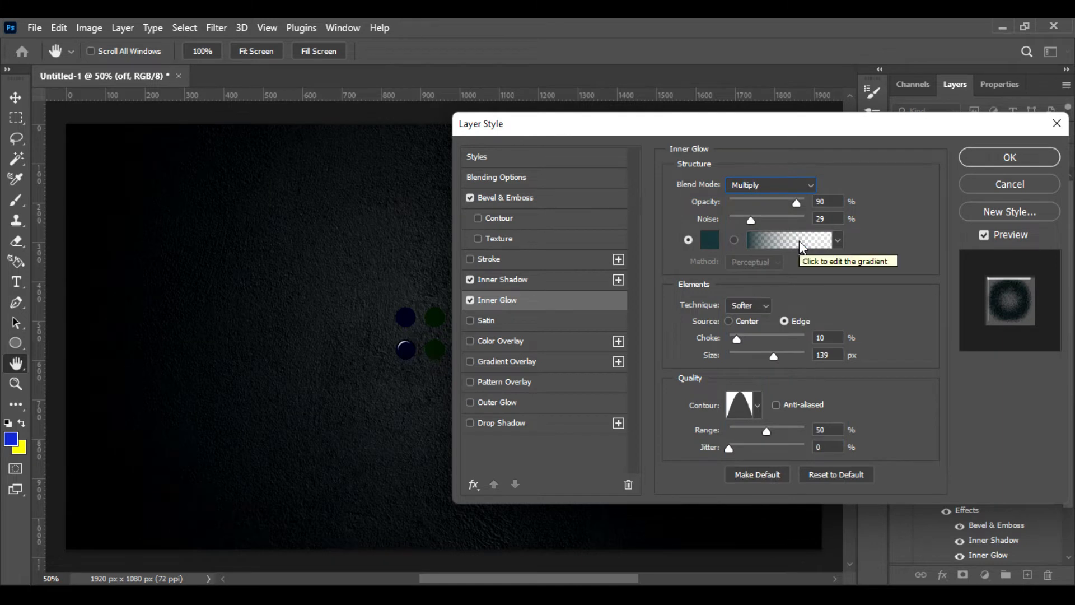
click(832, 203)
text(26)
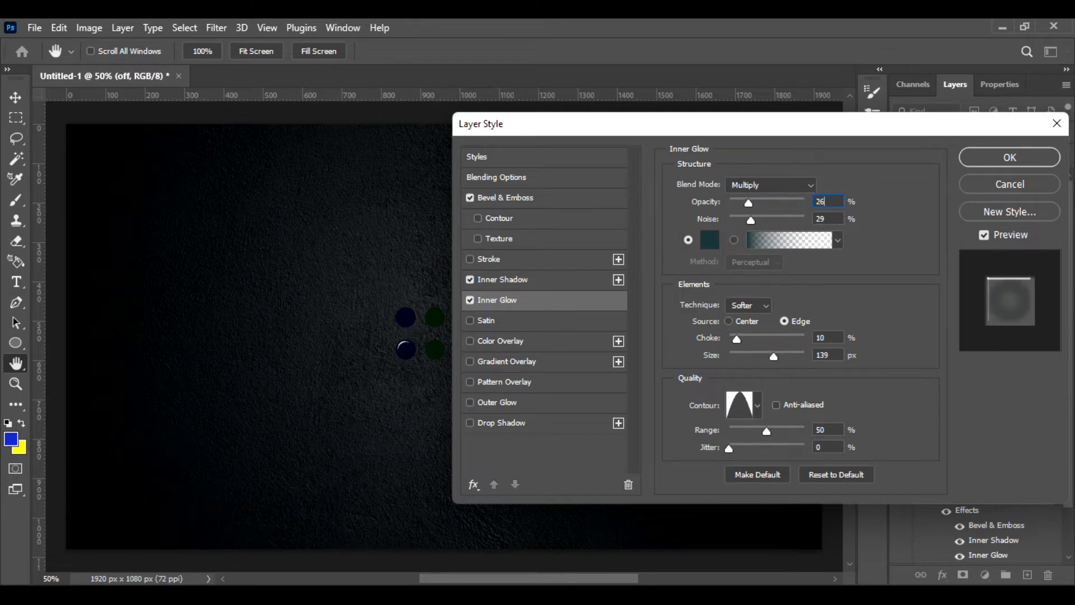
drag(751, 219, 718, 226)
click(710, 241)
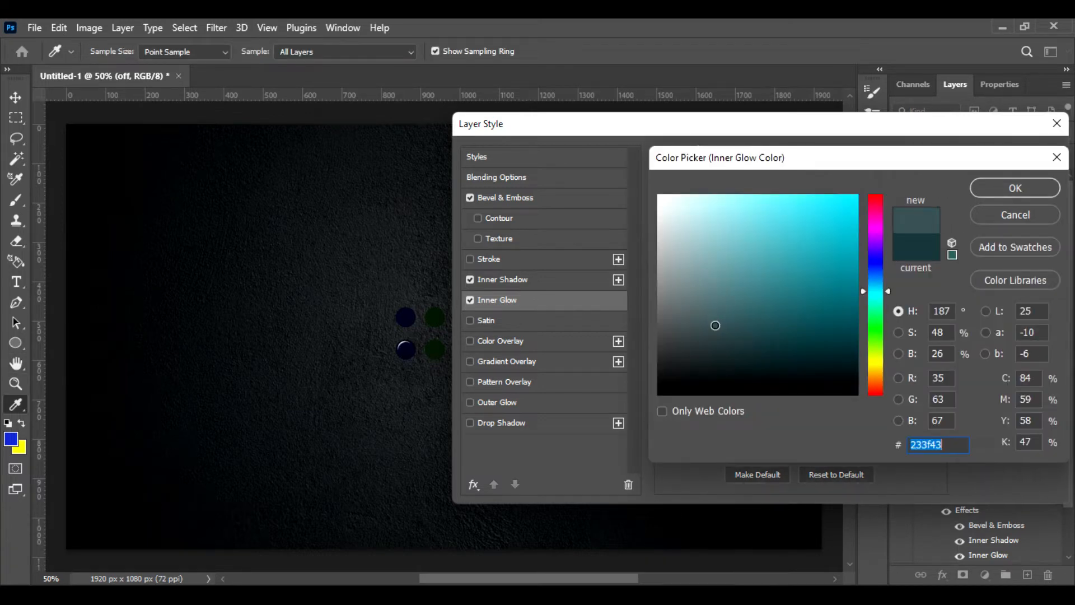
text(000000)
click(996, 187)
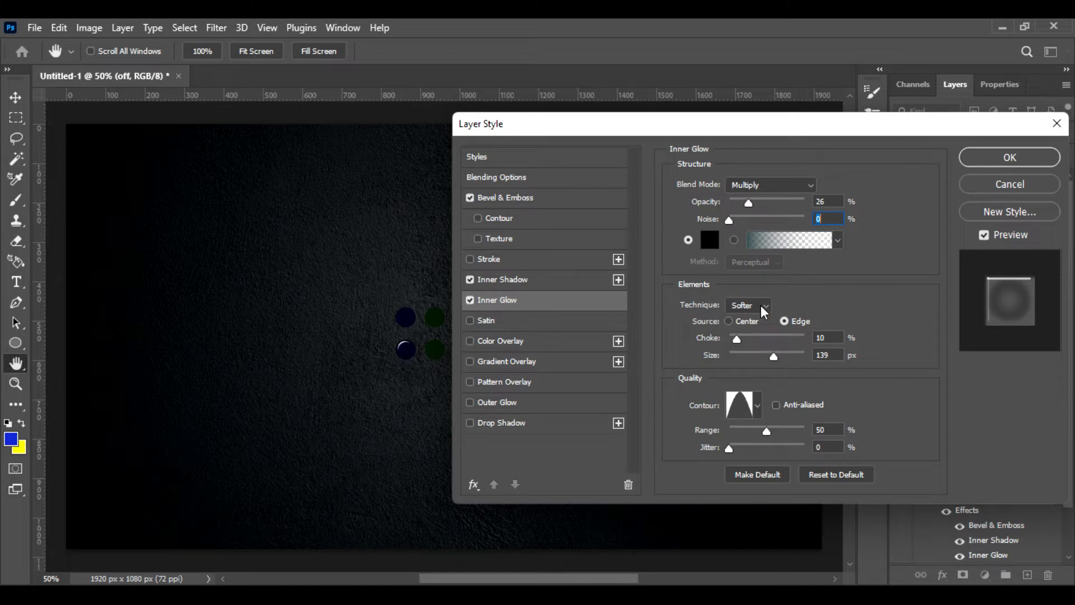
Step: Set the inner glow's choke to 0%, size to 6 px, contour to linear and range to 40%, and apply the layer style
double_click(831, 338)
text(0)
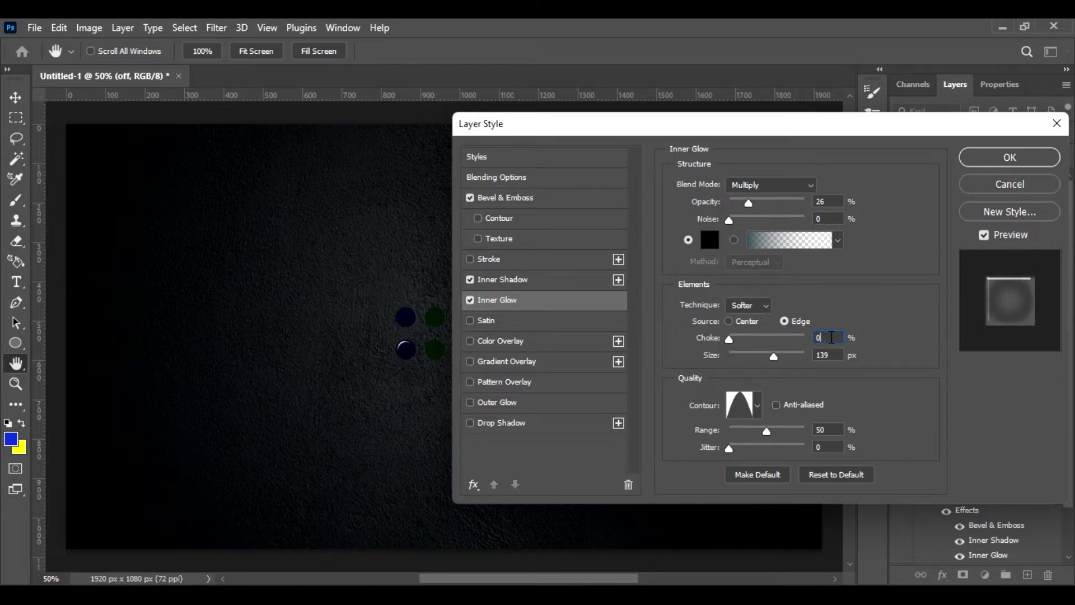
double_click(827, 355)
text(6)
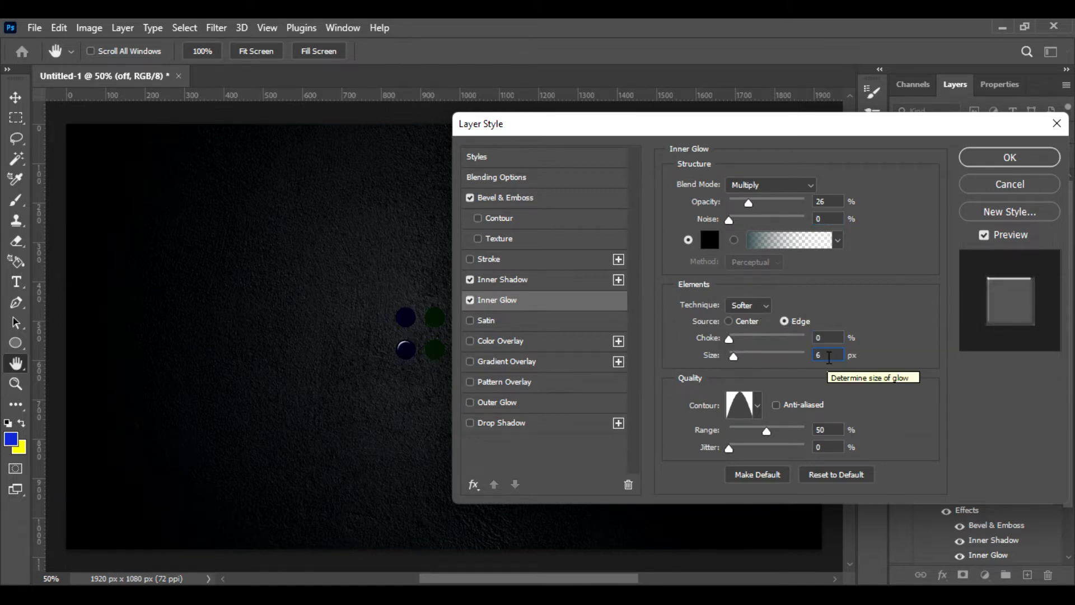
click(757, 405)
double_click(662, 442)
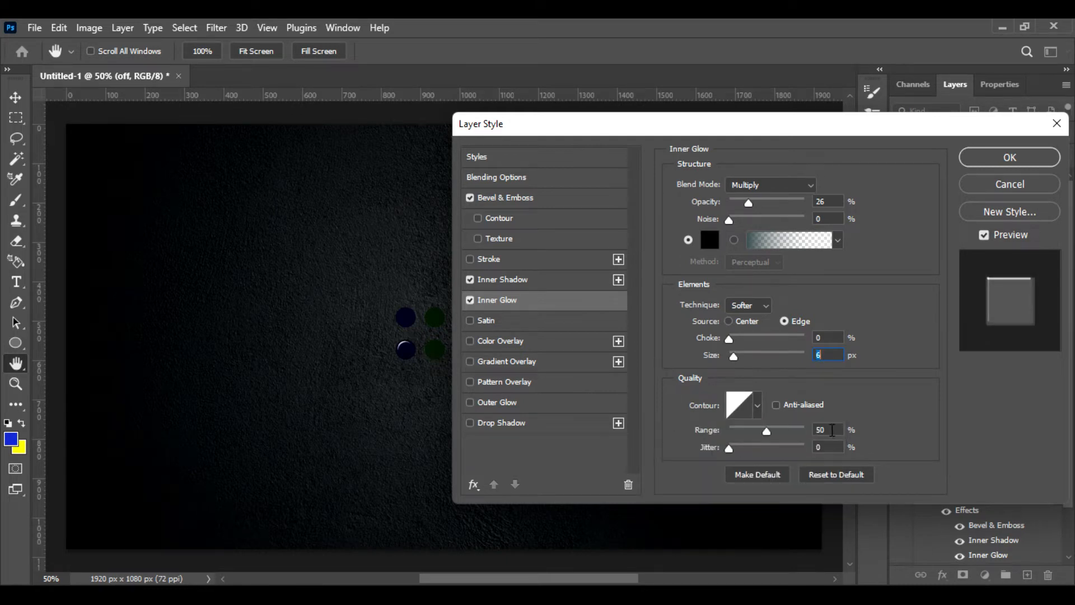
double_click(831, 430)
text(40)
key(Return)
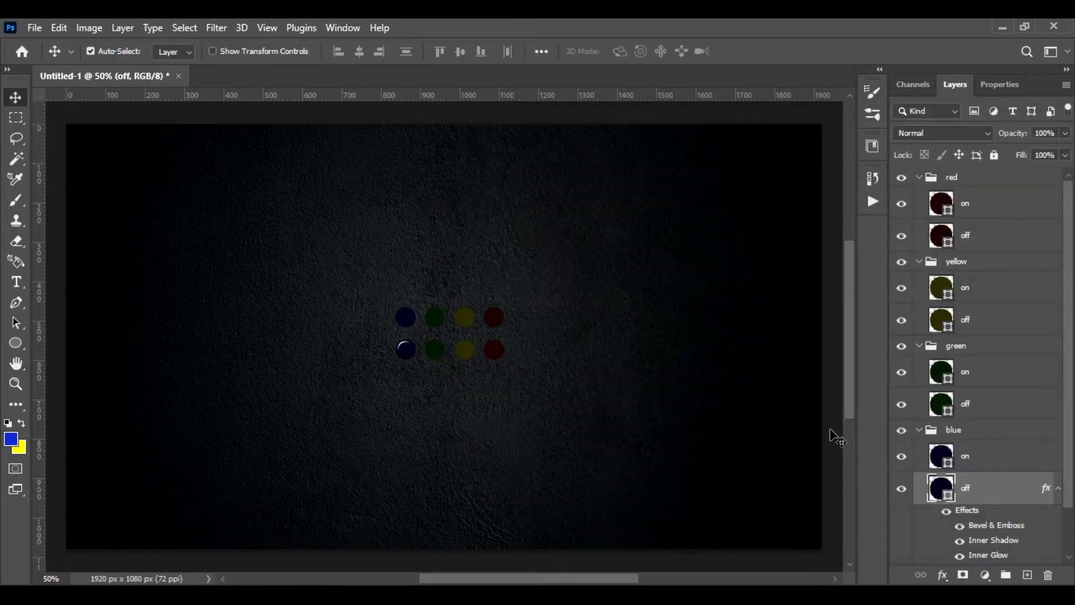
Step: Reopen the blue "off" layer's style and increase the bevel size to 13 px
double_click(1046, 489)
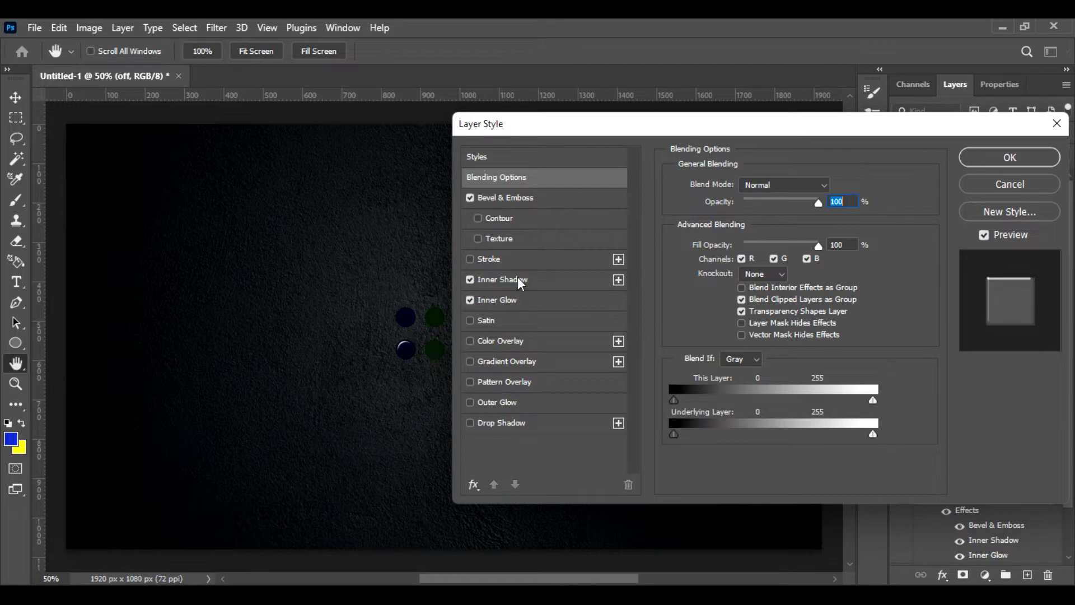
click(556, 206)
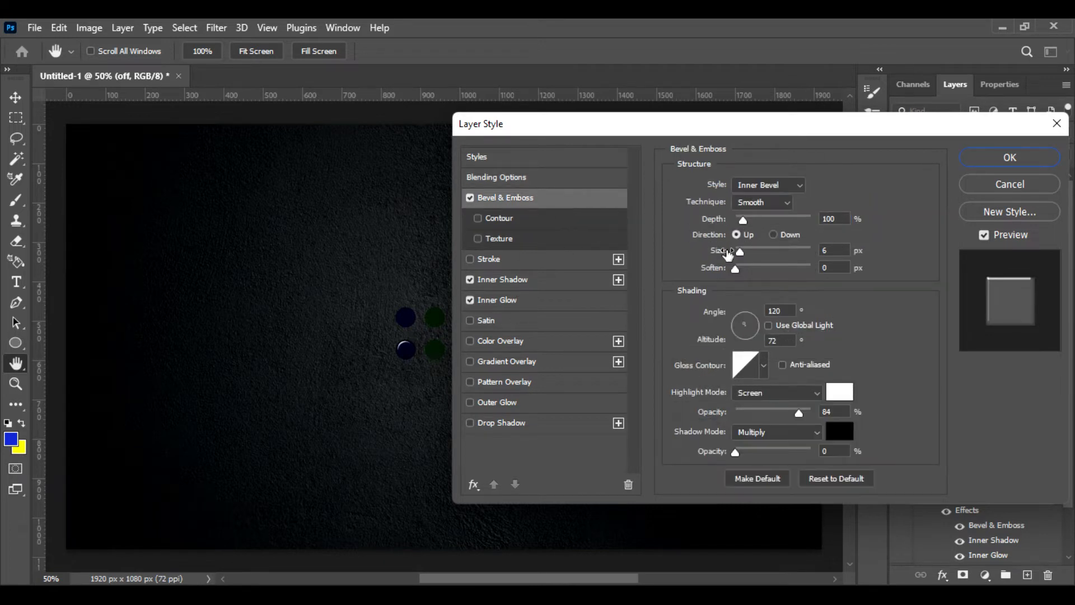
drag(743, 251, 745, 253)
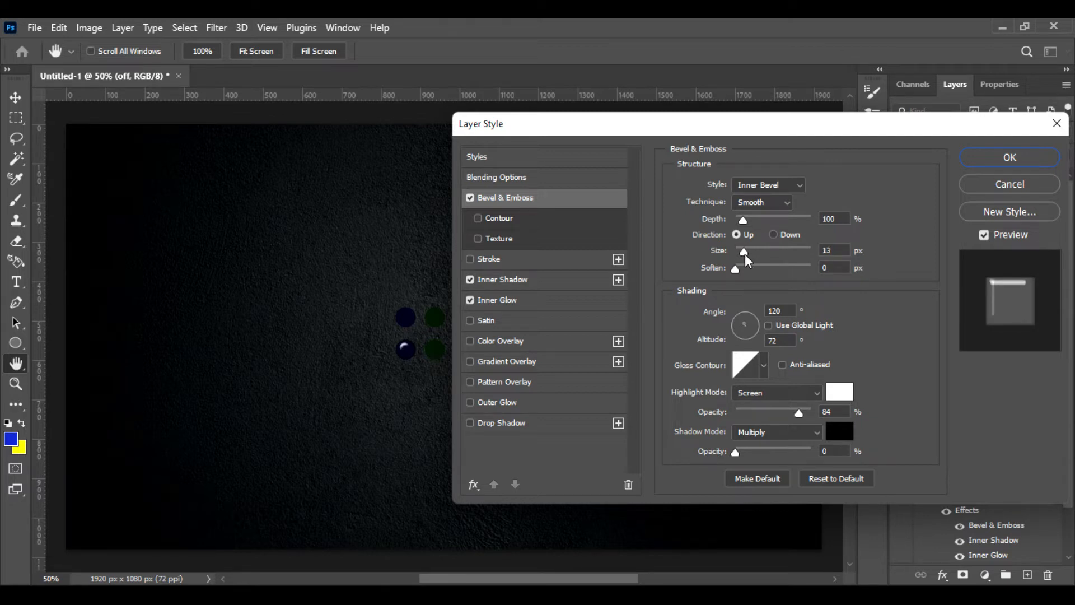
drag(744, 254, 745, 254)
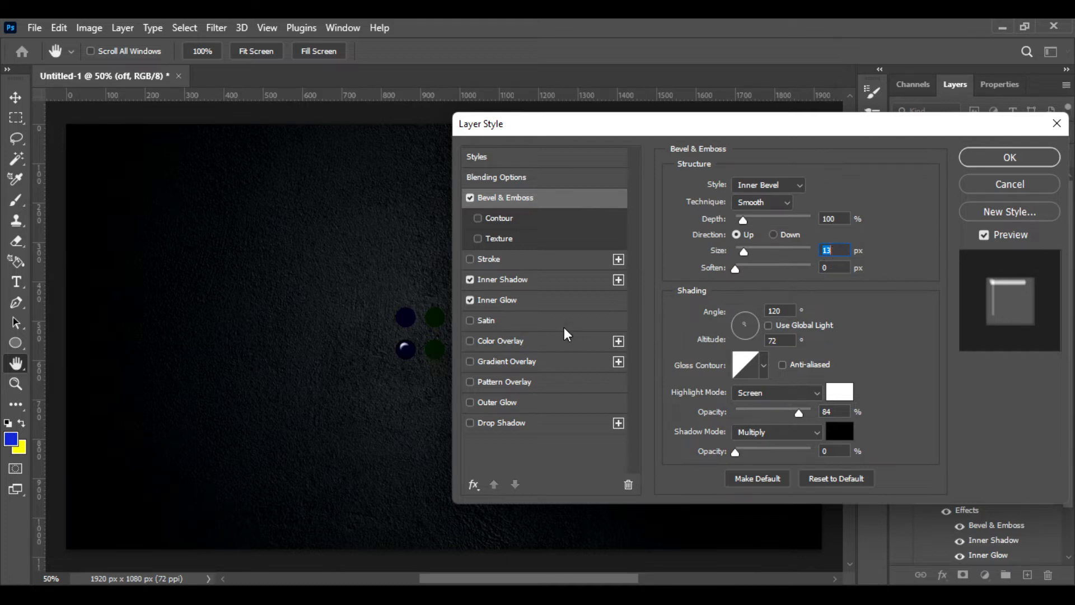
Step: Add a Color Overlay of c4c4c4 with Color Dodge blend mode and 100% opacity
click(559, 342)
click(834, 186)
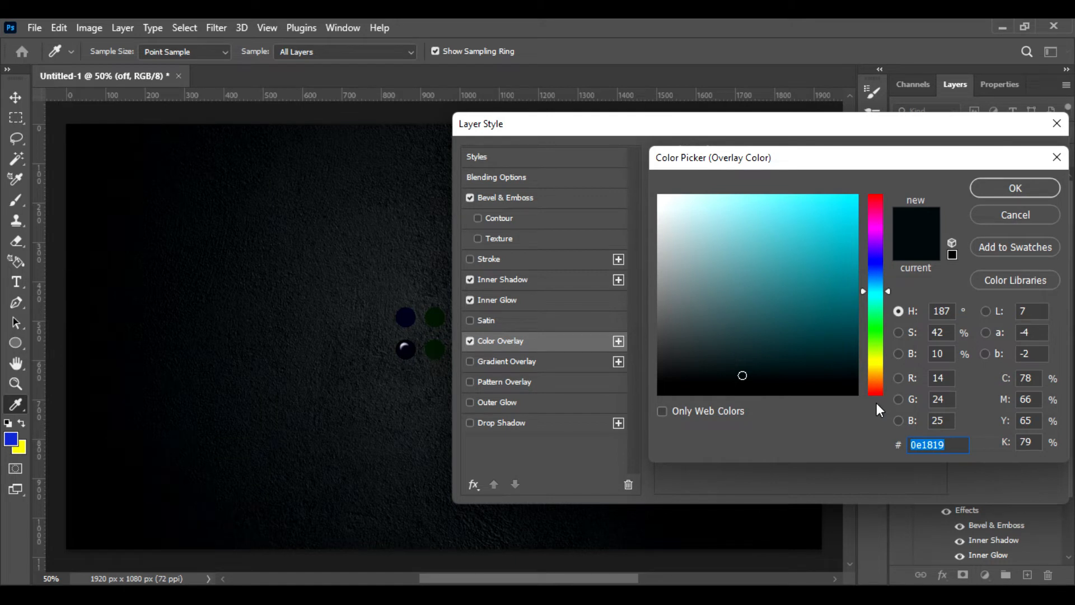
text(0c4c4c)
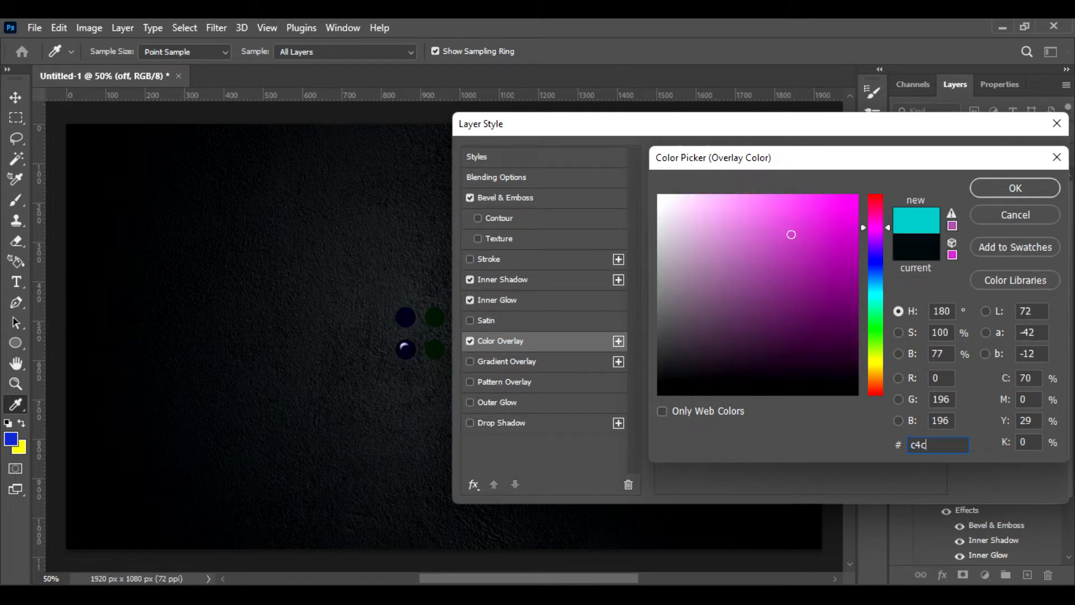
text(4)
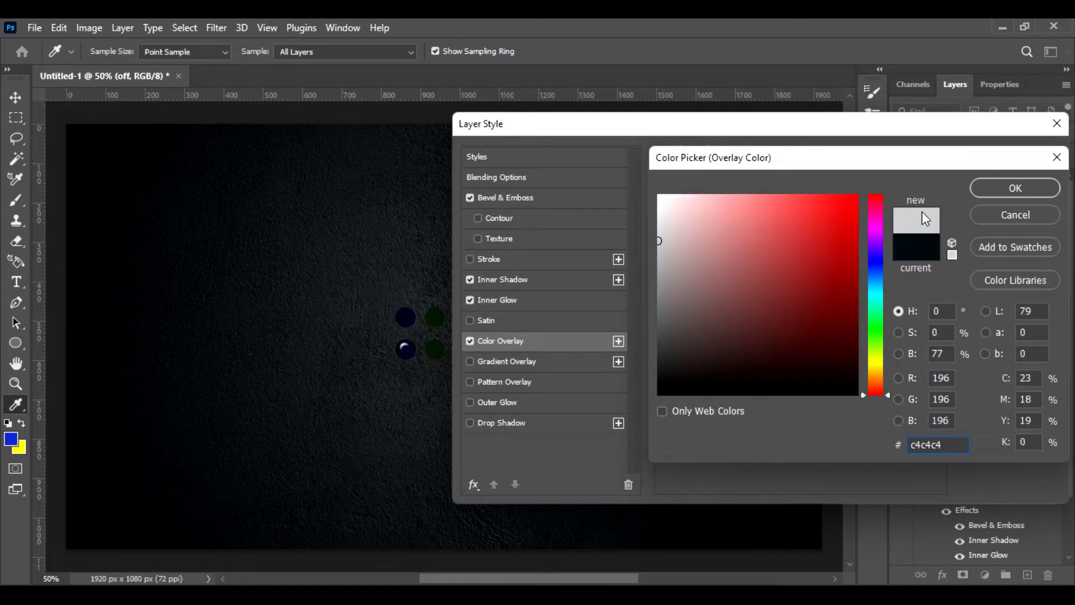
click(999, 189)
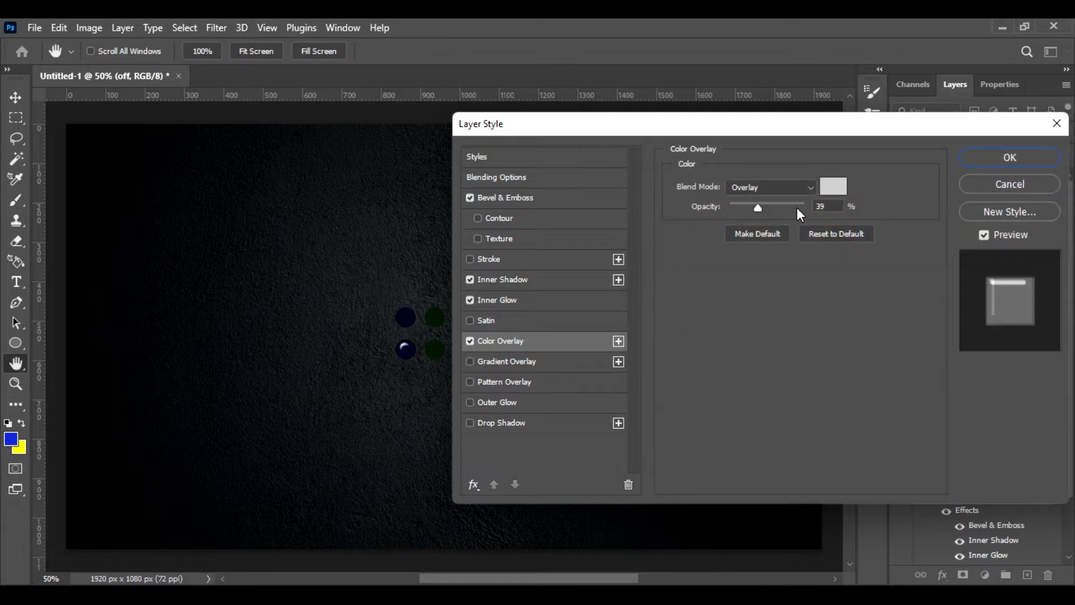
click(792, 189)
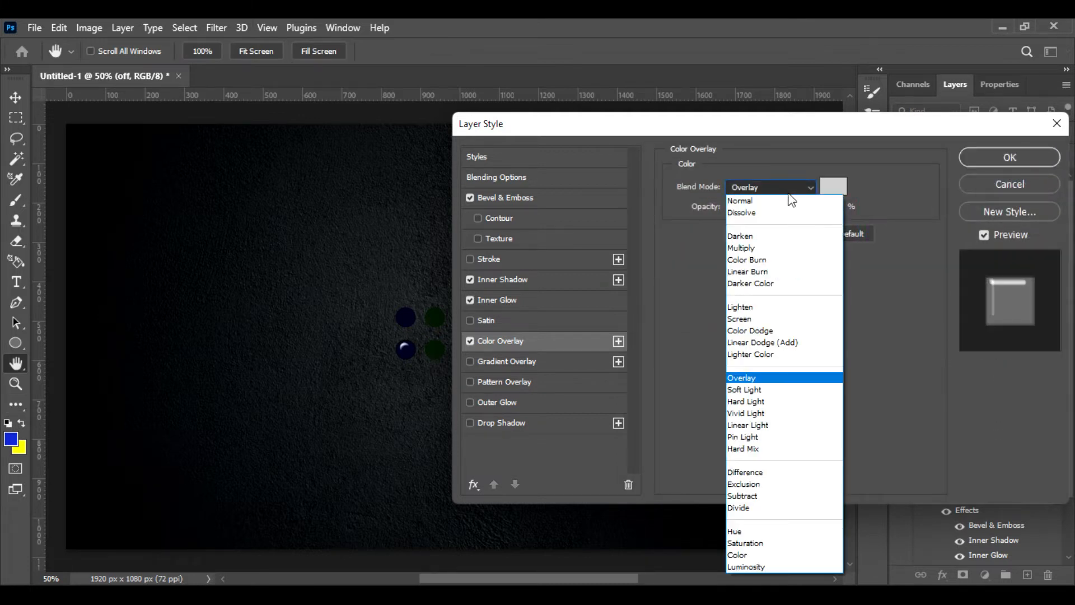
click(754, 333)
drag(759, 212, 825, 212)
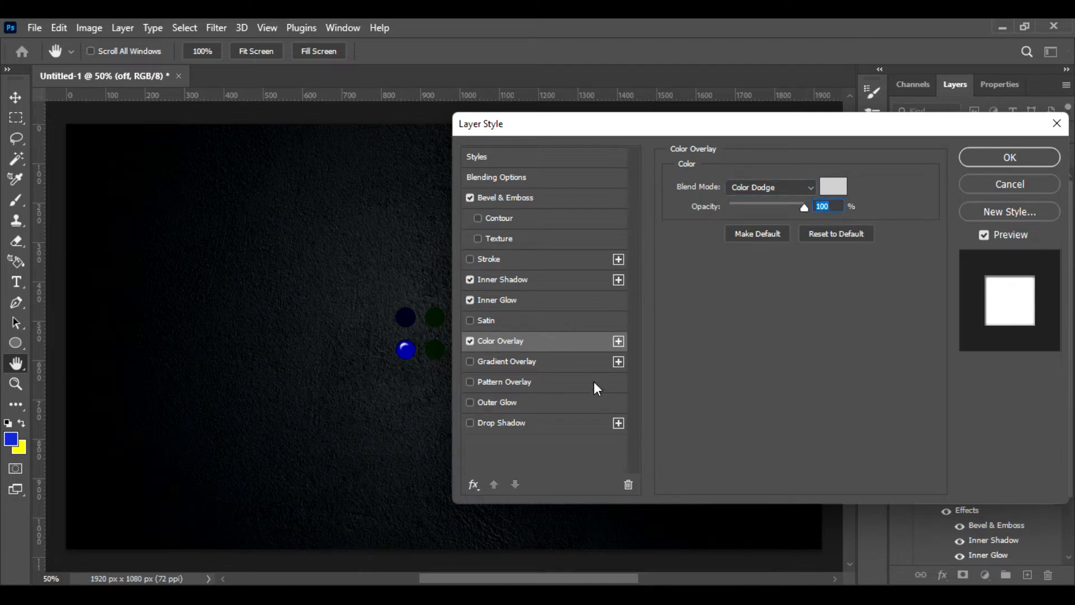
Step: Add a white Drop Shadow with the Pin Light blend mode
click(567, 429)
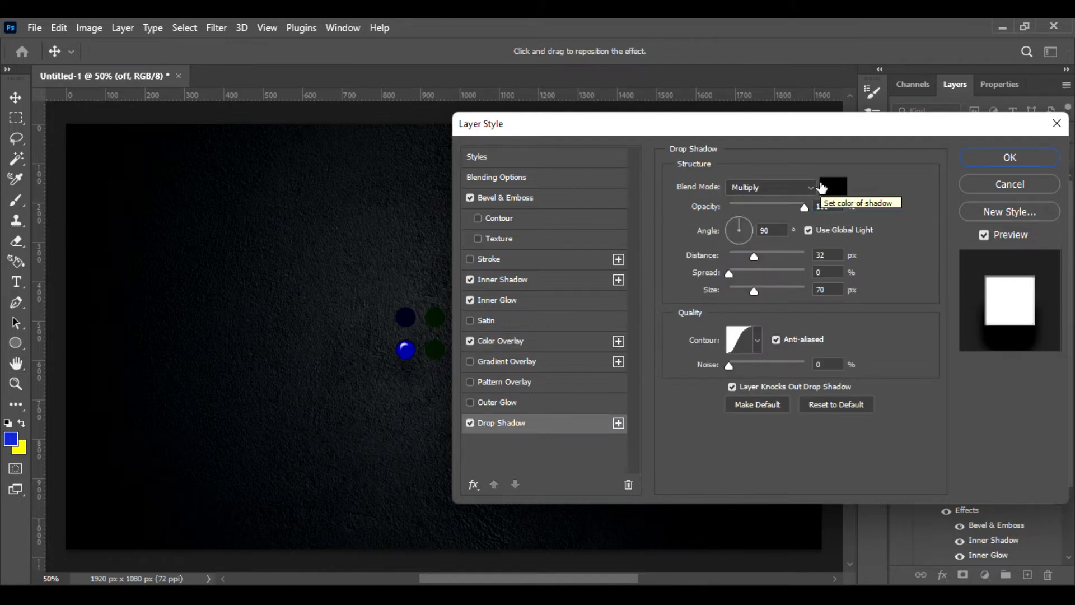
click(802, 189)
click(844, 182)
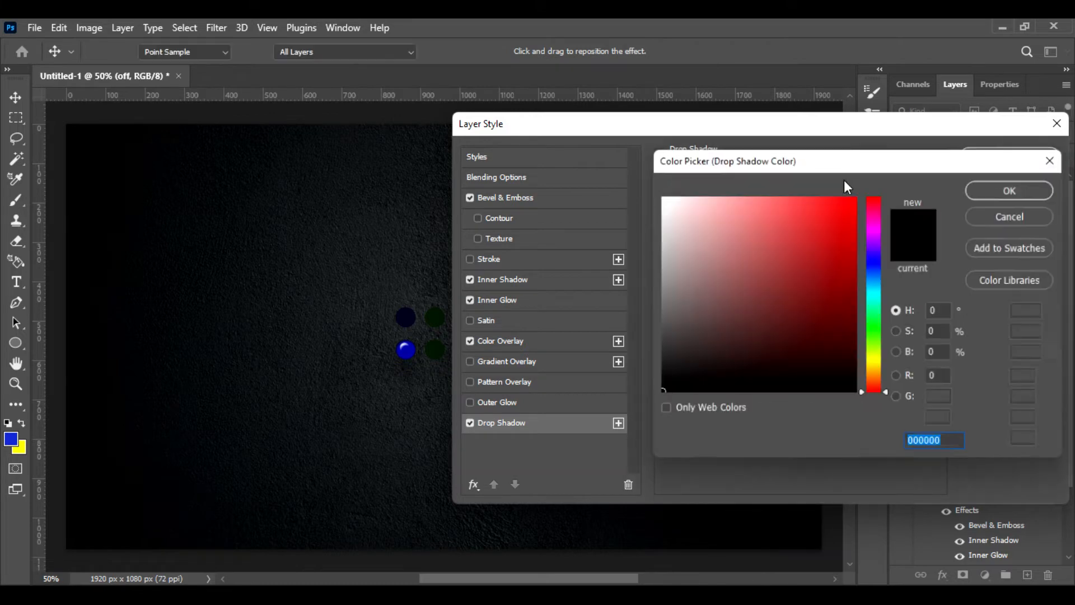
drag(695, 221, 646, 180)
click(1013, 184)
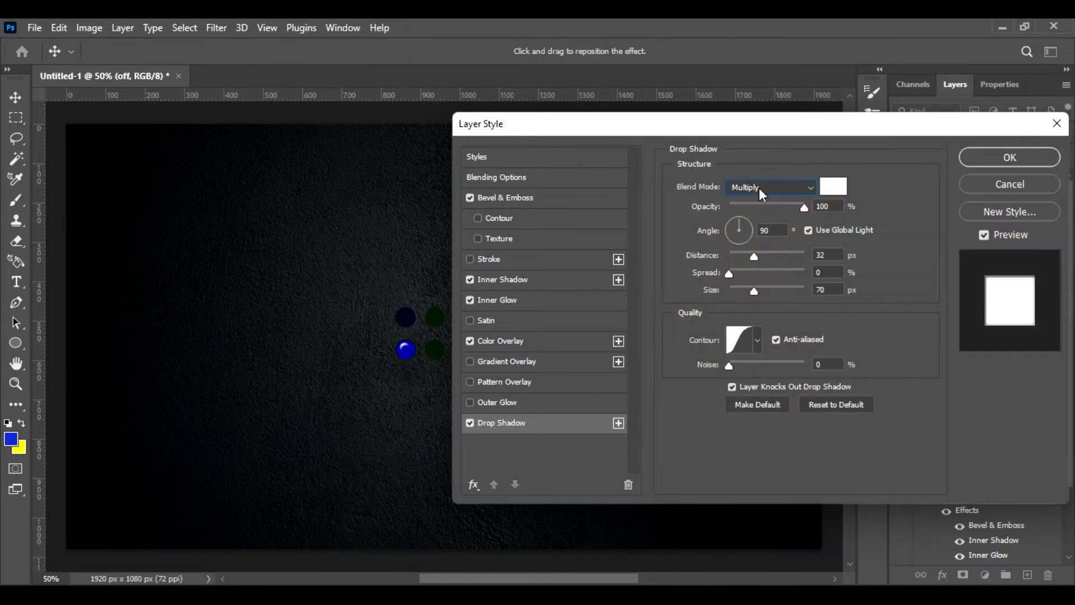
click(758, 187)
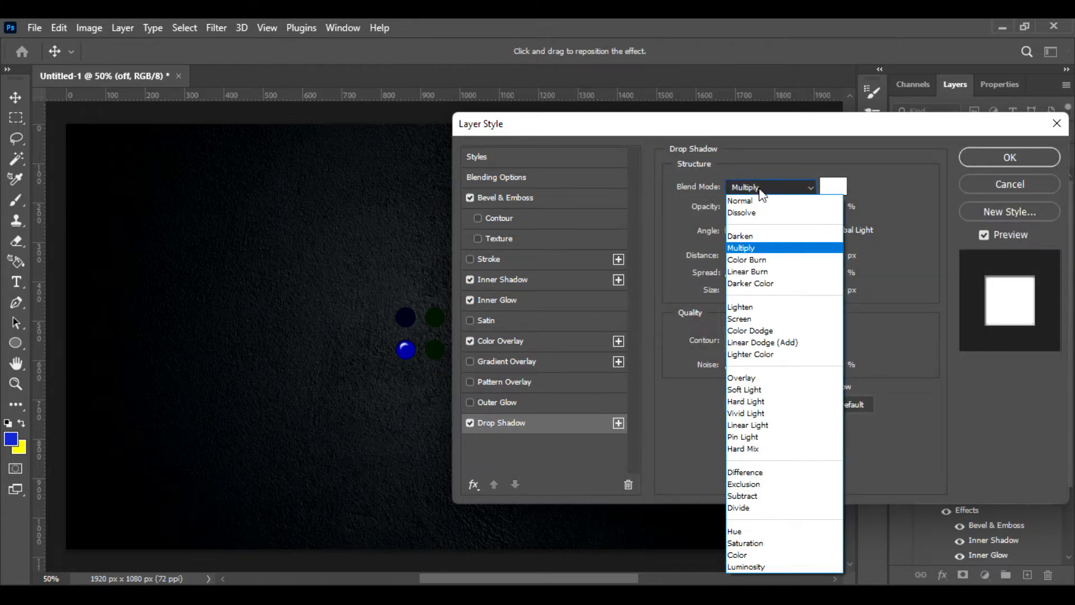
click(786, 438)
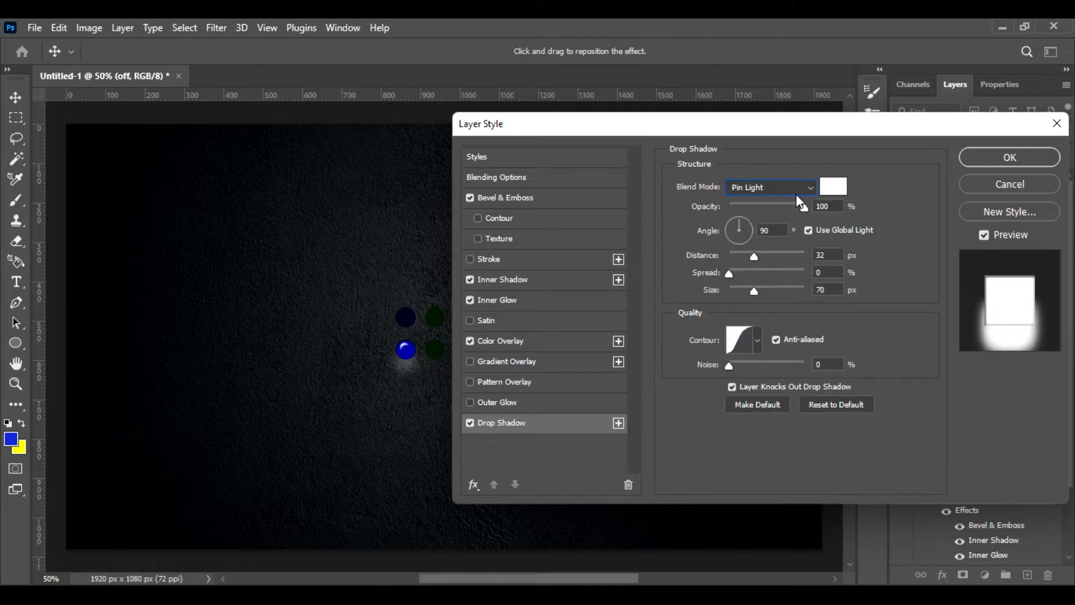
Step: Set the drop shadow to 24% opacity, global light off, 1 px distance and 0 px size
double_click(826, 206)
text(24)
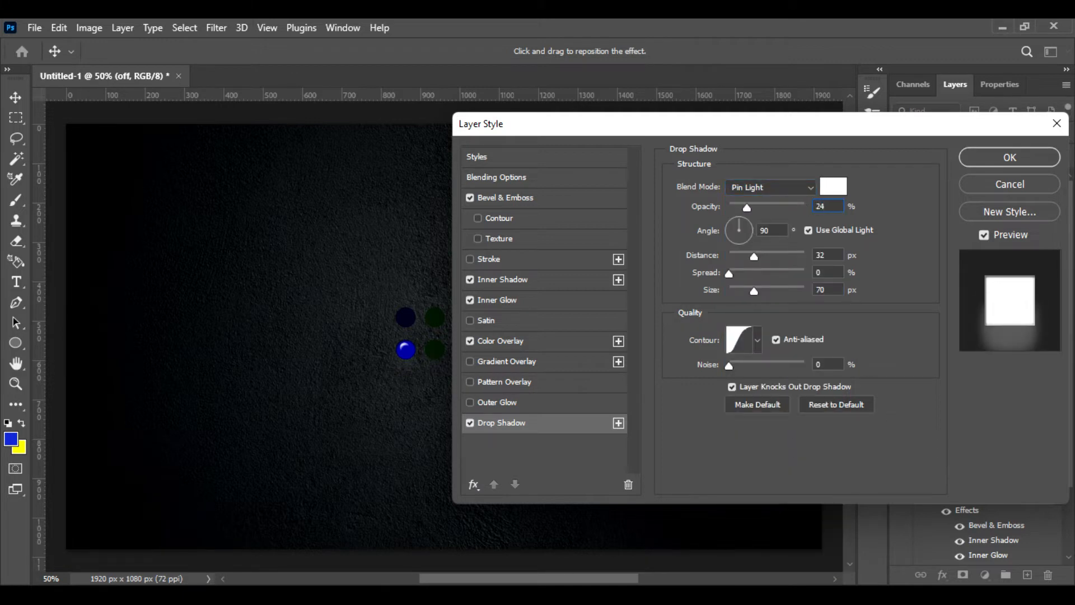
click(808, 230)
double_click(822, 255)
text(1)
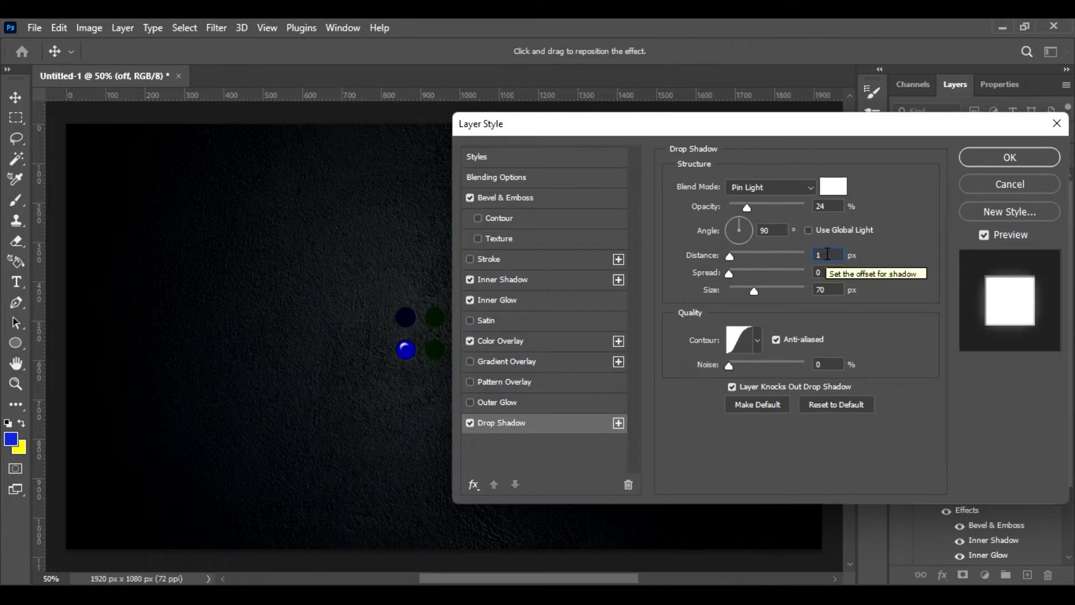
double_click(822, 290)
text(0)
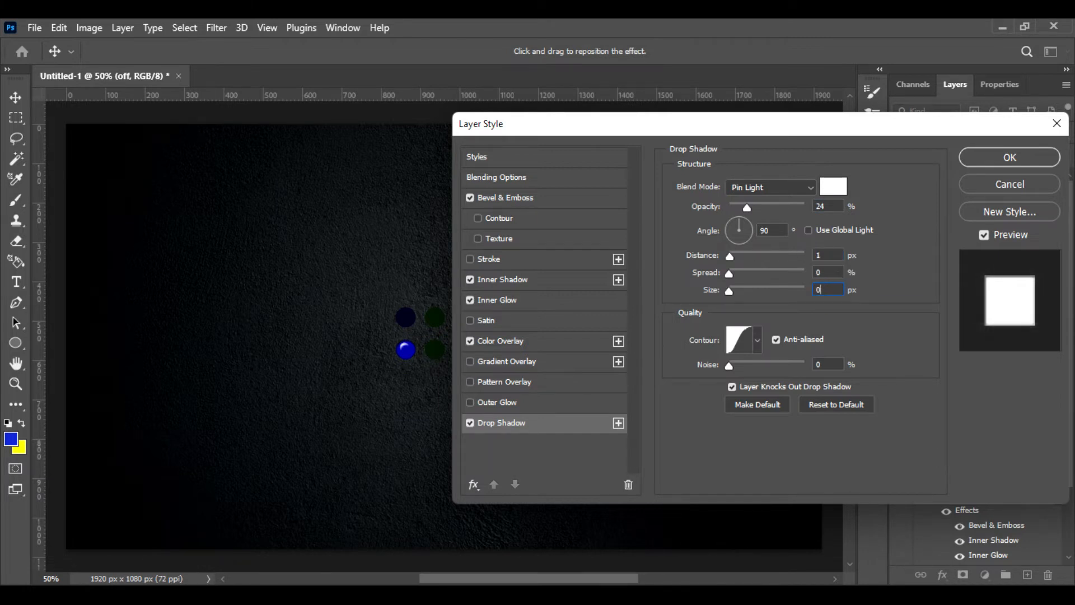
Step: Give the drop shadow a linear contour and apply the layer style
click(756, 341)
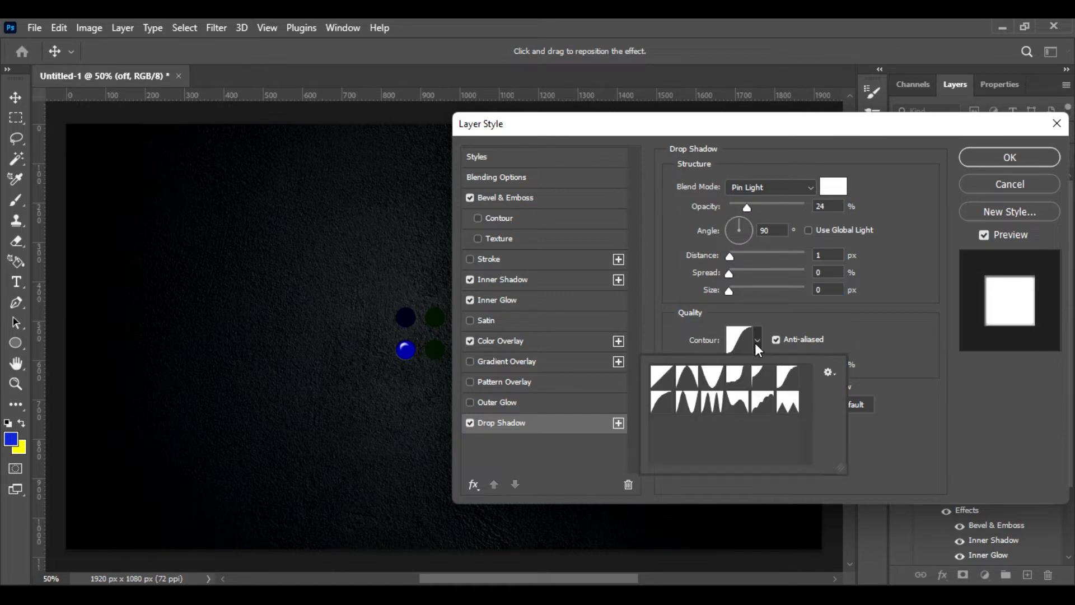
double_click(664, 376)
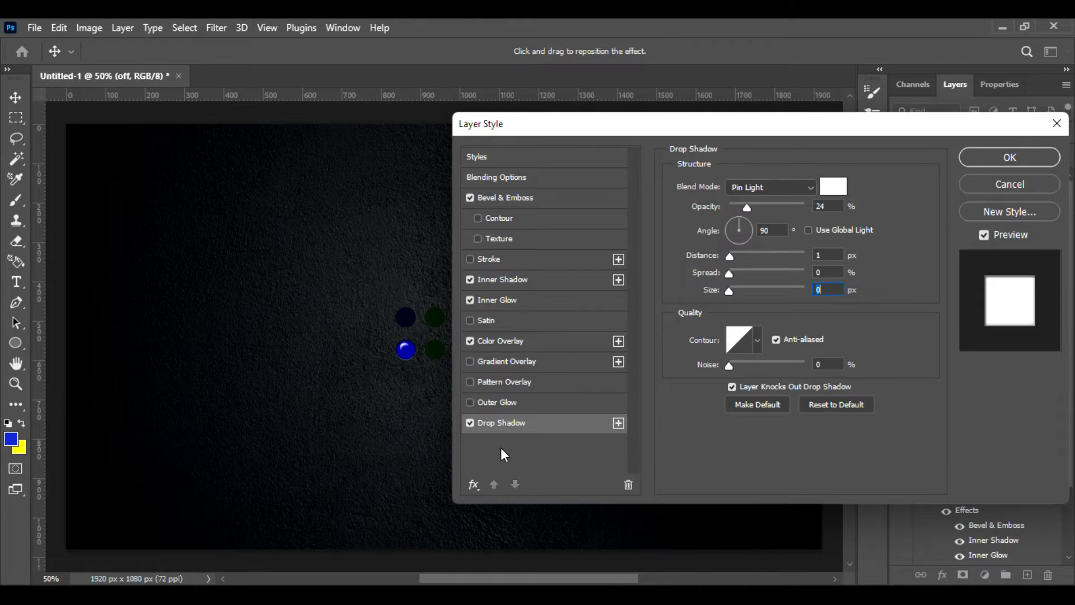
click(980, 160)
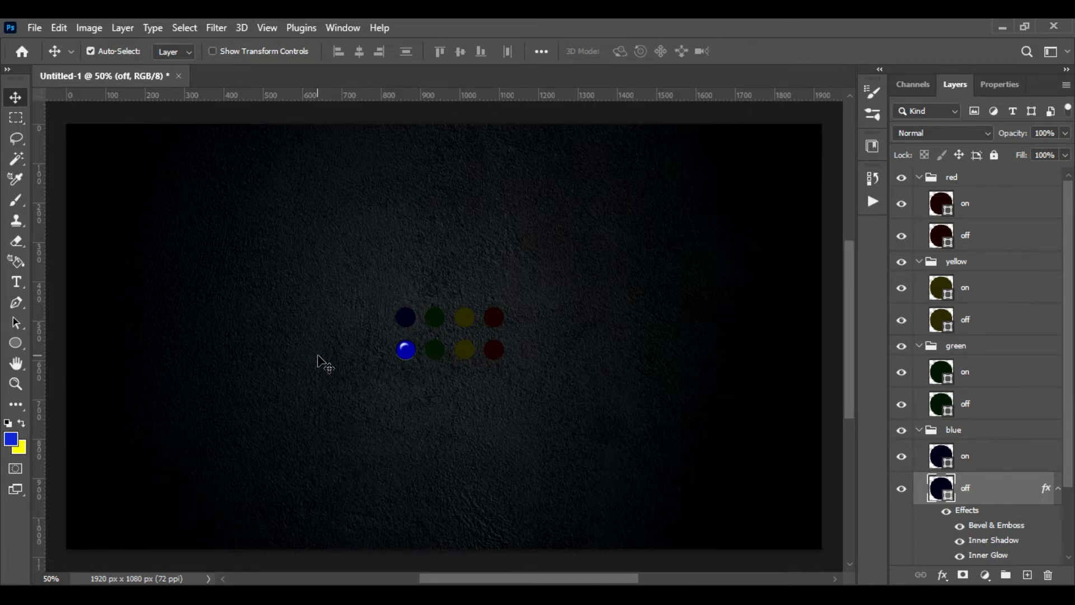
Step: Compare the blue off light with the layer hidden and shown, and with and without its effects
click(899, 491)
click(899, 491)
click(946, 512)
click(947, 511)
click(946, 511)
click(947, 511)
Step: Add an Inner Glow with Normal blend mode and 100% opacity to the blue group's on layer
click(989, 463)
click(942, 575)
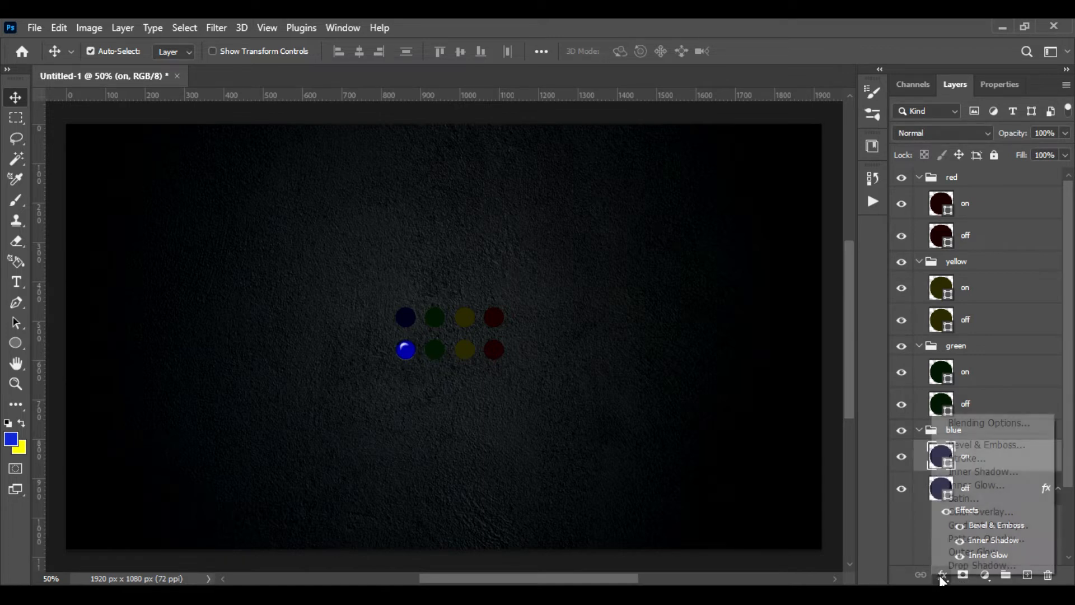
click(961, 421)
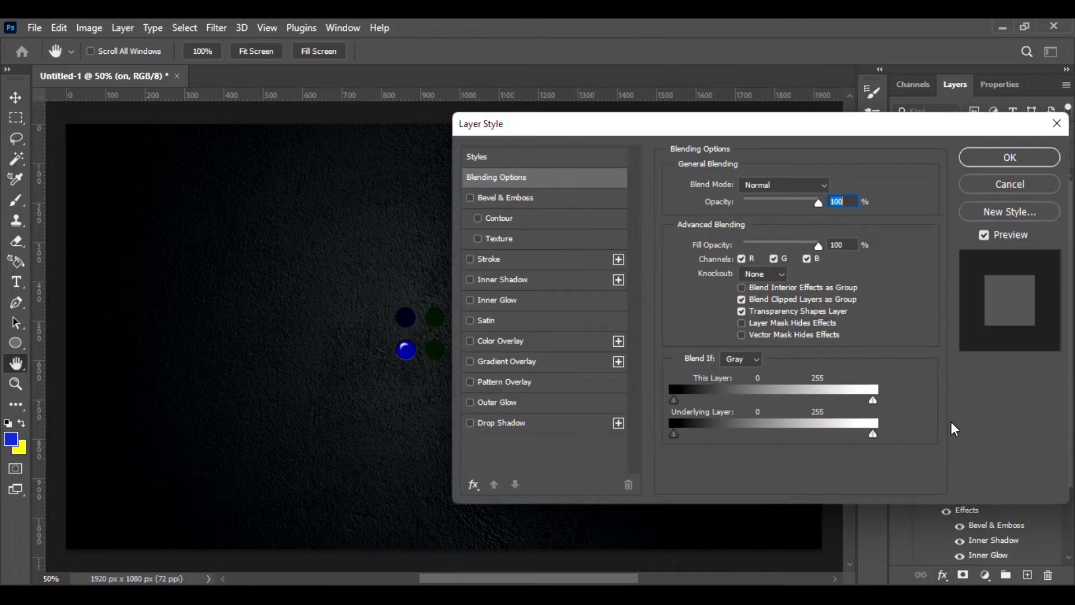
click(546, 305)
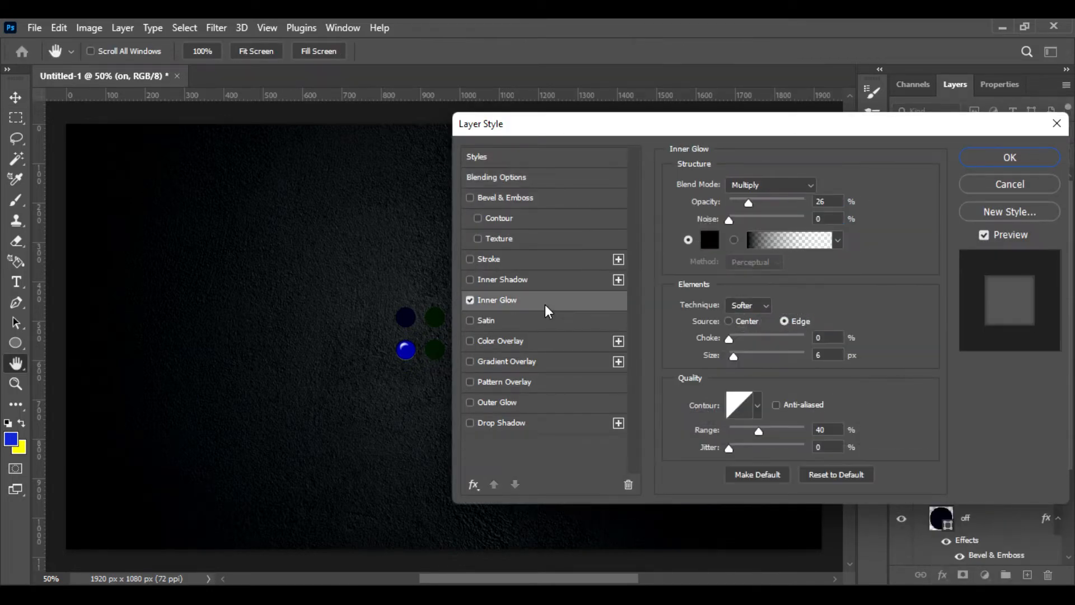
click(772, 186)
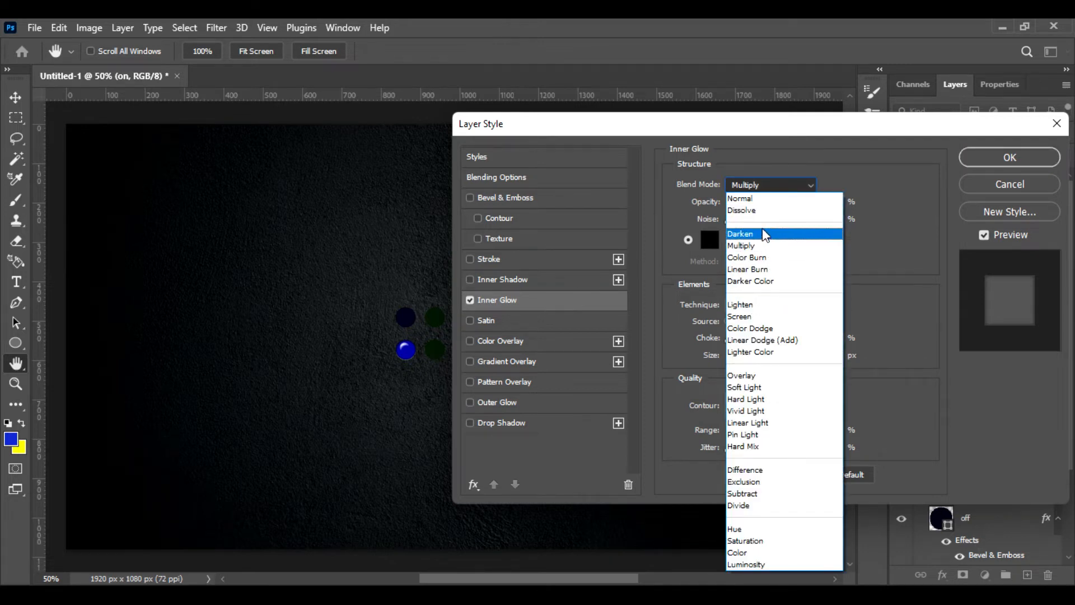
click(759, 198)
drag(748, 203, 809, 197)
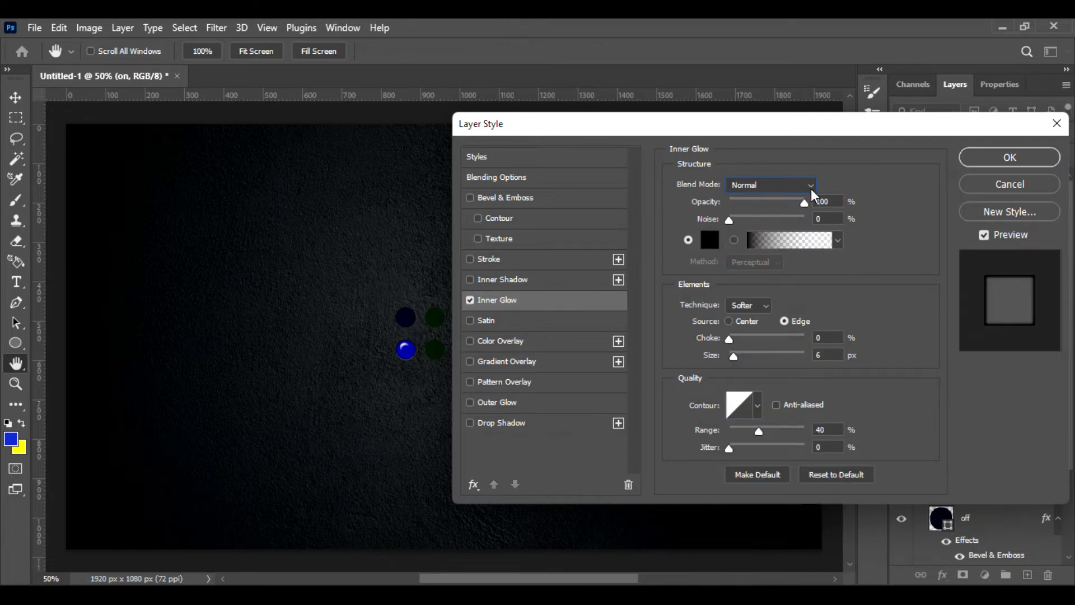
Step: Make the inner glow white (ffffff), sourced from the center, with a size of 8 px
click(705, 242)
text(ffffff)
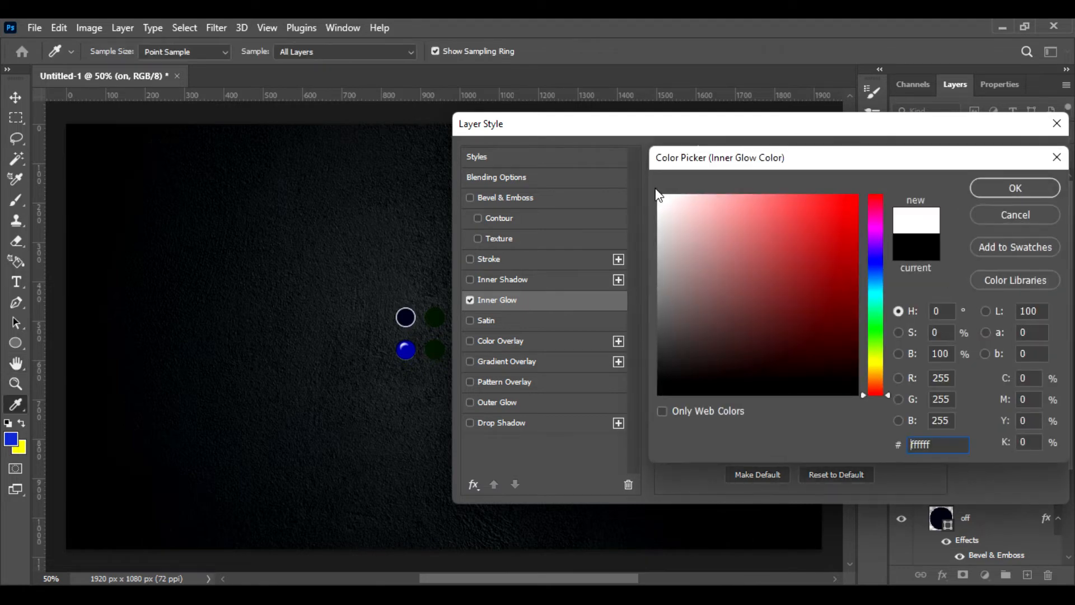
click(986, 187)
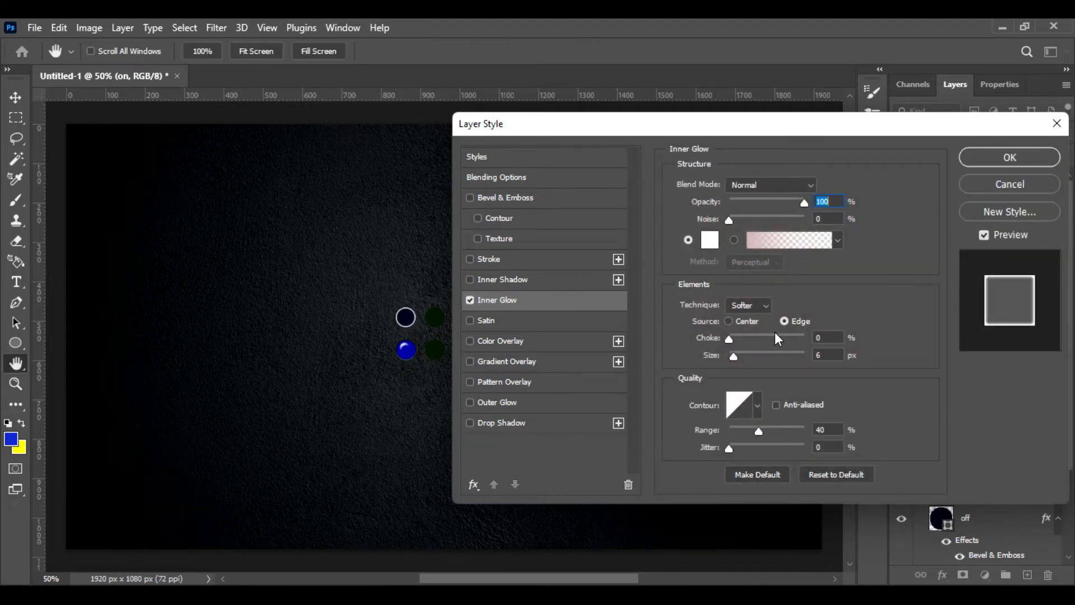
click(737, 319)
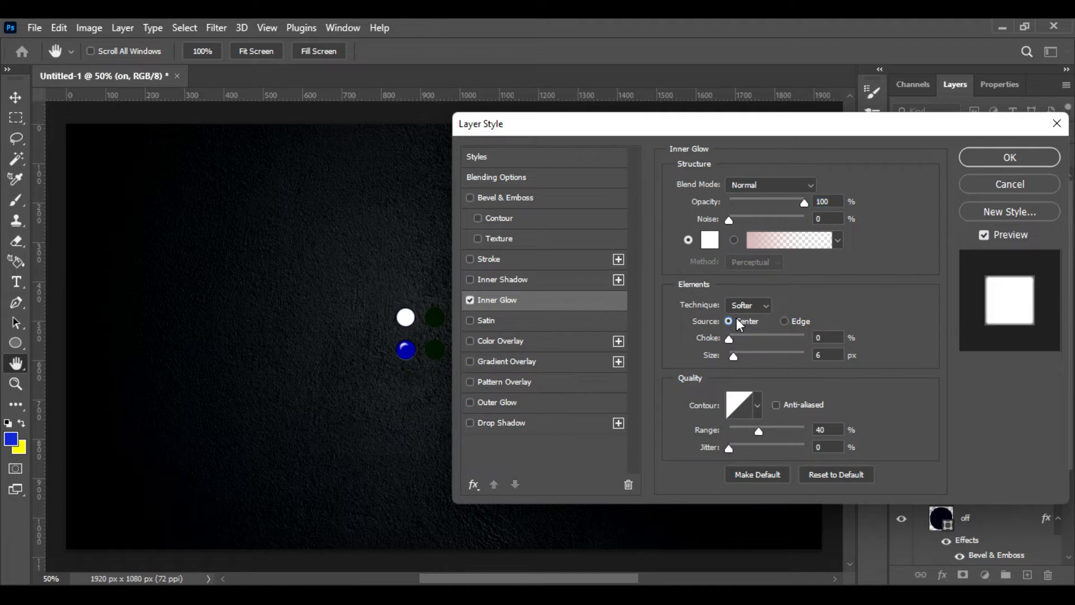
double_click(838, 354)
text(8)
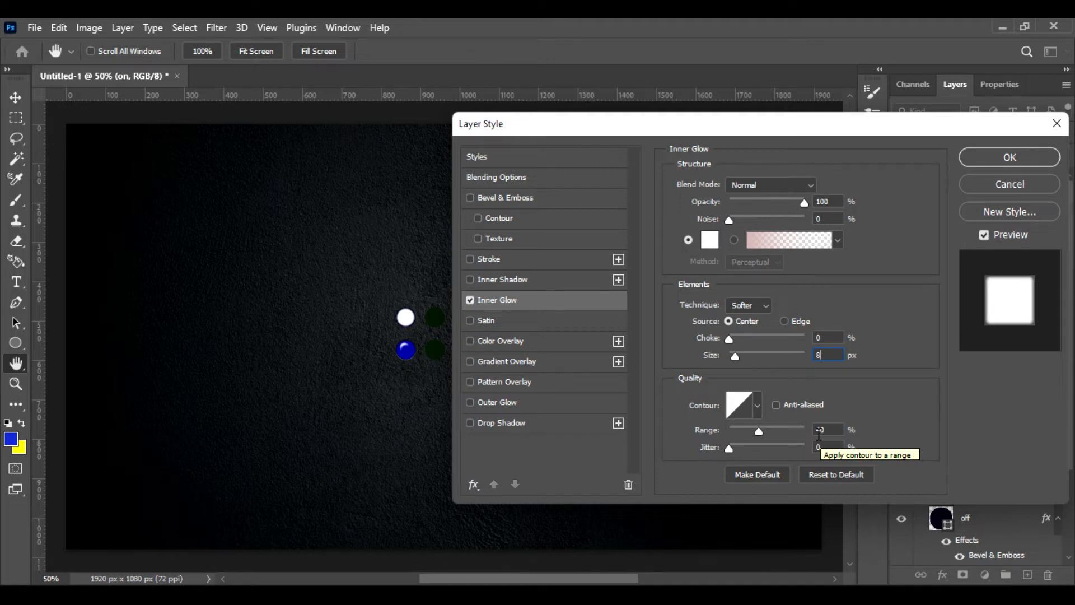
Step: Add a white Color Overlay with the Color Dodge blend mode to the blue on layer
click(562, 340)
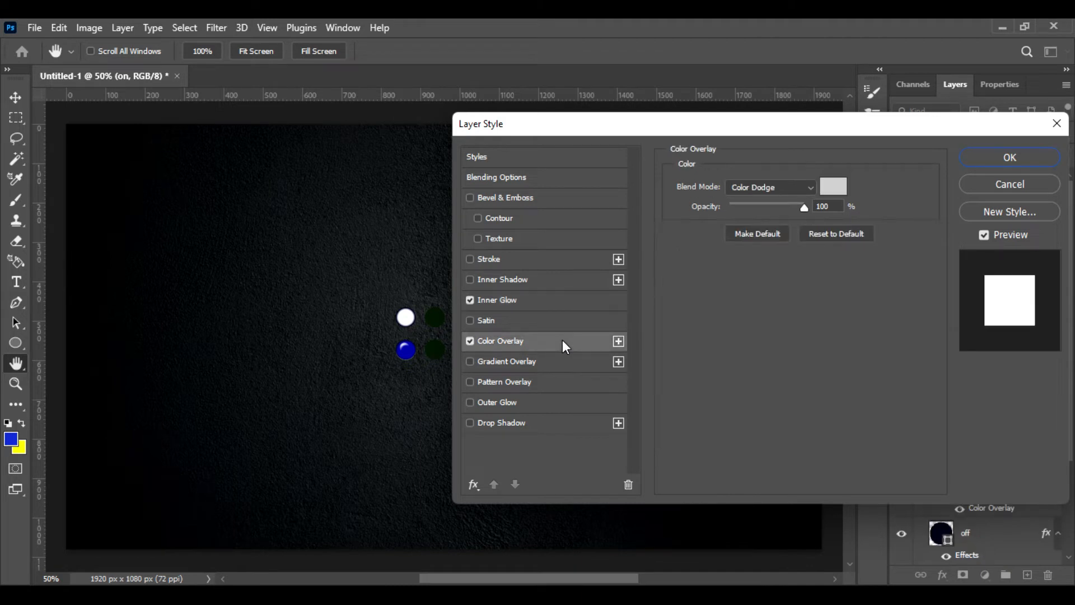
click(832, 185)
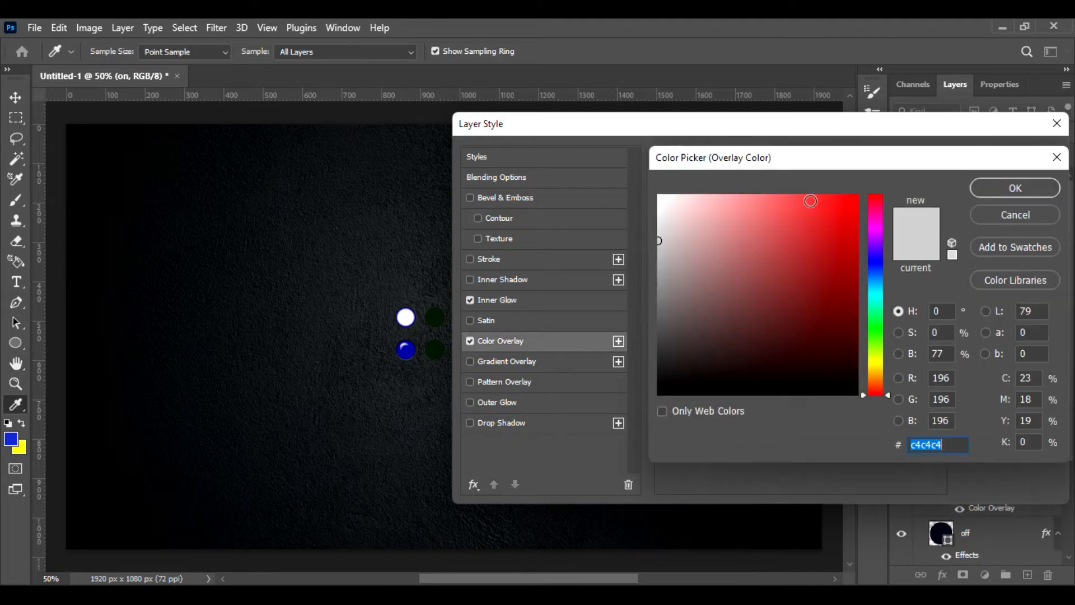
drag(666, 204, 647, 181)
click(1002, 190)
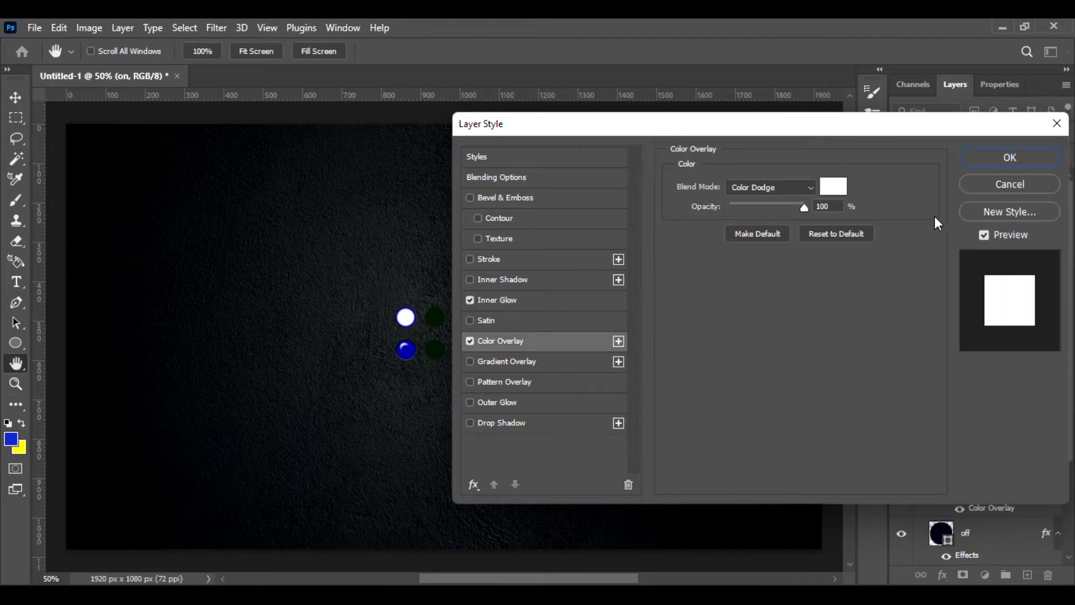
Step: Add an Outer Glow with Normal blend mode, 100% opacity and 3 px size
click(532, 408)
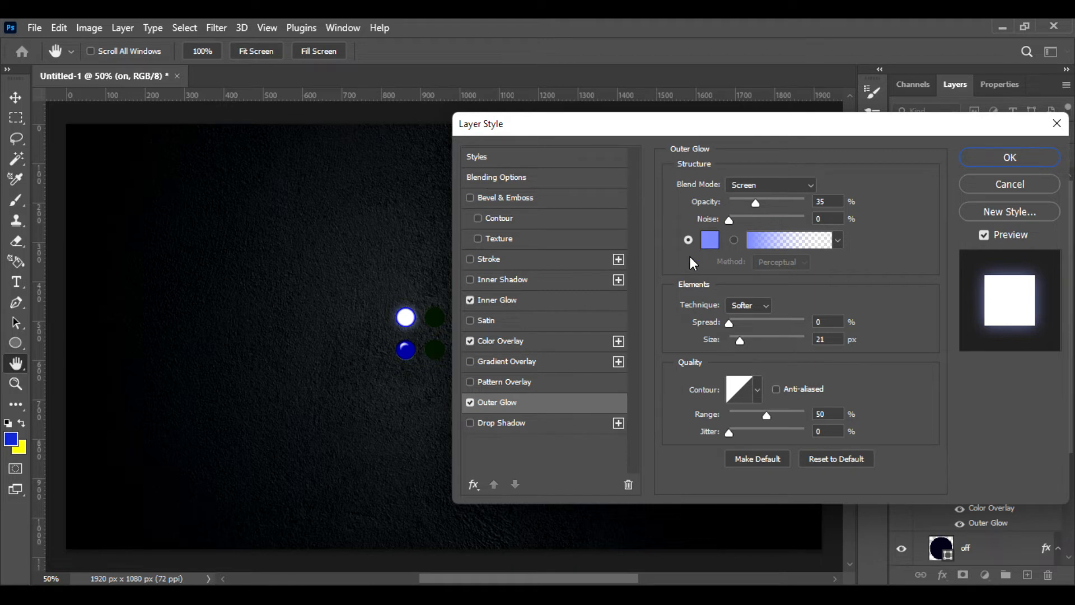
click(784, 184)
click(767, 199)
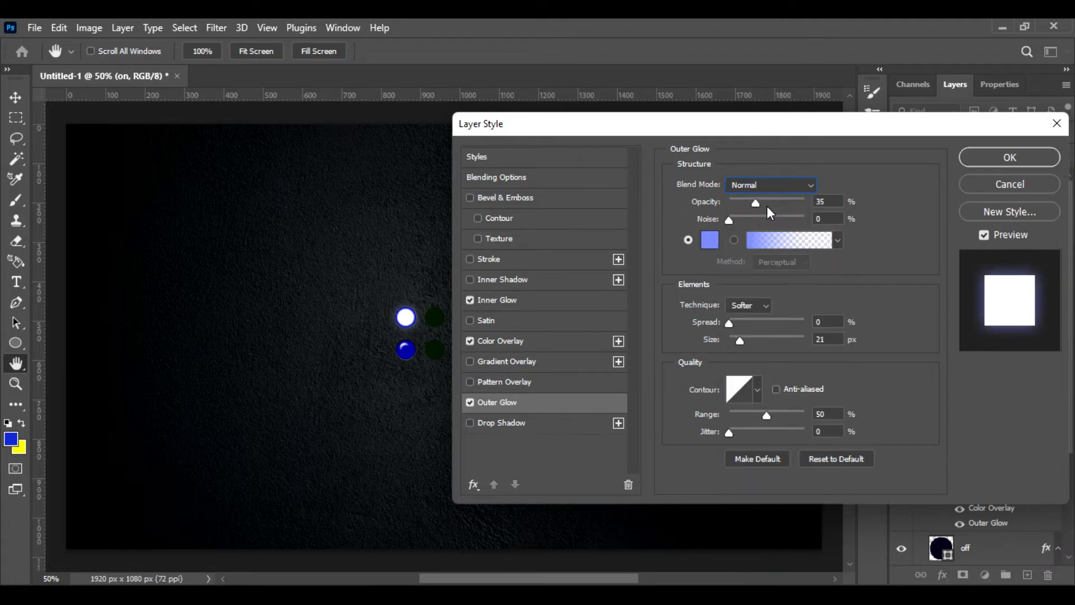
drag(757, 201, 806, 213)
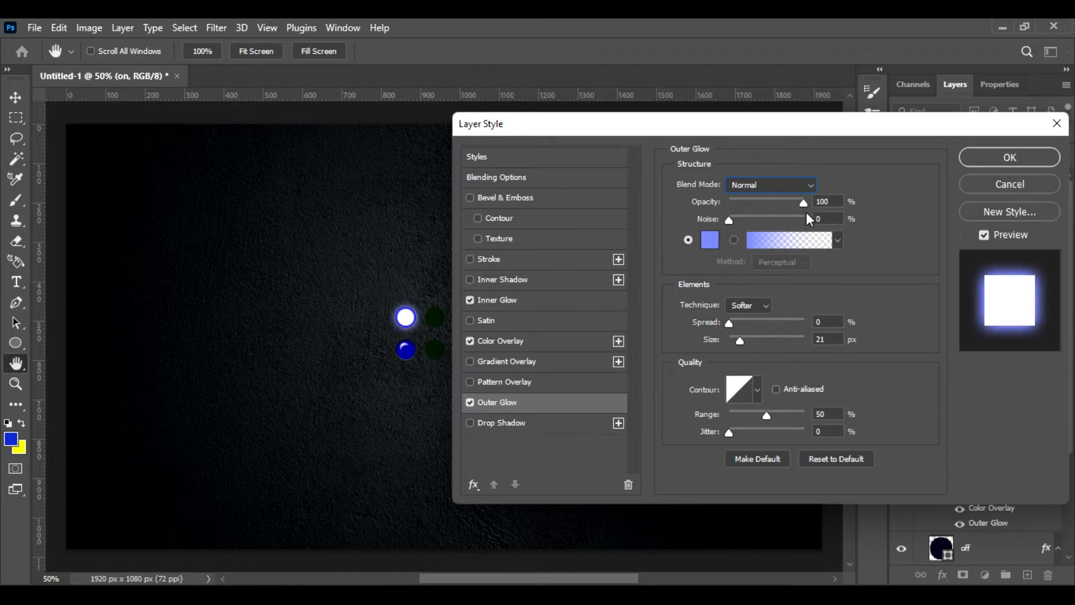
click(831, 339)
text(3)
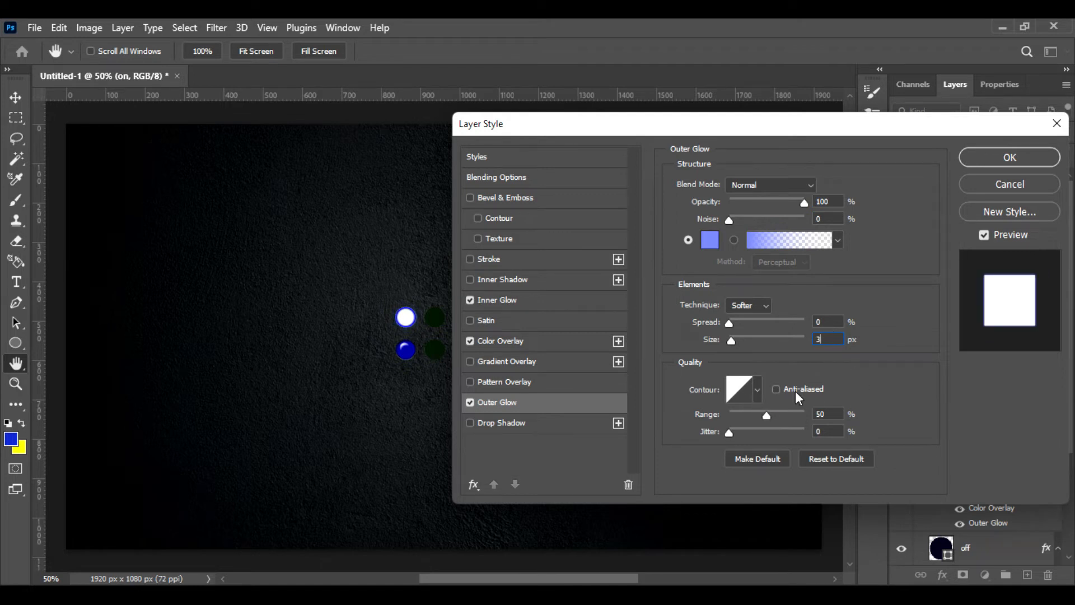
Step: Add a Drop Shadow to the blue on layer and set its color to light blue 2acffe
click(540, 305)
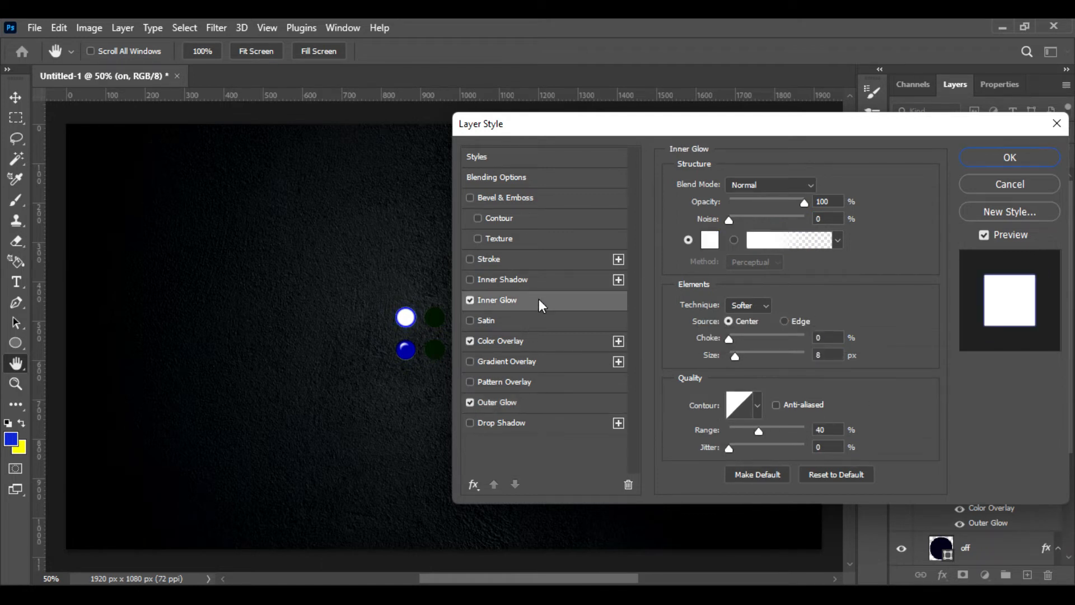
click(535, 425)
click(829, 187)
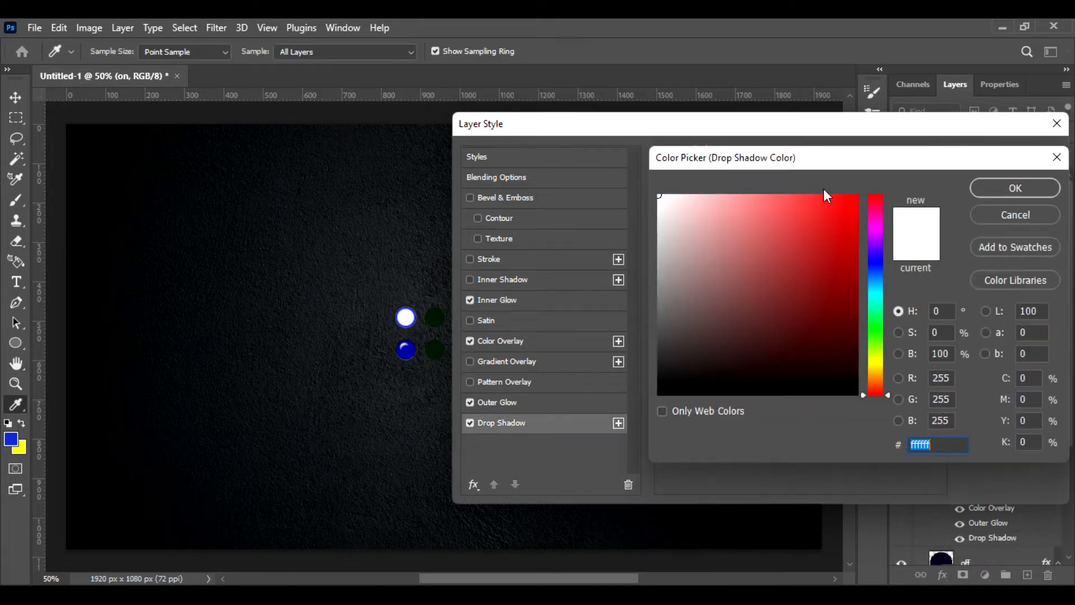
click(875, 295)
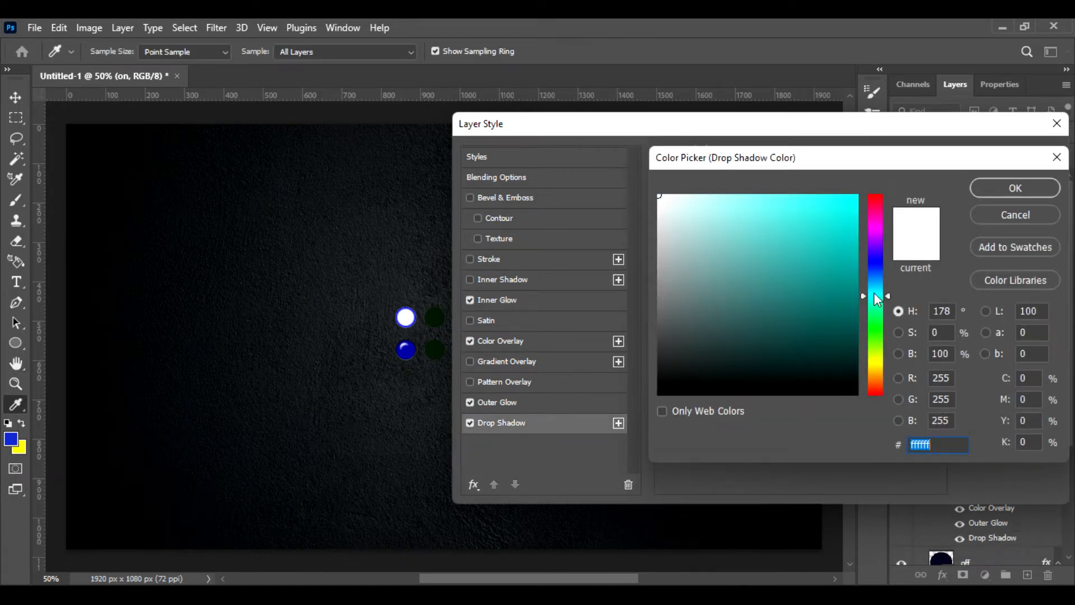
text(1bfff7)
click(877, 282)
click(825, 196)
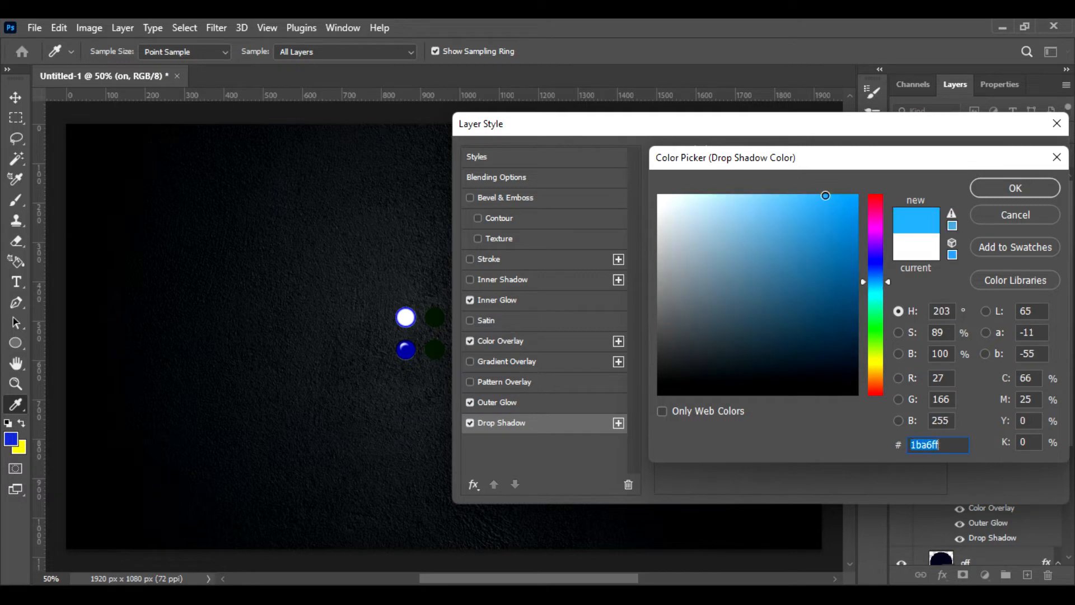
click(882, 287)
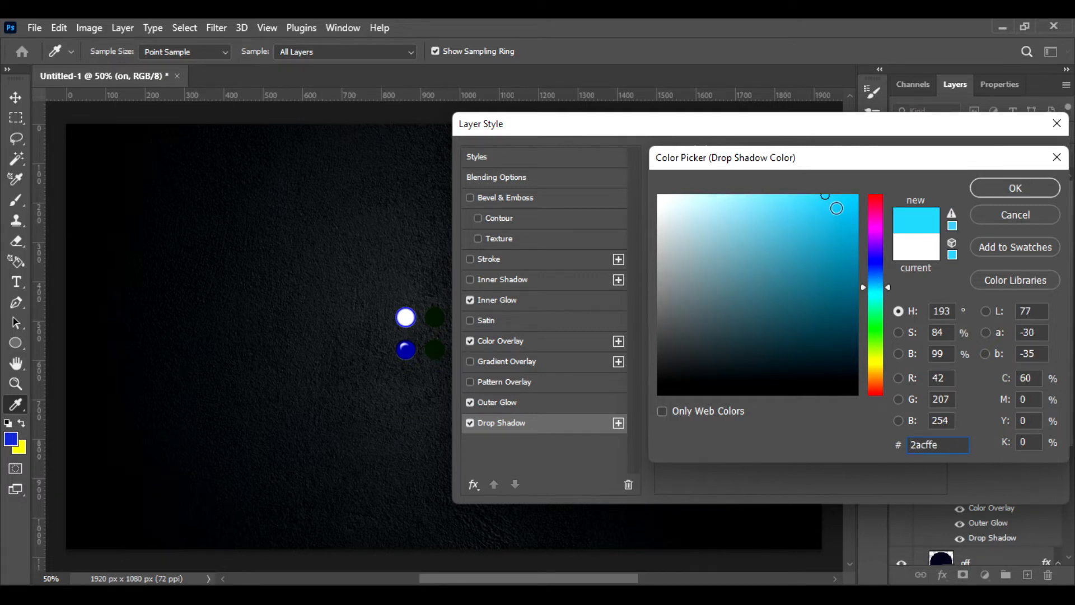
click(994, 187)
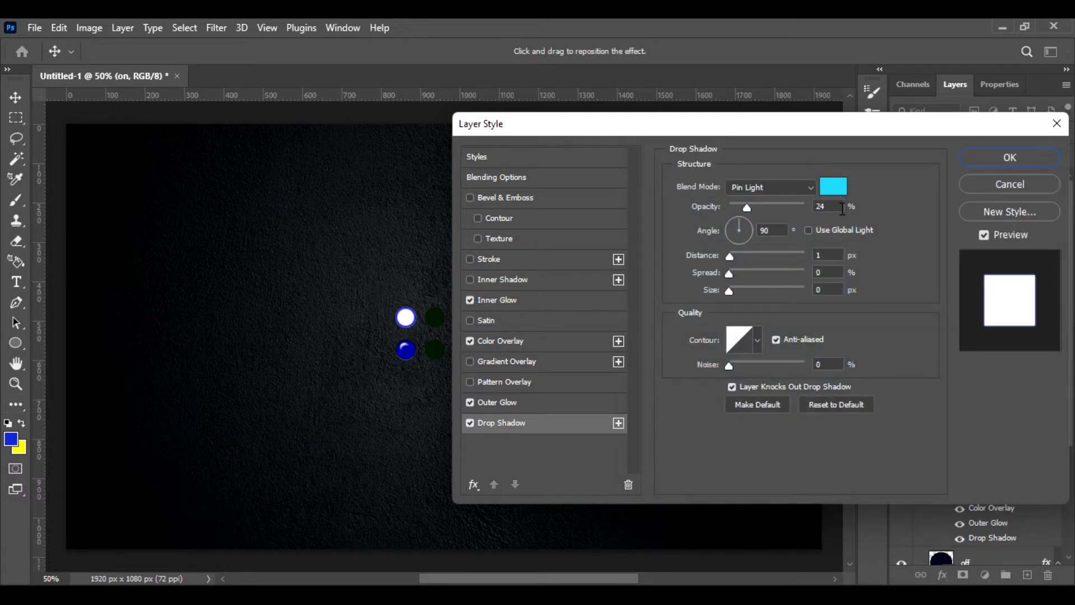
Step: Set the drop shadow's opacity to 75% and its angle to 120° using global light
double_click(822, 207)
text(75)
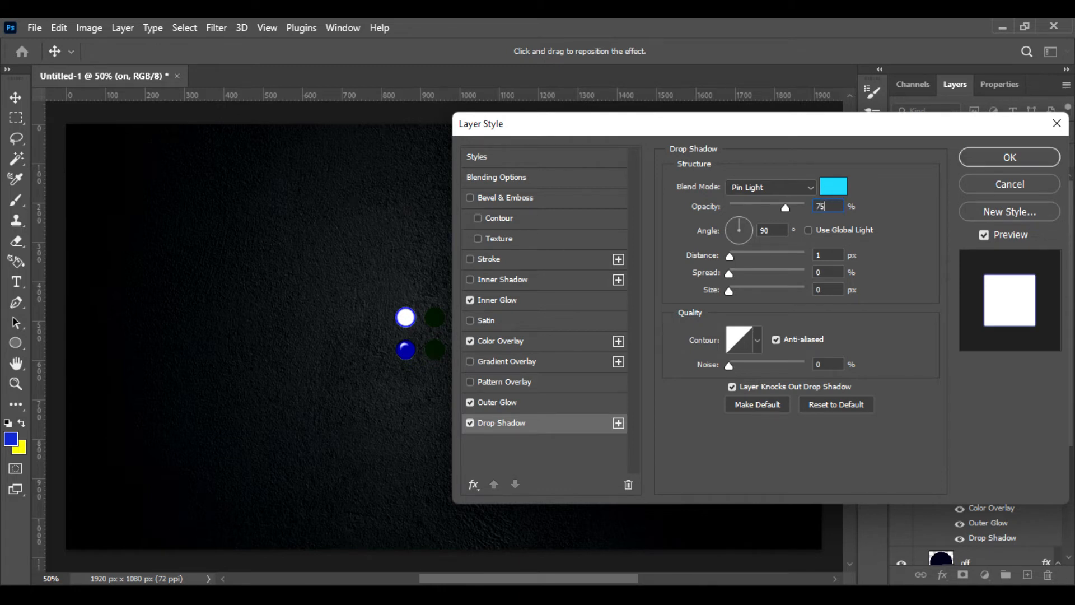
click(808, 231)
double_click(771, 231)
text(120)
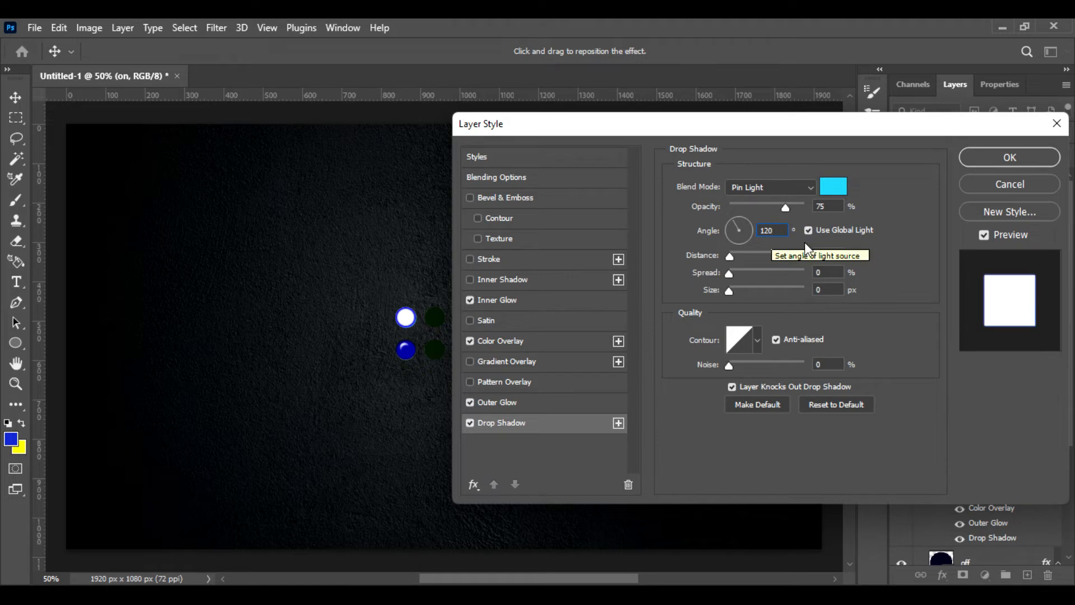
Step: Set the drop shadow's distance to 0 px and size to 18 px, and increase its spread slightly
double_click(830, 255)
text(0)
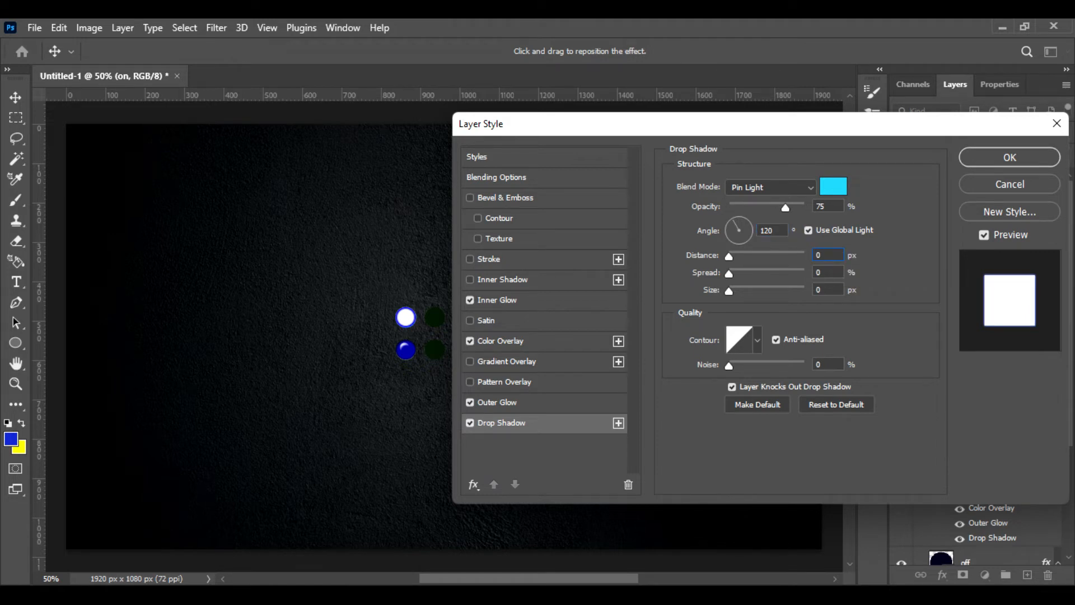
text(18)
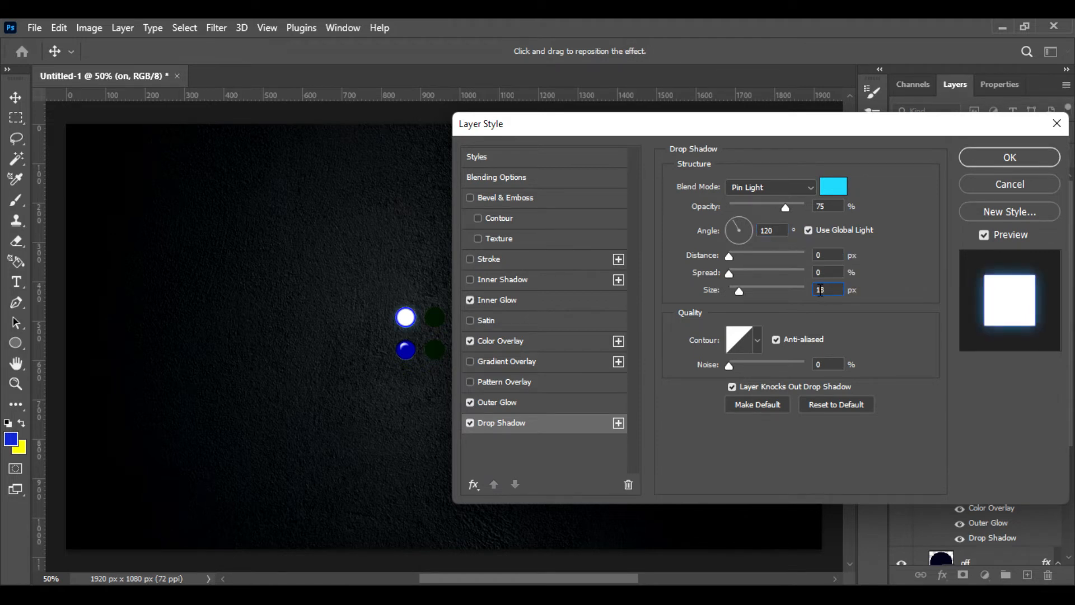
drag(728, 275, 738, 276)
Step: Set the inner glow's range to 68% and jitter to 1%, and apply the layer style
click(550, 302)
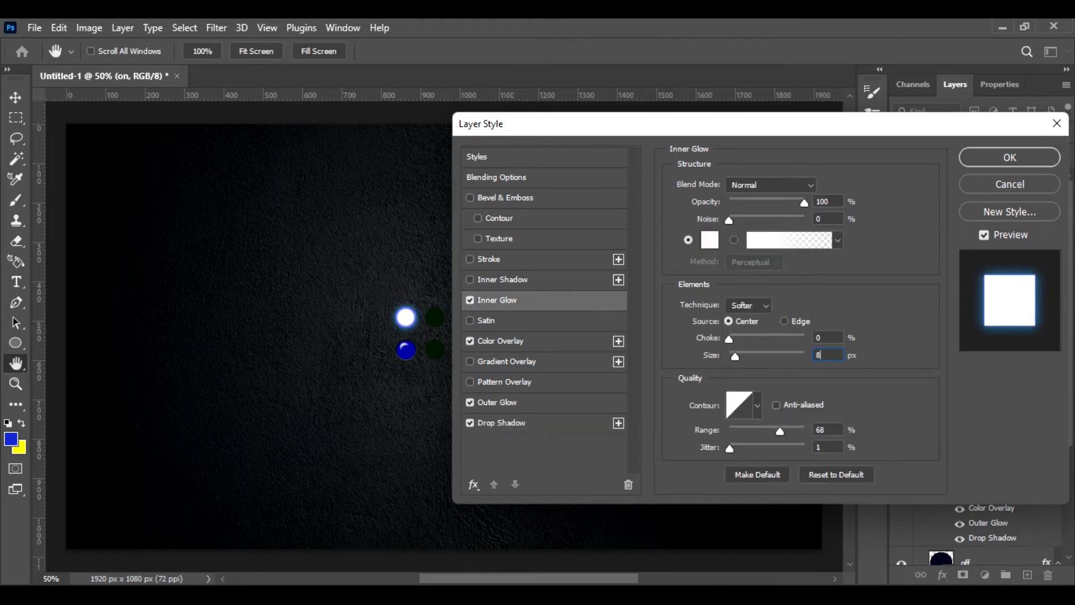
click(1017, 155)
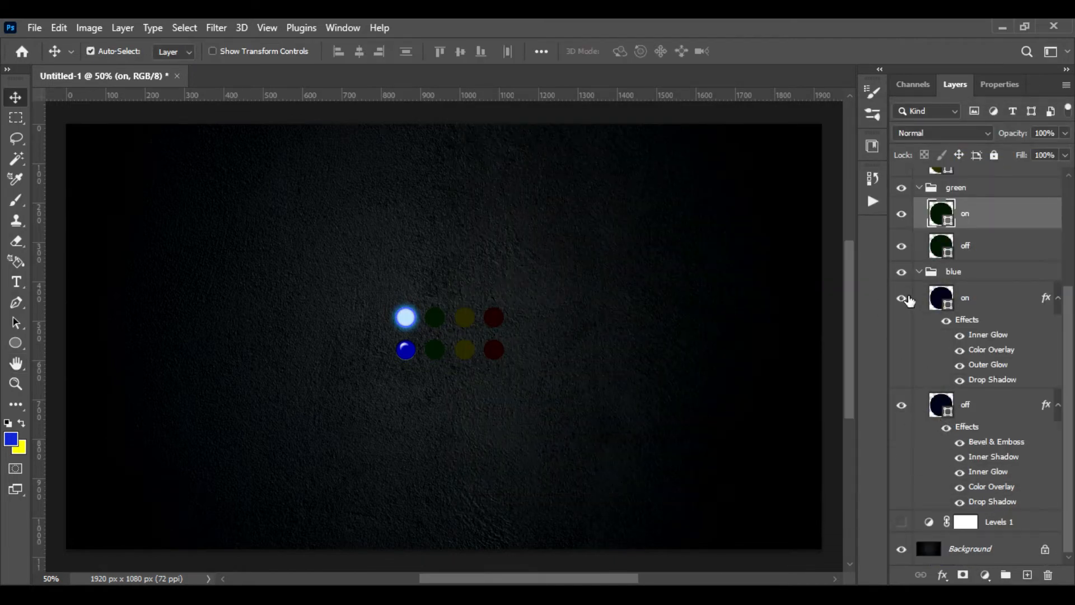
Step: Compare the blue on and off lights with and without their layer effects
click(946, 320)
click(946, 321)
click(946, 427)
click(946, 427)
Step: Copy the layer style of the blue group's off layer and paste it onto the green group's off layer
click(976, 401)
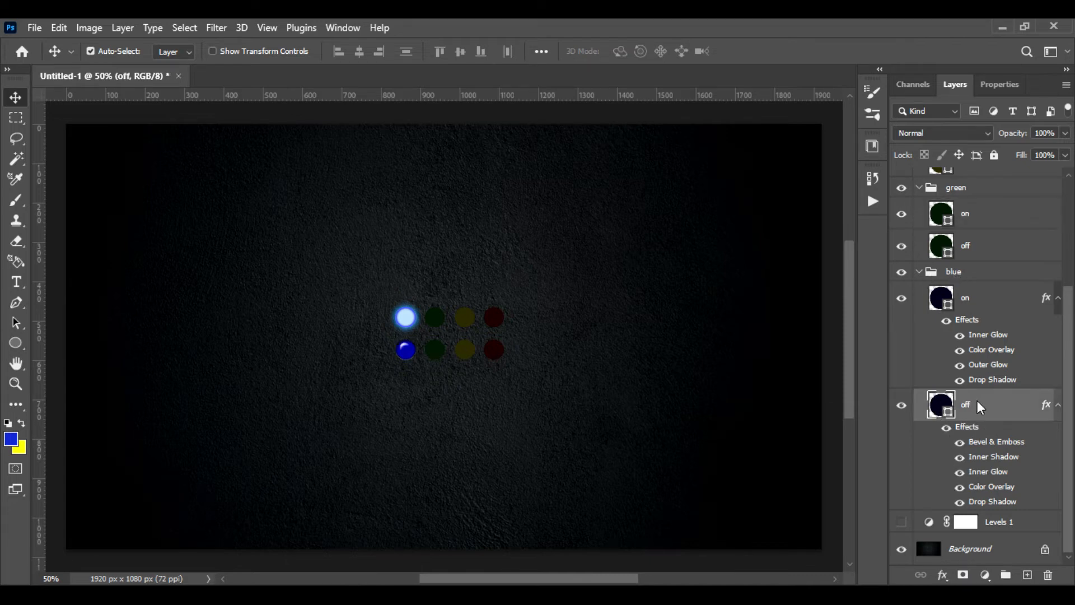
right_click(976, 401)
click(809, 297)
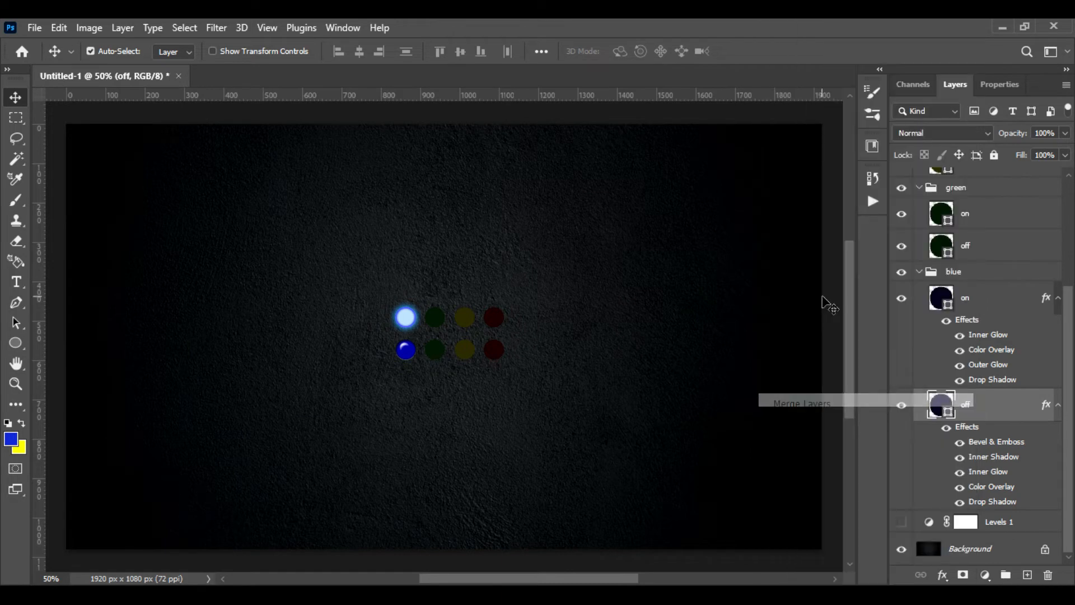
click(984, 247)
right_click(983, 245)
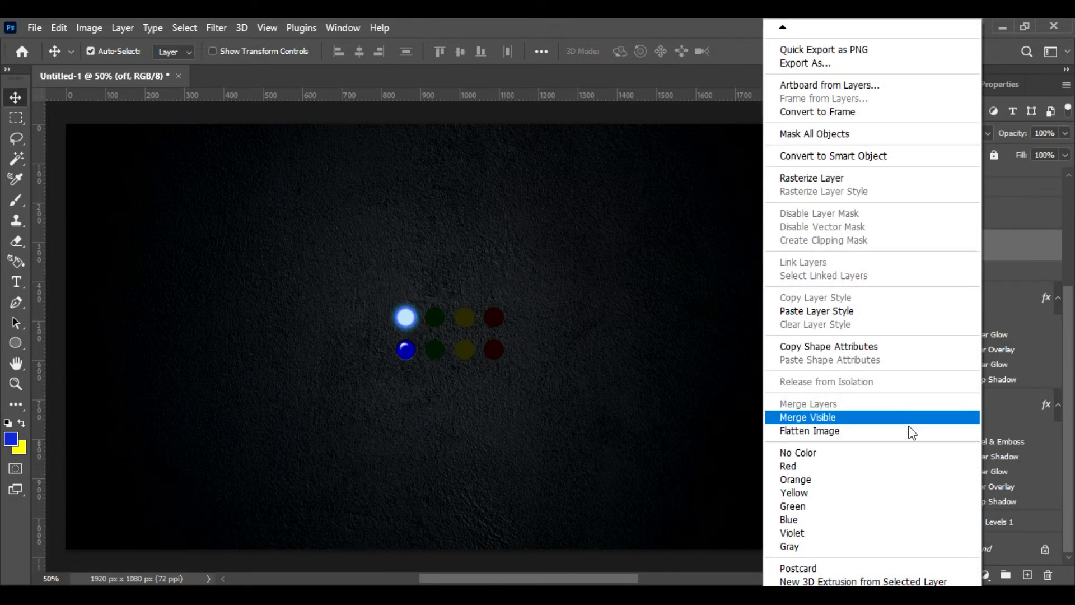
click(859, 312)
Step: Paste the copied layer style onto the yellow group's off layer
scroll(926, 279, up, 2)
scroll(927, 279, up, 2)
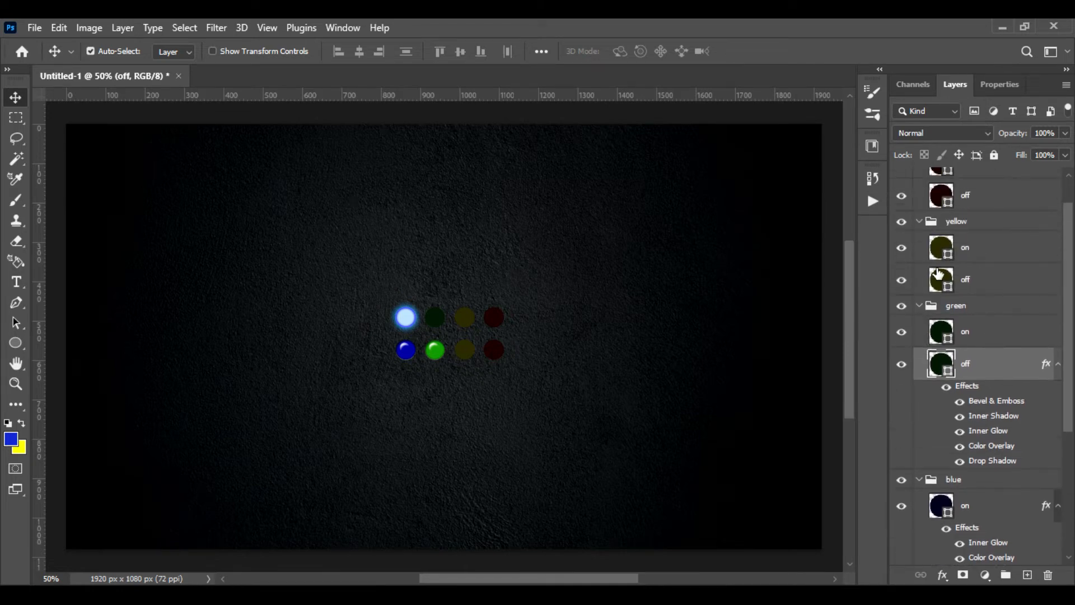
click(991, 286)
right_click(991, 287)
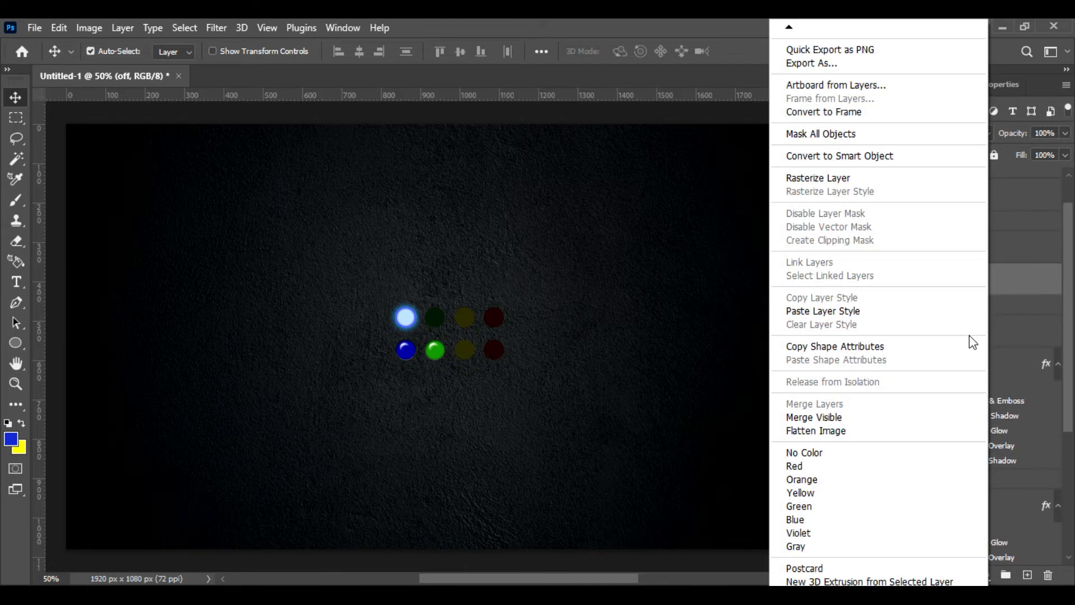
click(887, 312)
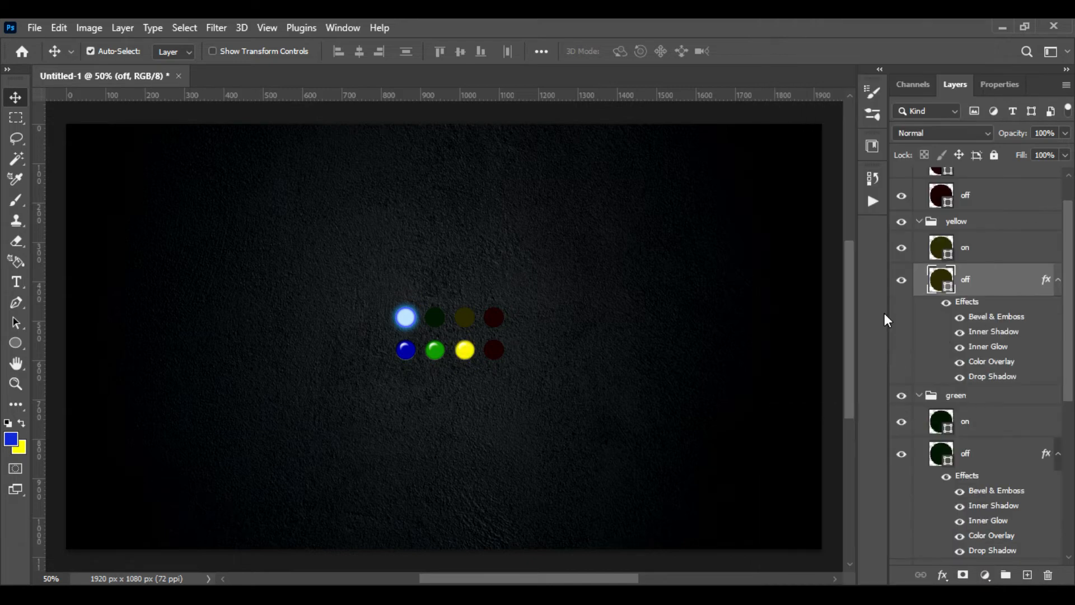
Step: Paste the copied layer style onto the red group's off layer
scroll(942, 296, up, 2)
click(970, 236)
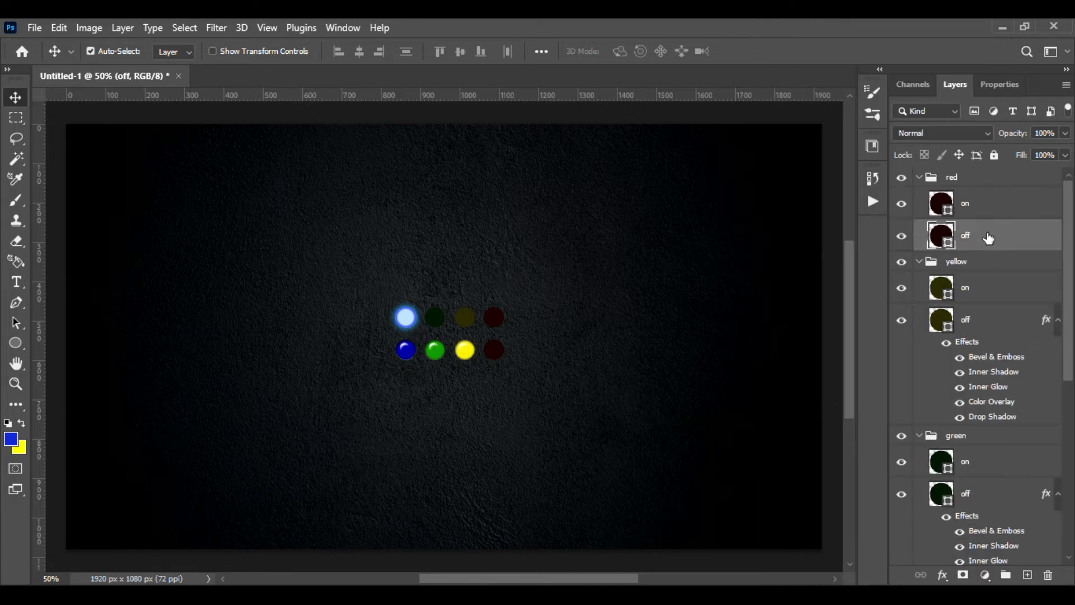
right_click(980, 238)
click(827, 314)
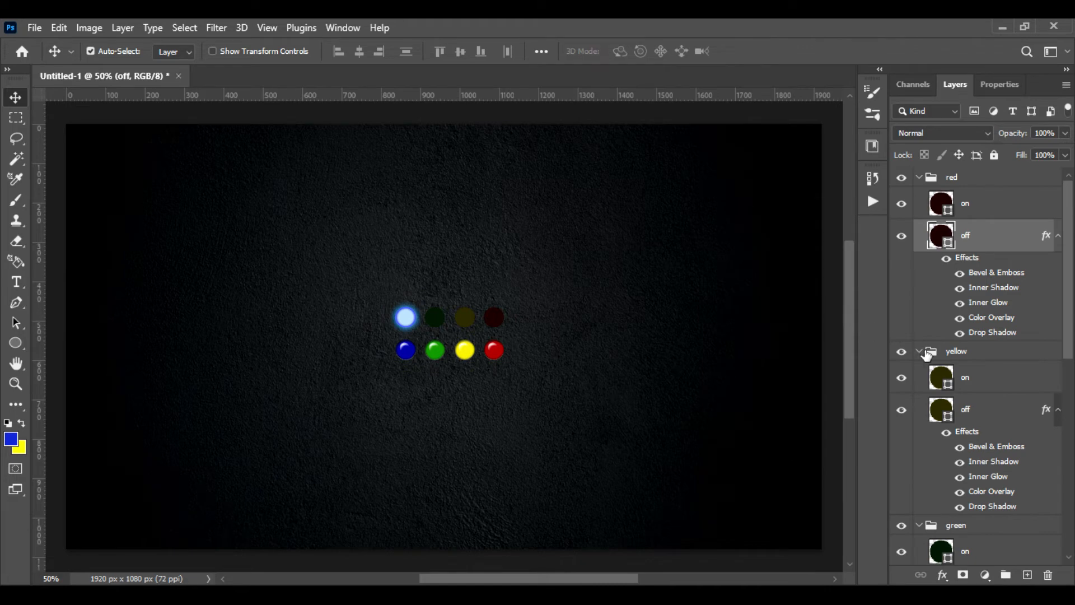
Step: Copy the layer style of the blue group's on layer and paste it onto the green group's on layer
scroll(952, 392, down, 3)
scroll(952, 428, down, 3)
scroll(952, 427, down, 3)
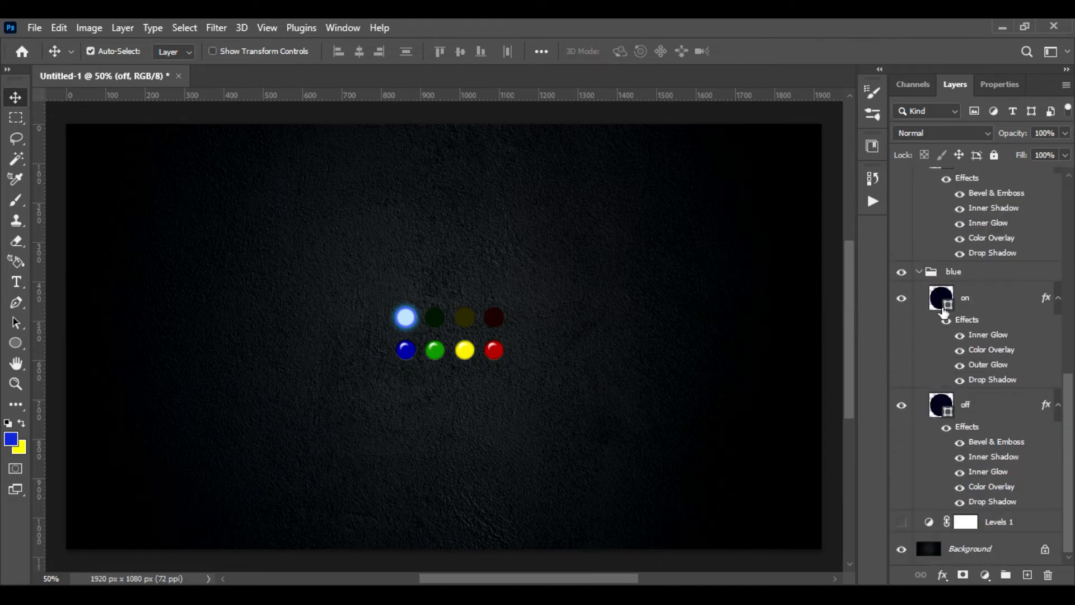
click(999, 298)
right_click(999, 298)
click(920, 302)
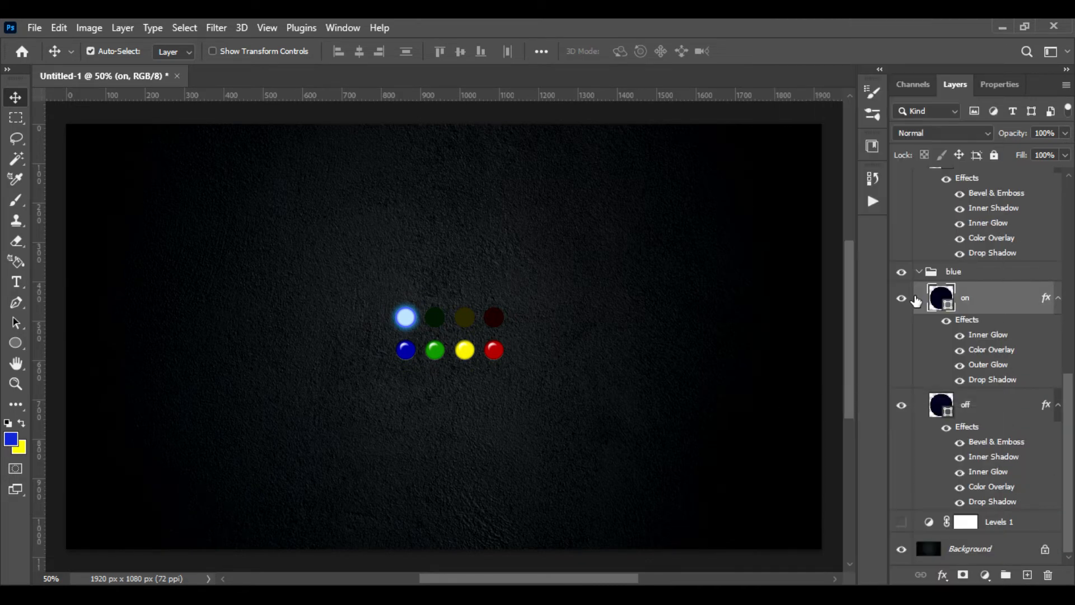
scroll(920, 285, up, 6)
click(986, 282)
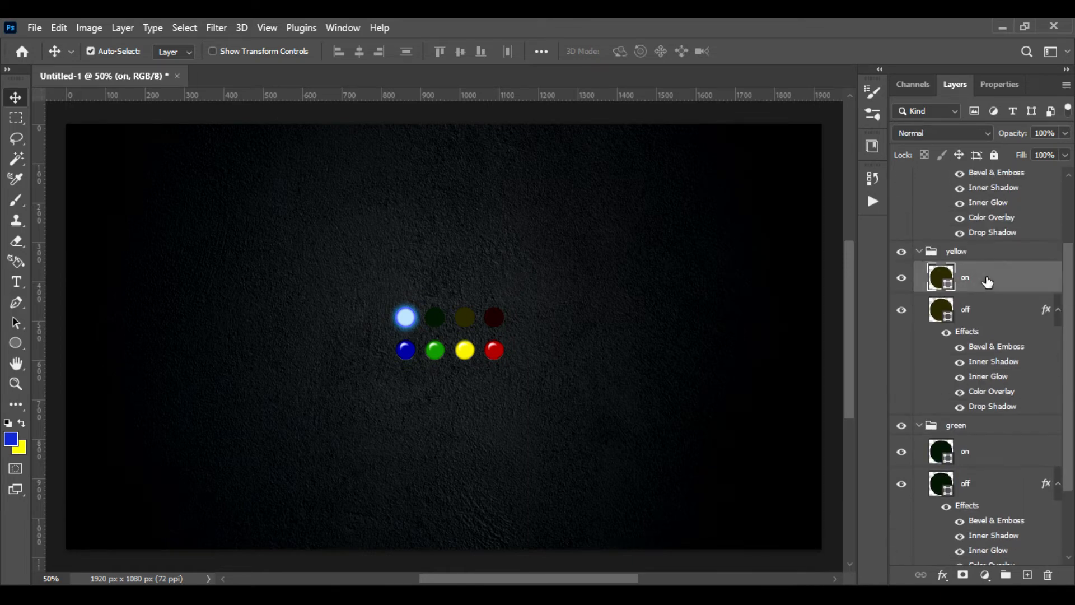
scroll(996, 392, down, 1)
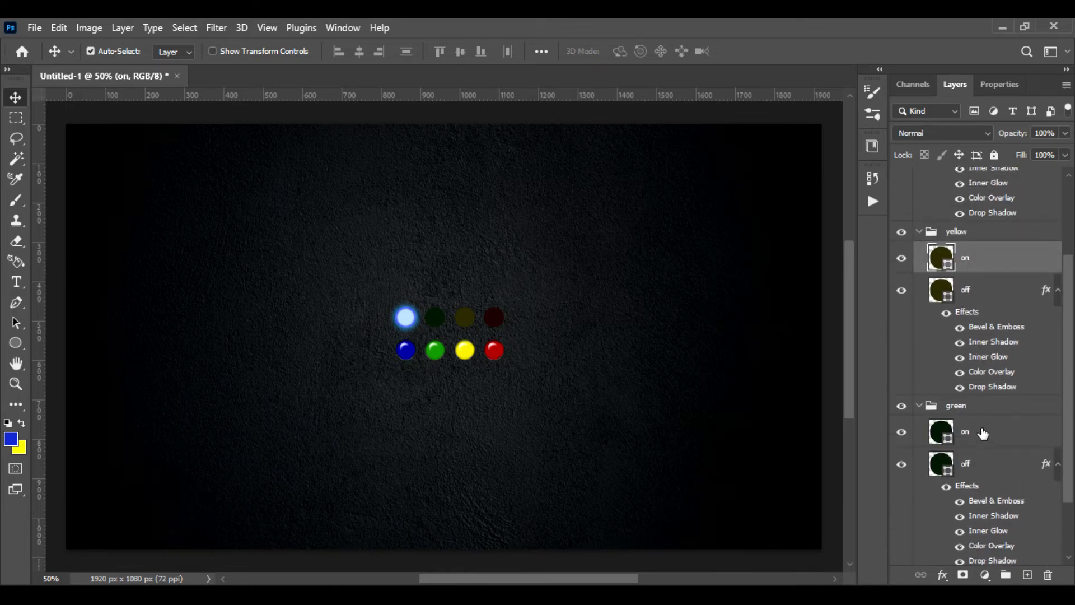
right_click(981, 436)
click(868, 312)
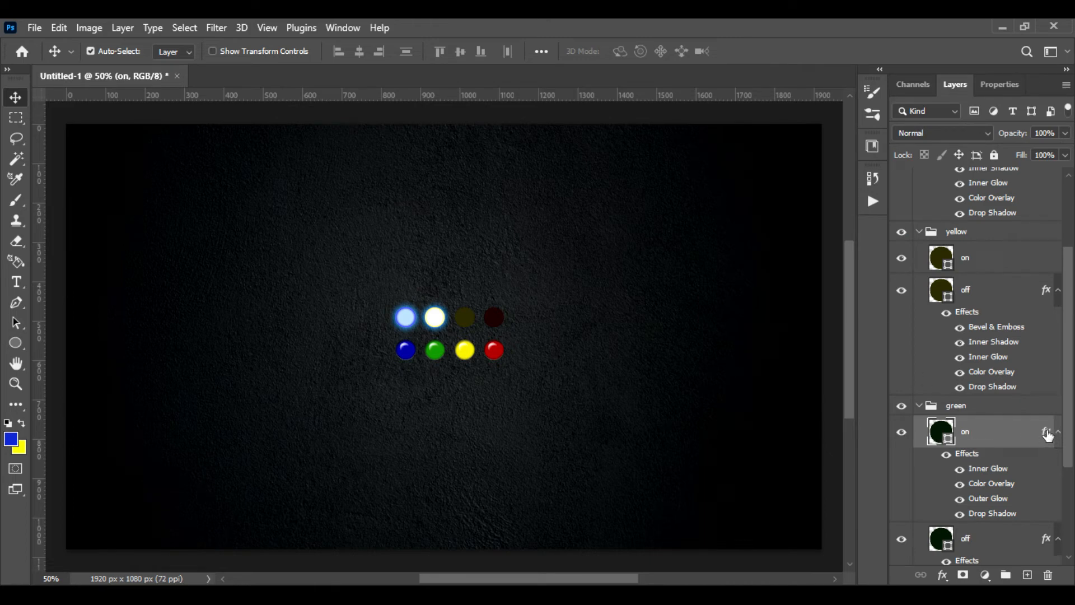
Step: Change the inner glow color of the green group's on layer to green 2dfc7b
double_click(1031, 453)
drag(675, 136, 737, 96)
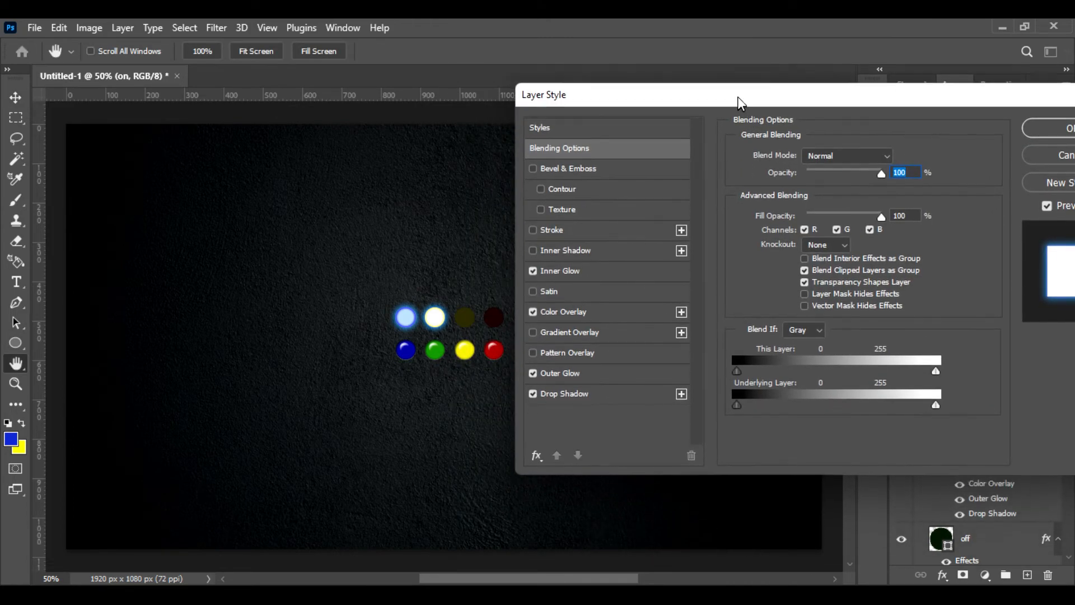
click(563, 270)
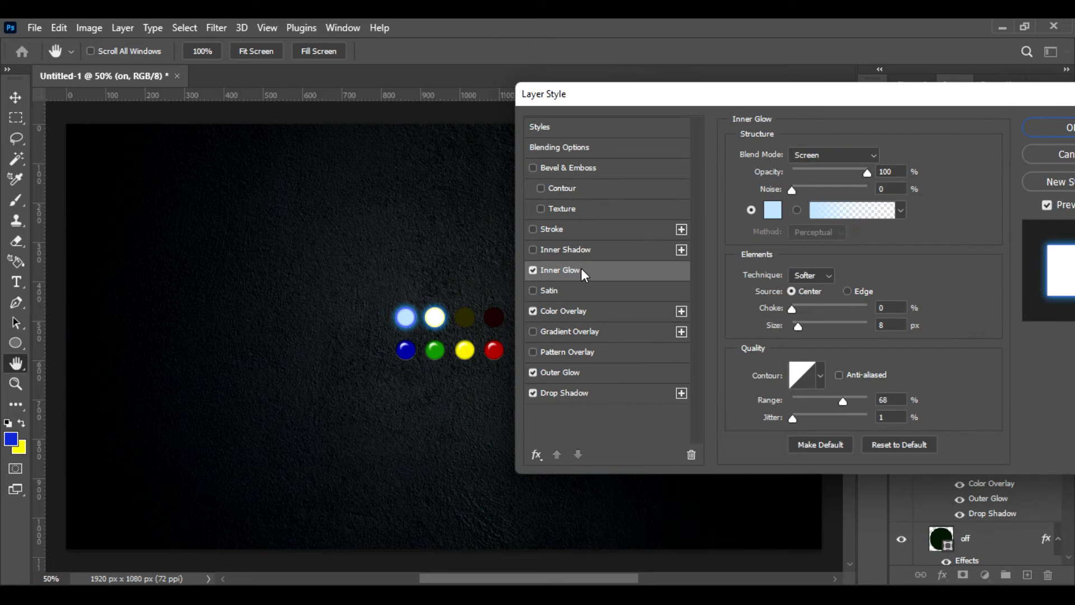
click(781, 210)
click(876, 315)
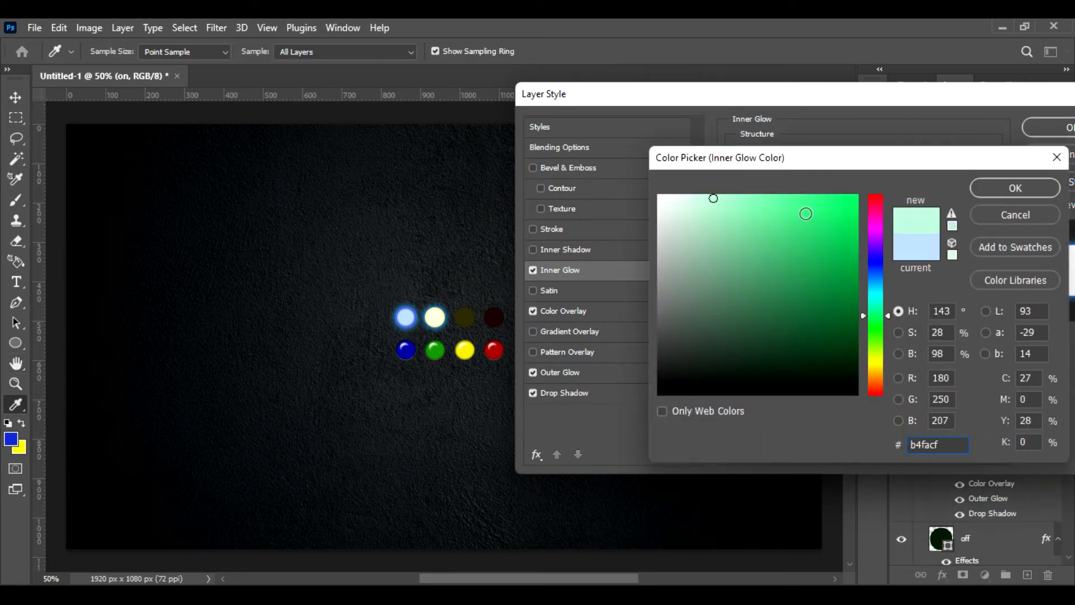
click(822, 197)
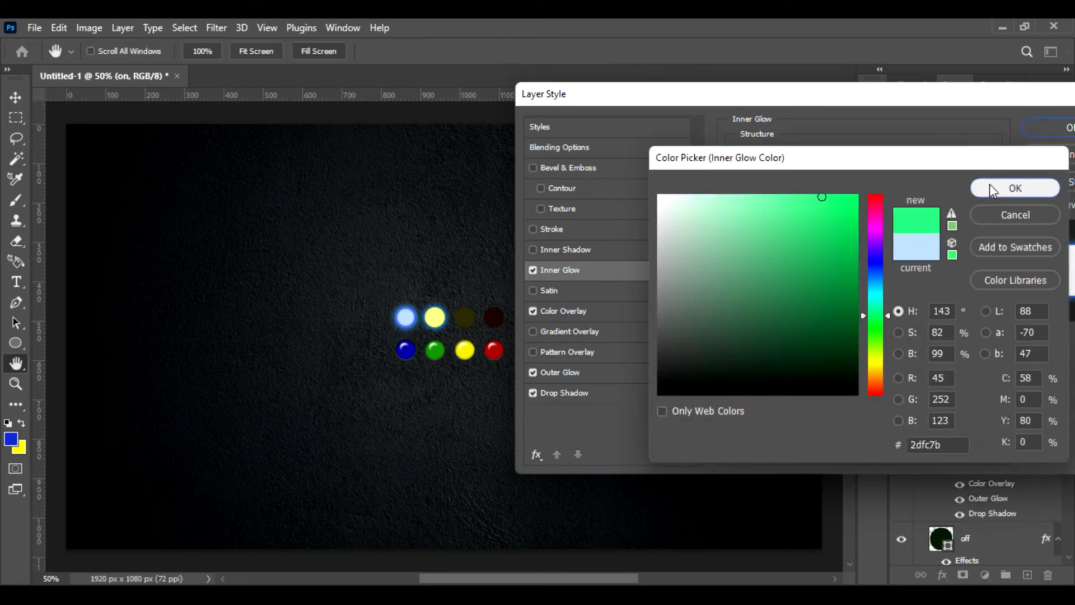
click(990, 189)
Step: Change the outer glow color of the green on light to green 3dff5d
click(620, 313)
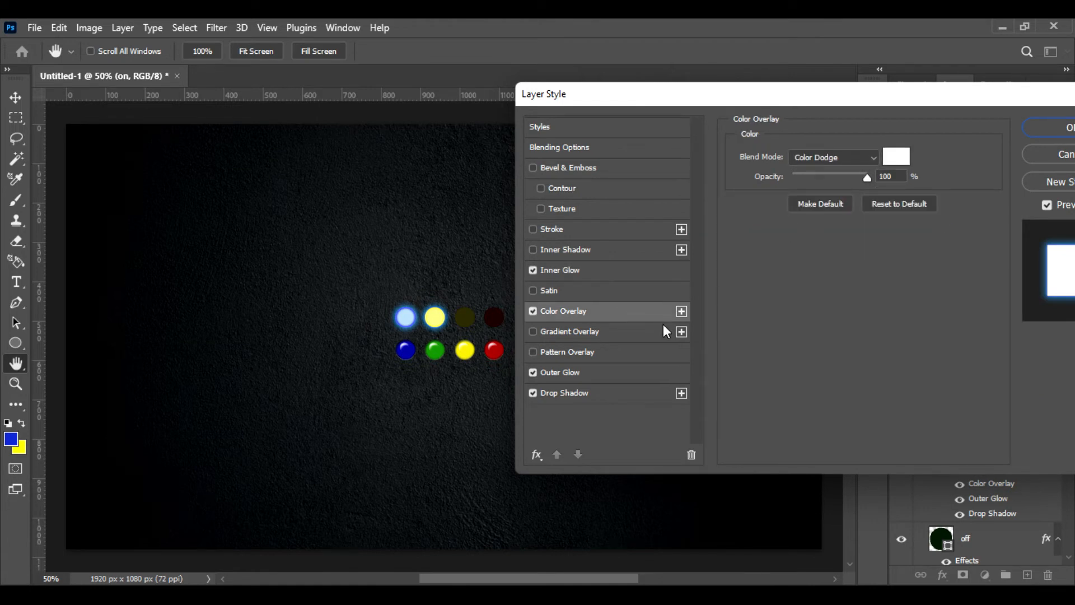
click(631, 375)
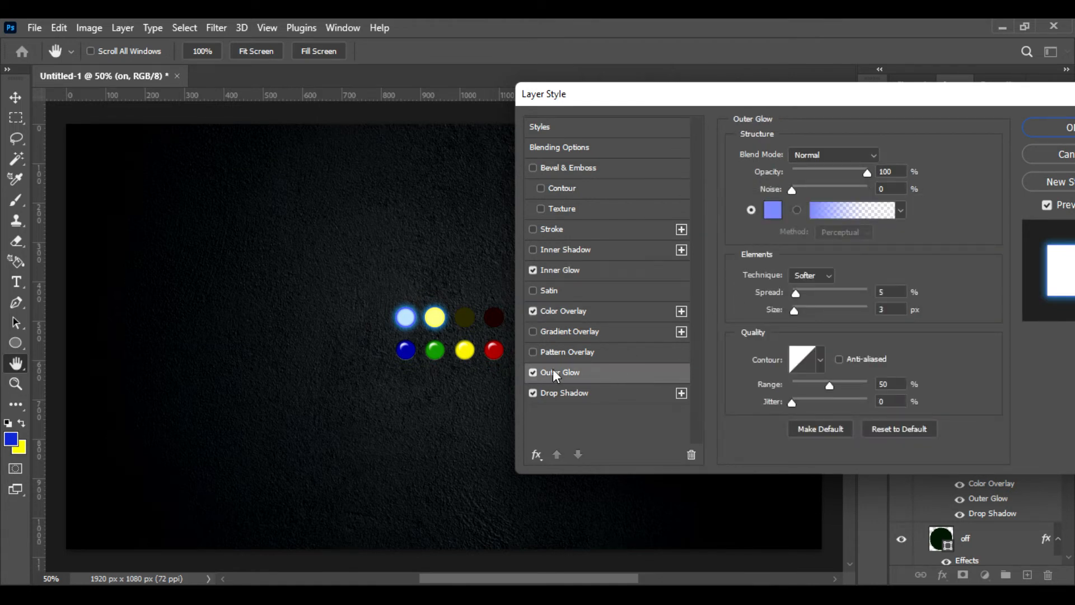
click(773, 210)
click(875, 323)
click(810, 195)
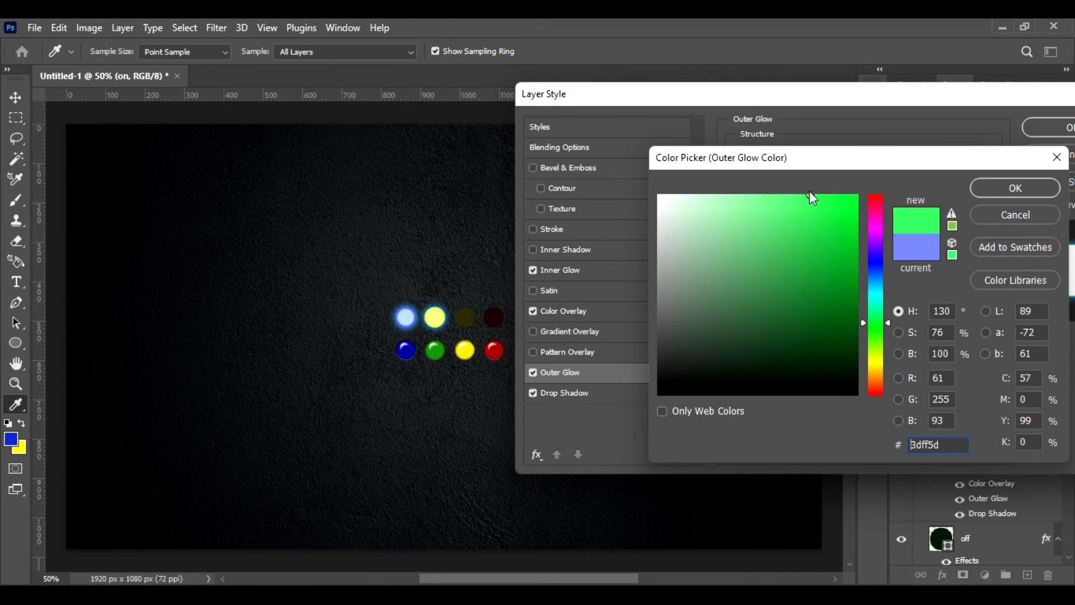
click(997, 189)
Step: Change the drop shadow color of the green on light to green 2afe4d
click(616, 391)
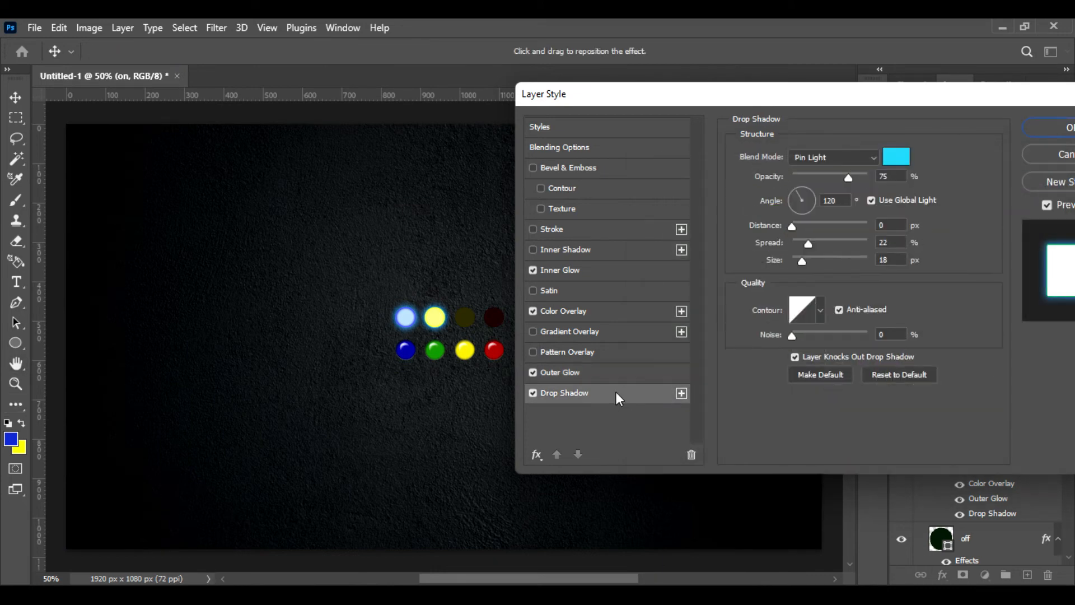
click(895, 159)
click(877, 323)
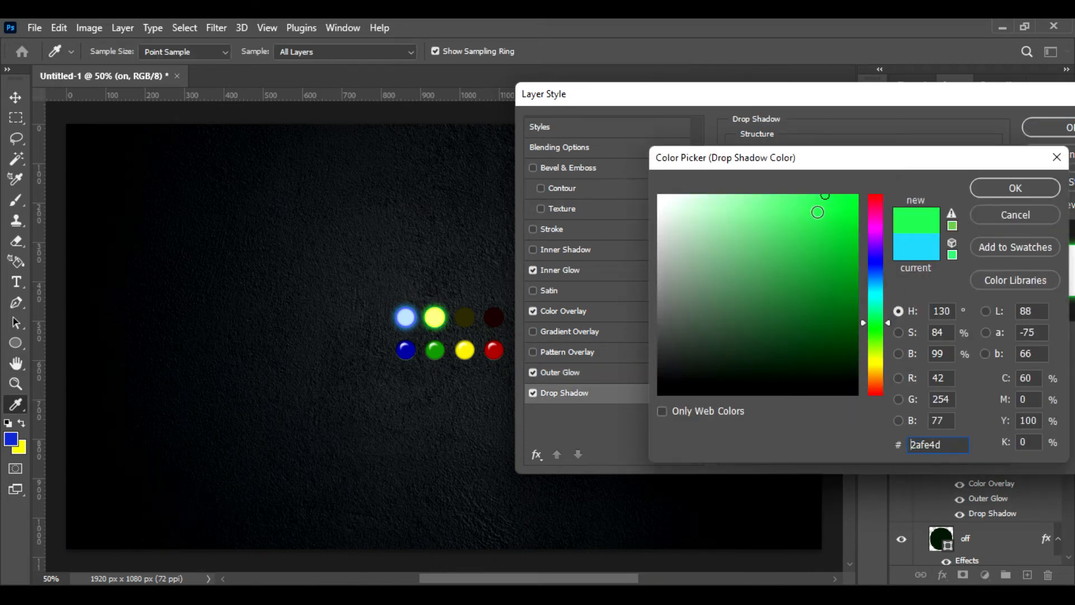
click(986, 189)
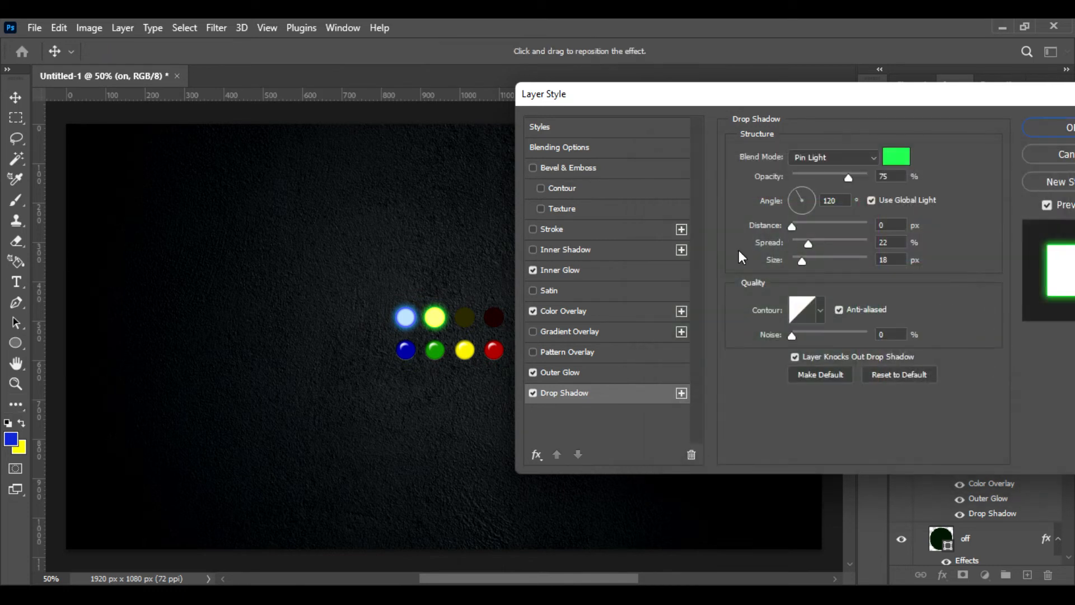
Step: Set the green on light's color overlay opacity to 96% and apply the layer style
click(583, 311)
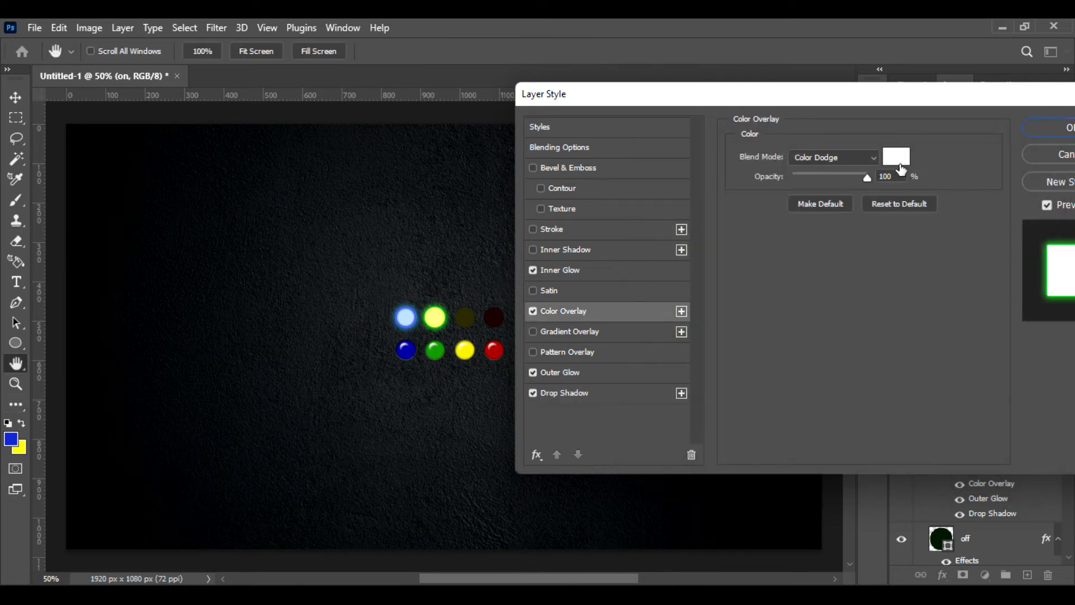
drag(871, 183, 865, 179)
drag(865, 179, 865, 178)
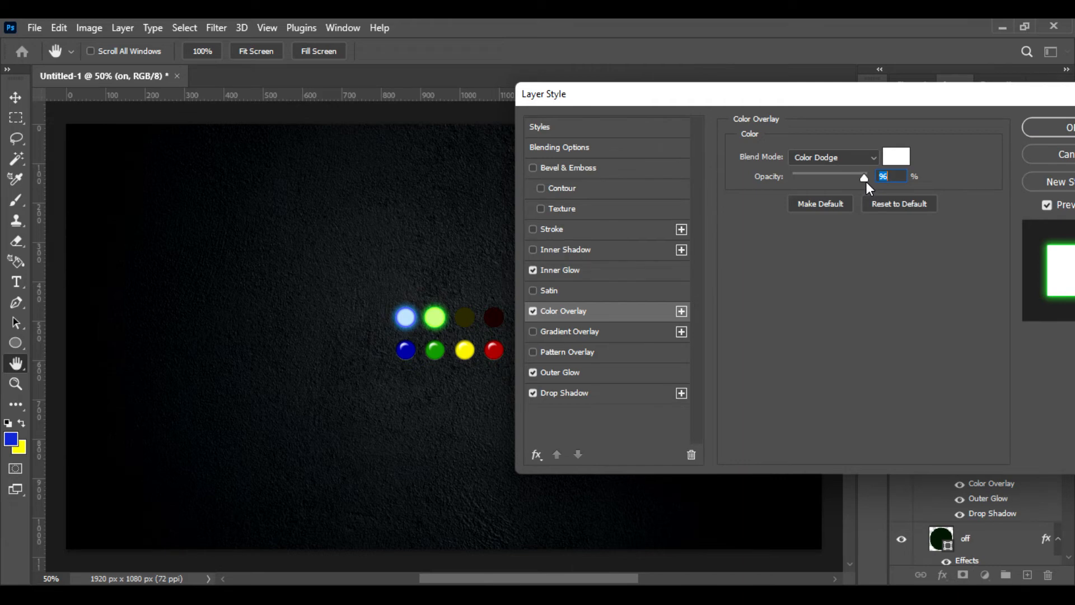
click(1053, 128)
Step: Collapse the green layer group in the layer list
scroll(1001, 489, down, 3)
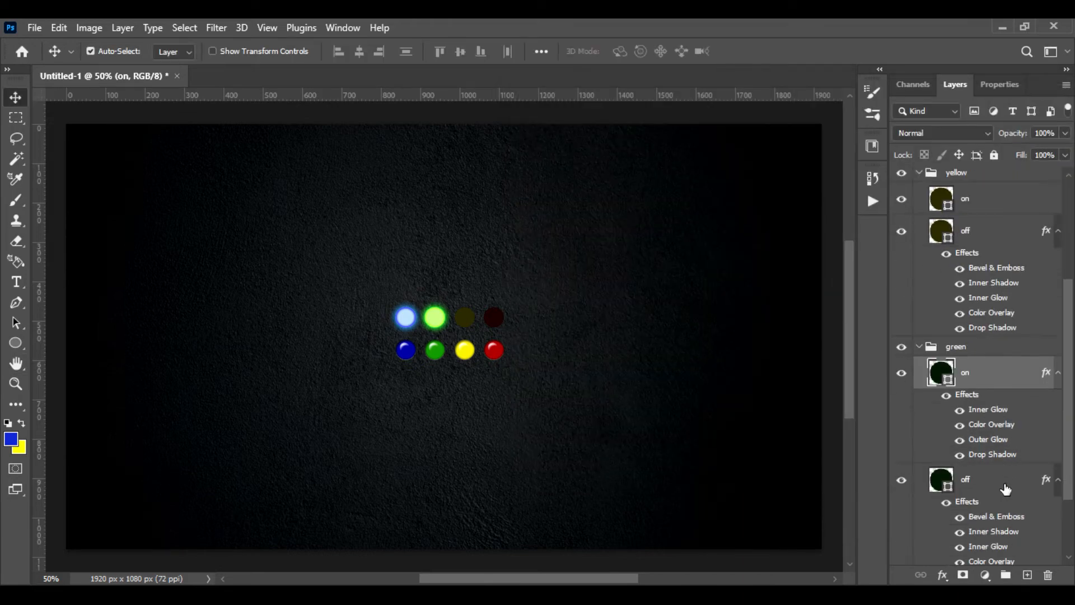
scroll(1002, 489, down, 3)
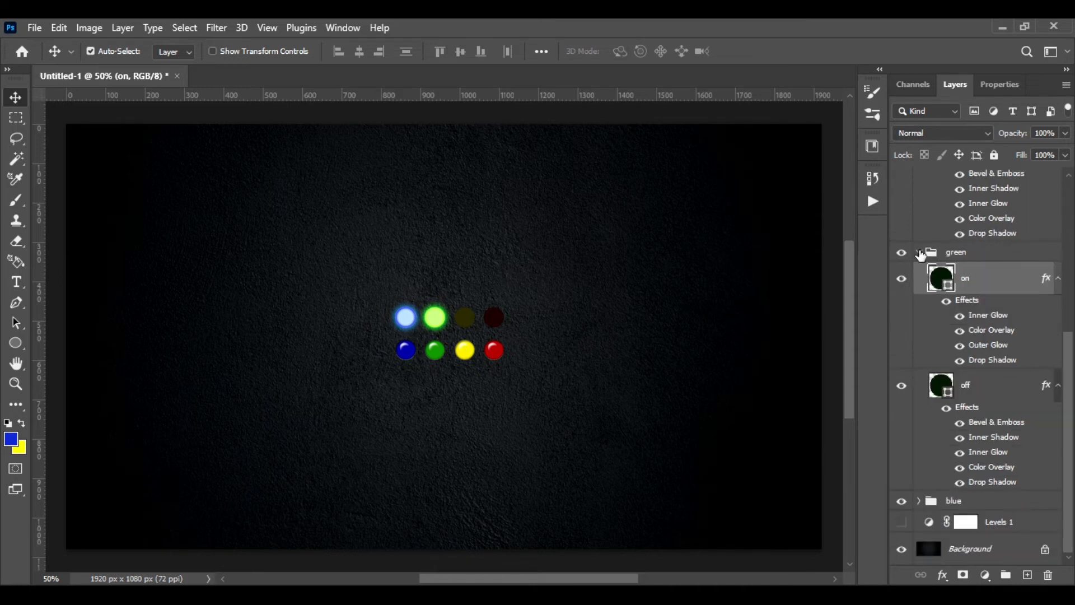
click(921, 250)
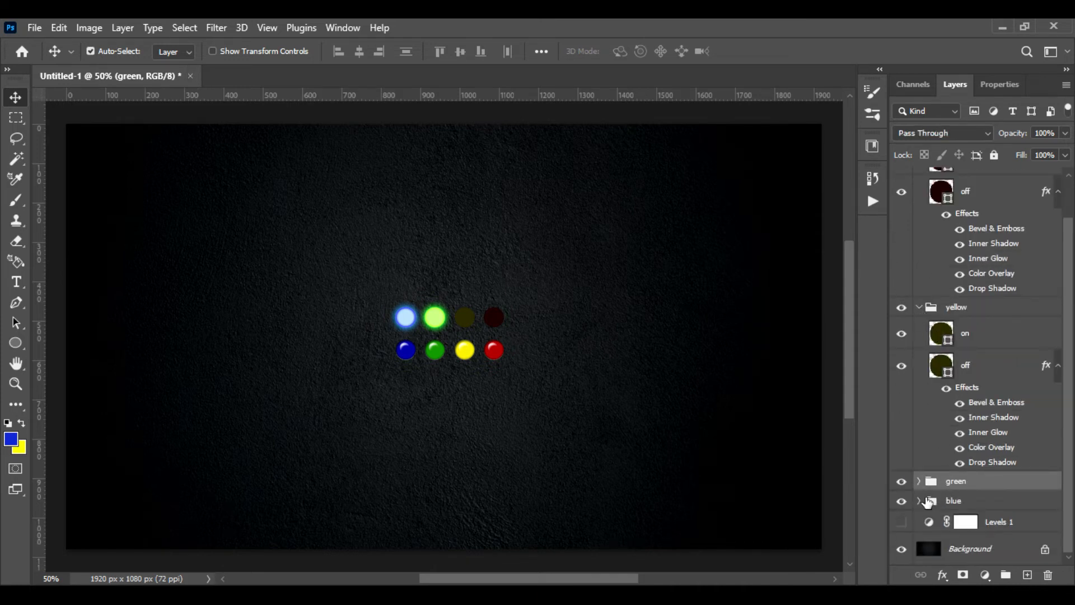
Step: Reopen the layer style of the blue group's on layer and set its color overlay opacity to 94%
click(919, 502)
scroll(921, 499, down, 1)
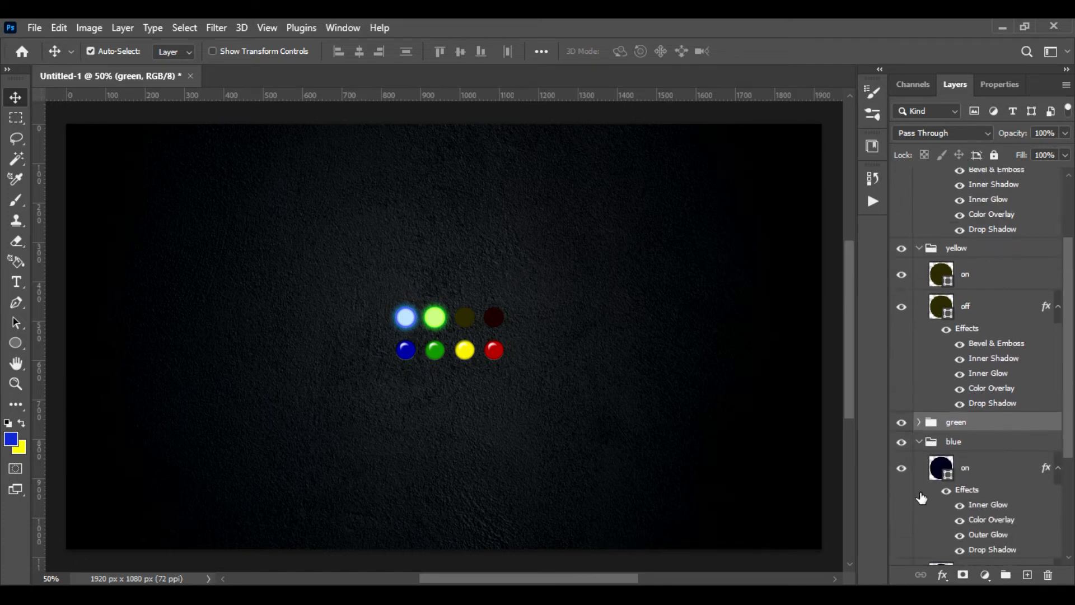
scroll(961, 459, down, 1)
click(976, 391)
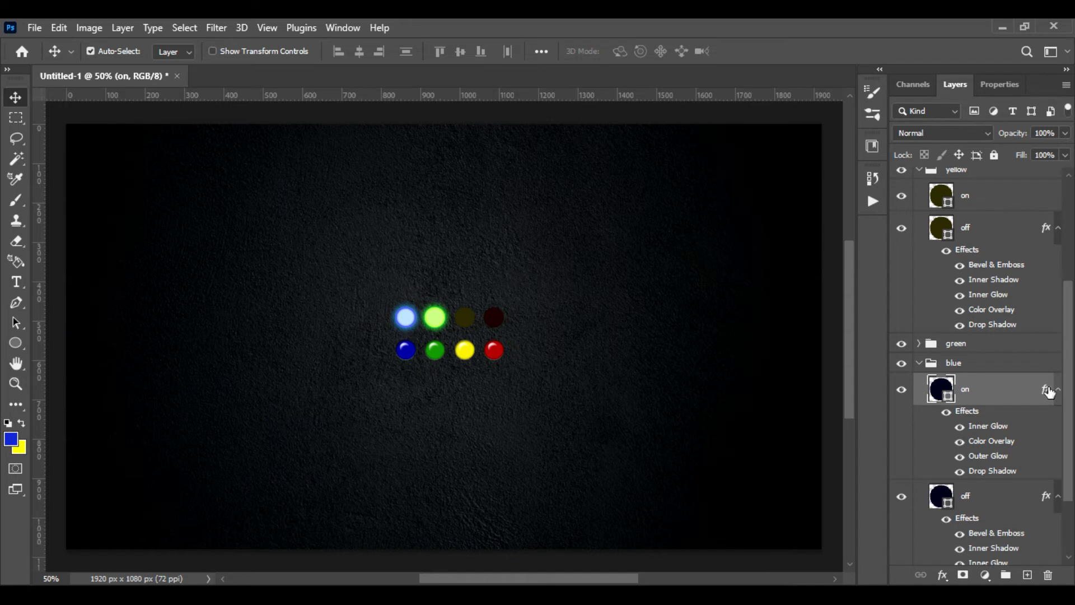
double_click(1049, 392)
click(537, 308)
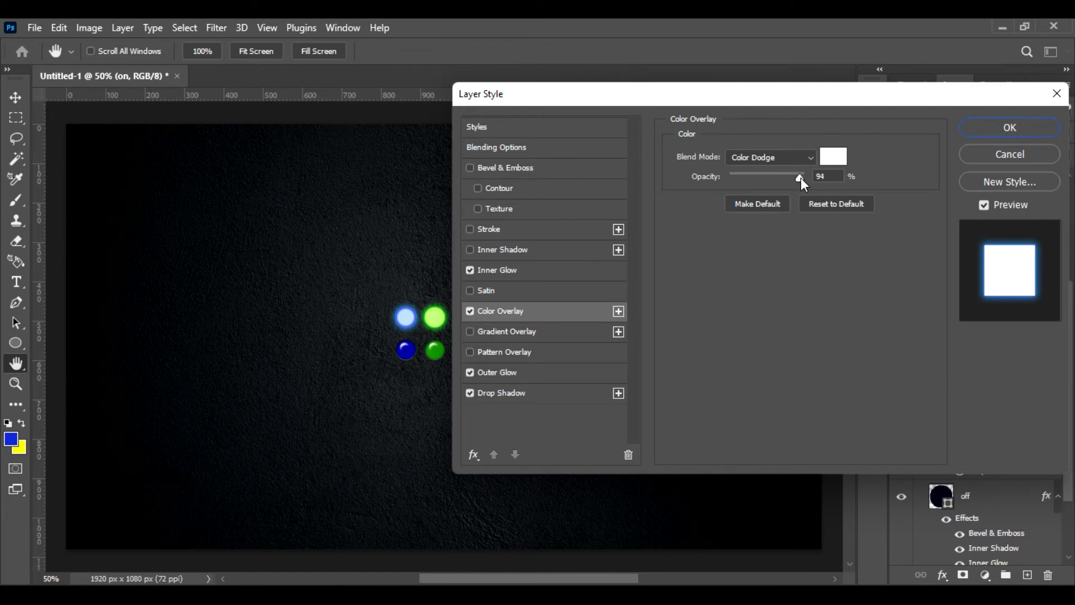
Step: Change the blue on light's outer glow color to light blue 7aafff
click(563, 273)
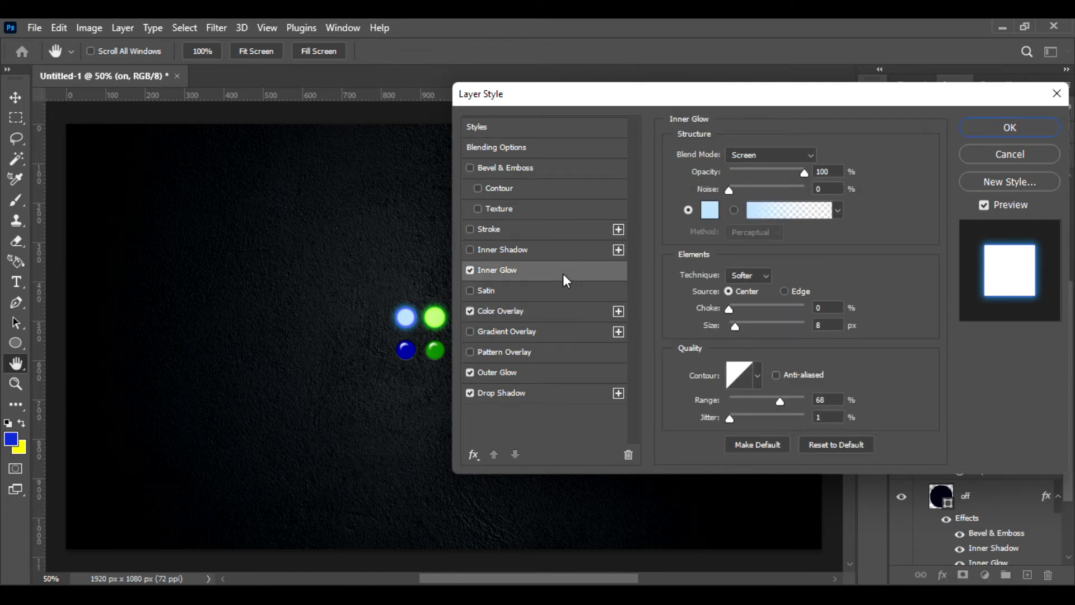
click(554, 378)
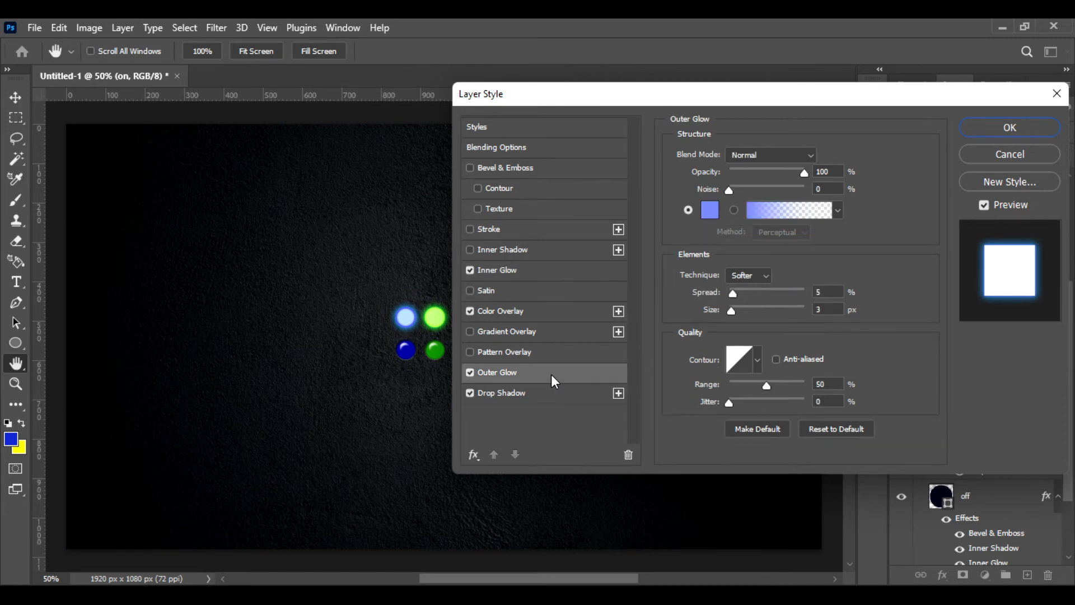
click(710, 210)
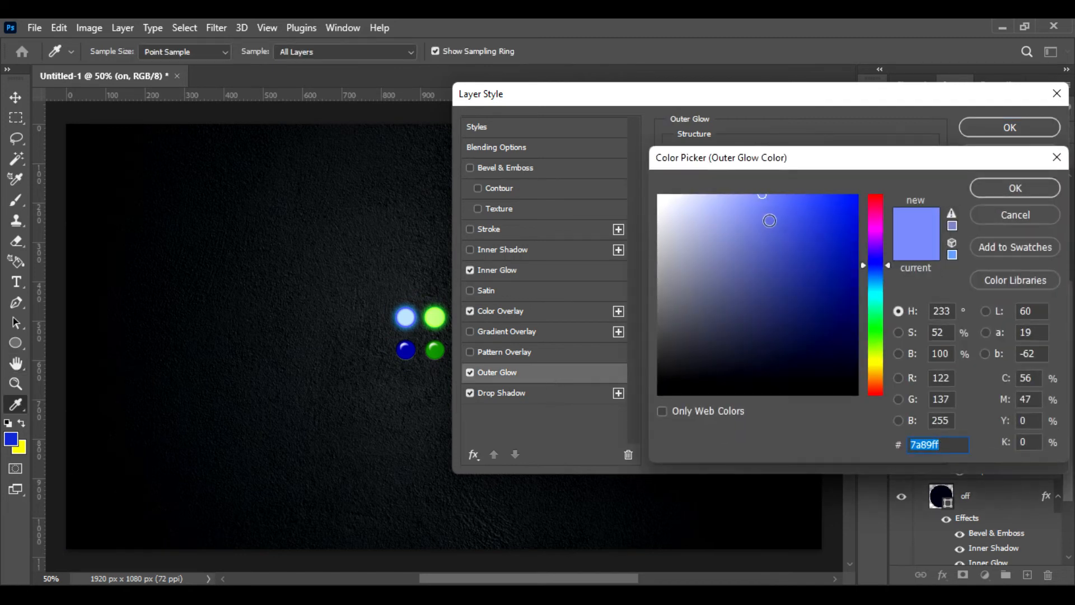
click(876, 274)
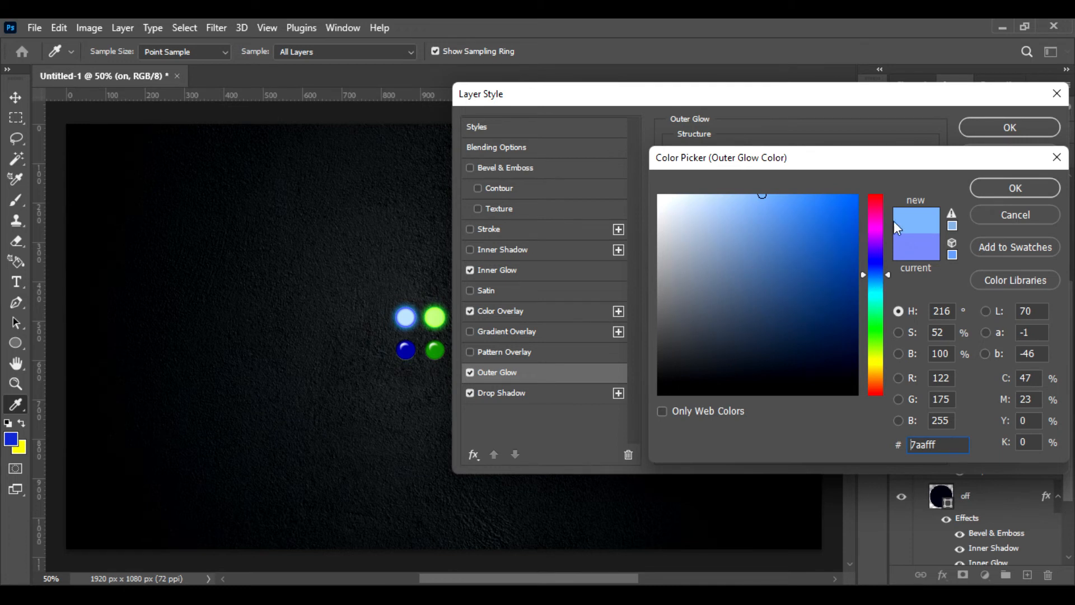
click(999, 193)
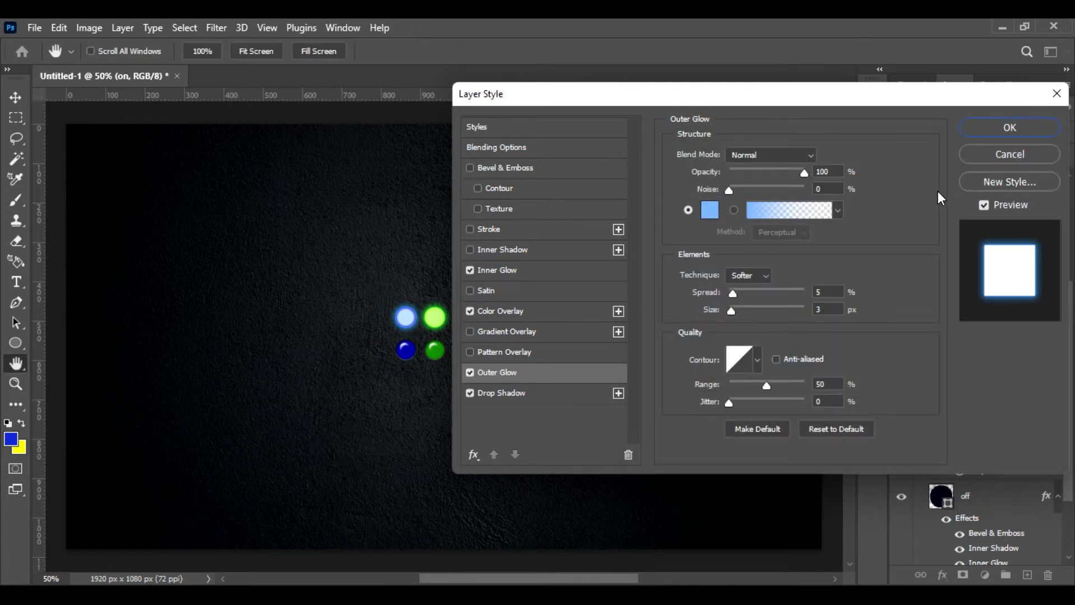
Step: Set the blue on light's drop shadow opacity to 95% and size to 24 px, and apply the layer style
click(542, 394)
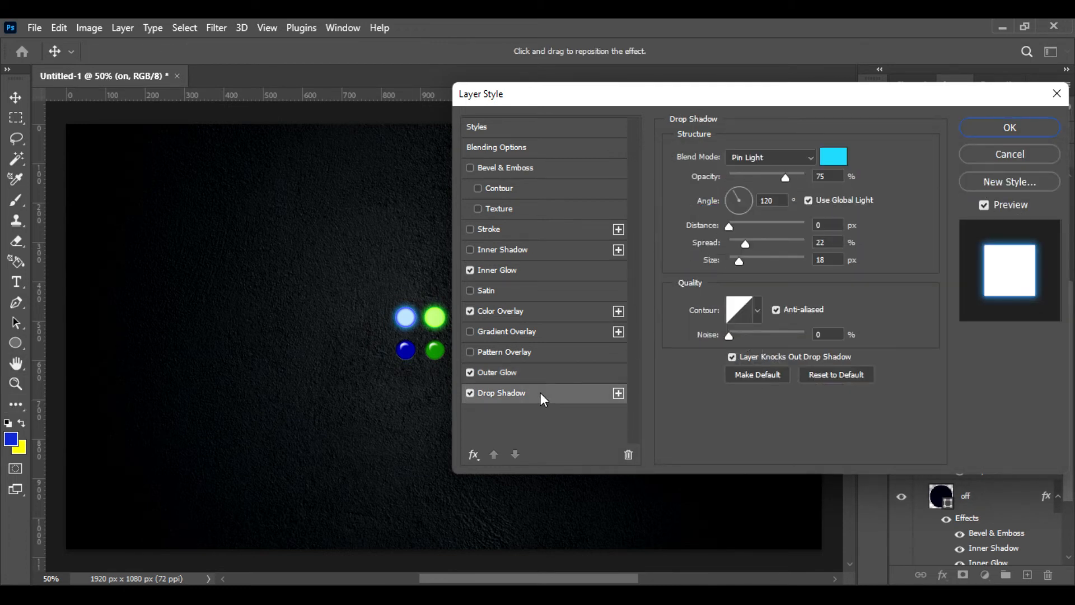
click(802, 177)
drag(745, 244, 742, 260)
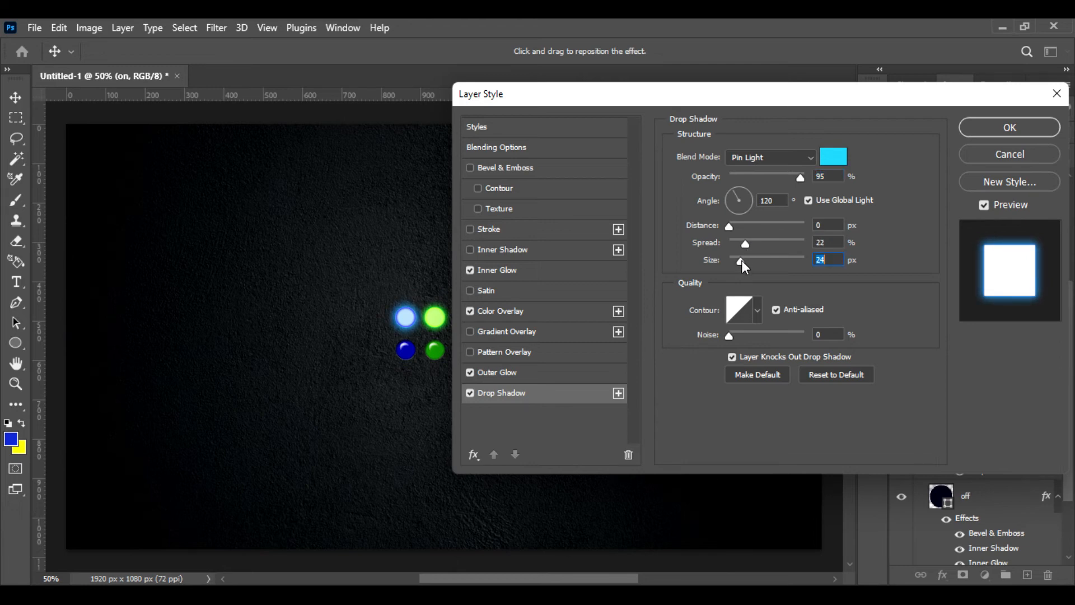
click(1010, 128)
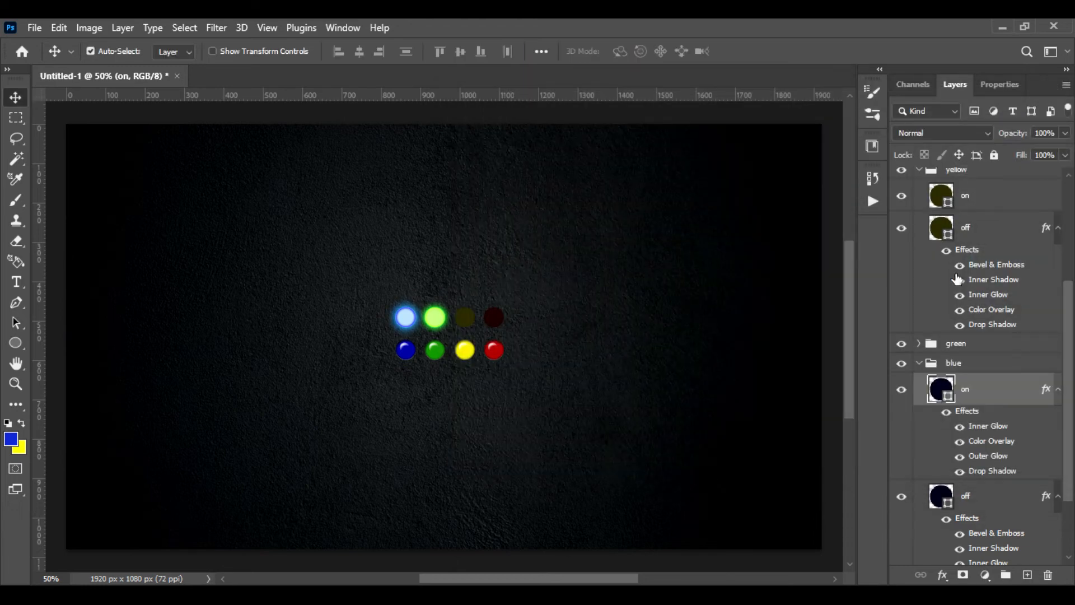
Step: Copy the layer style of the blue group's on layer and paste it onto the yellow group's on layer
right_click(1010, 389)
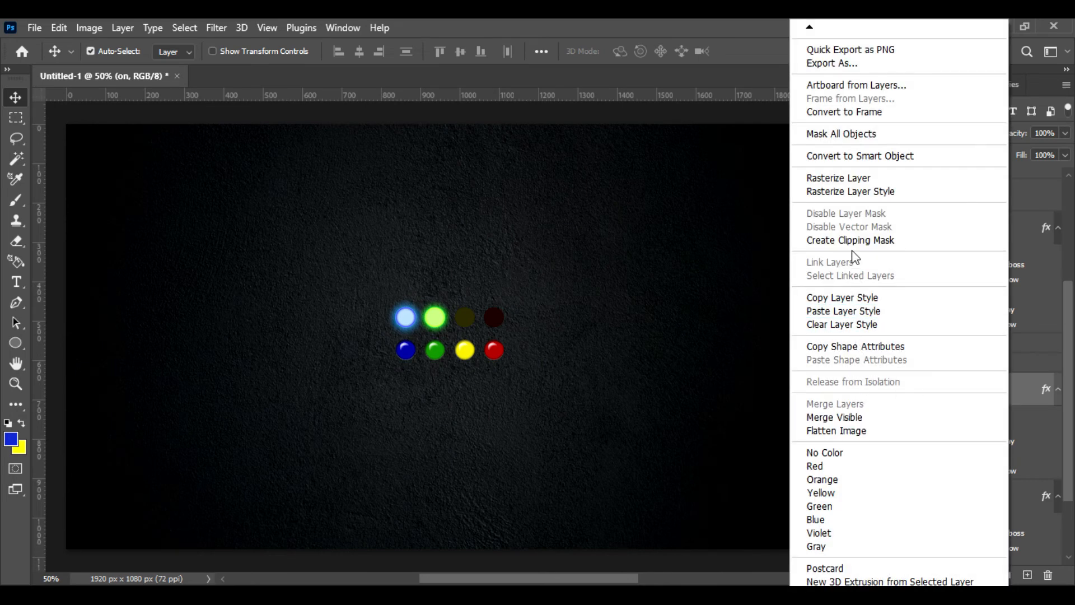
click(869, 297)
scroll(977, 213, up, 1)
right_click(997, 215)
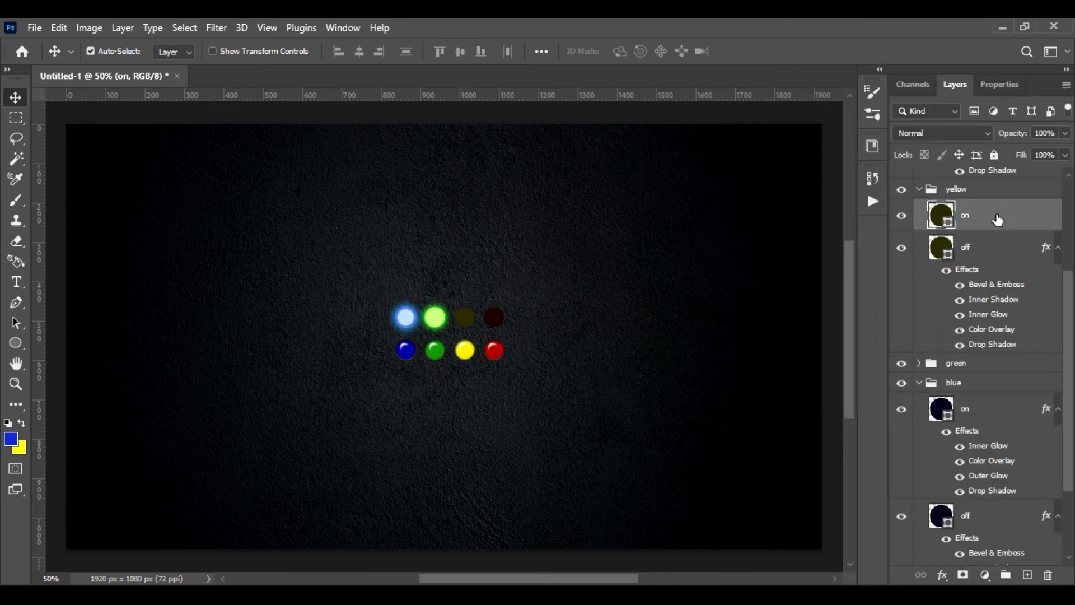
click(885, 305)
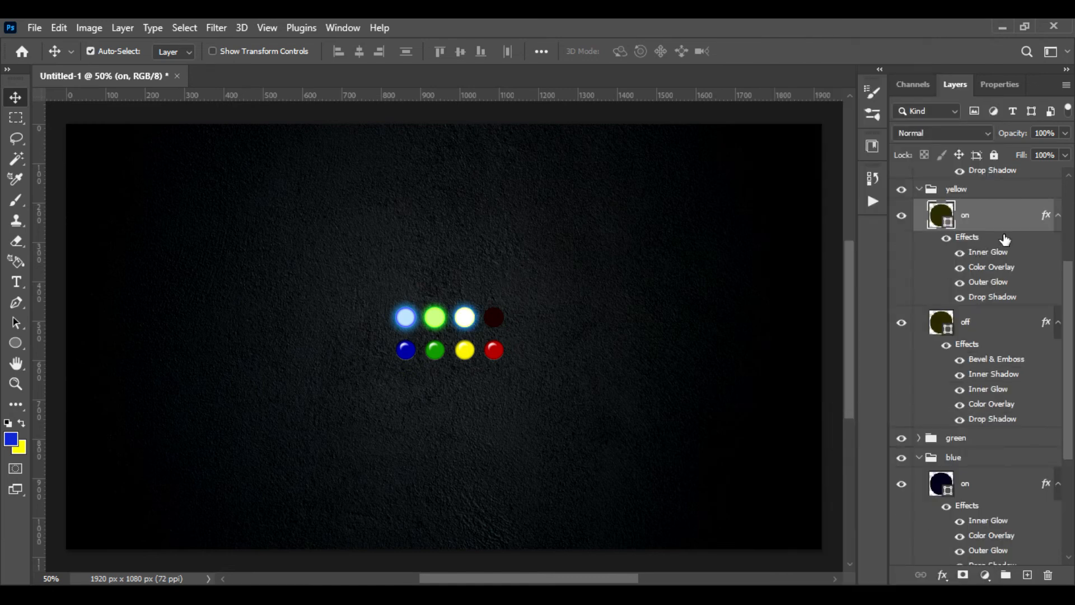
Step: Change the yellow on light's inner glow color to bright yellow ebff10
double_click(1018, 252)
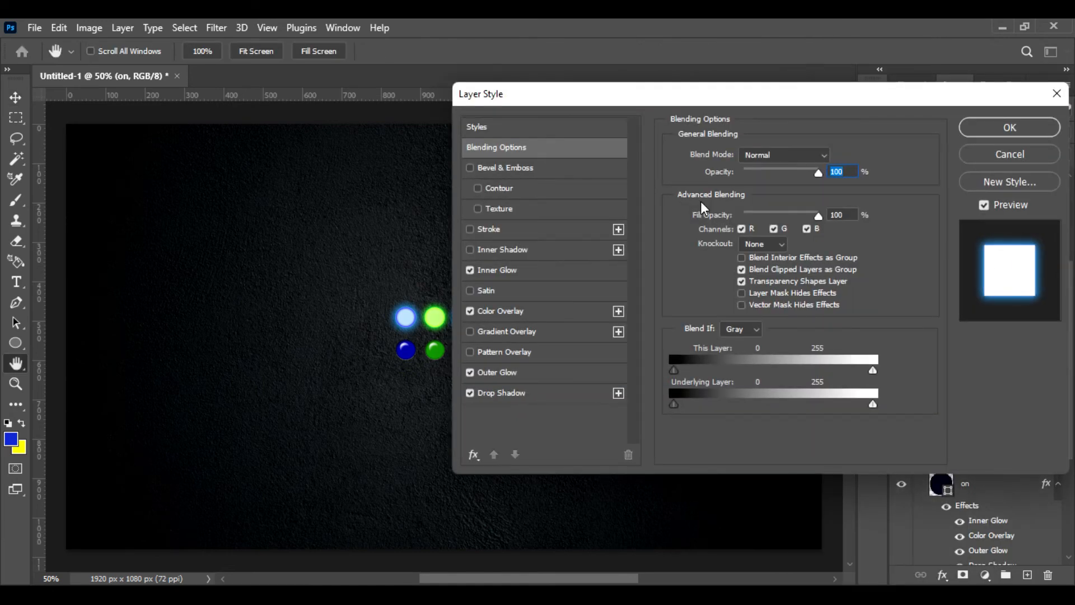
drag(623, 95, 718, 77)
click(637, 253)
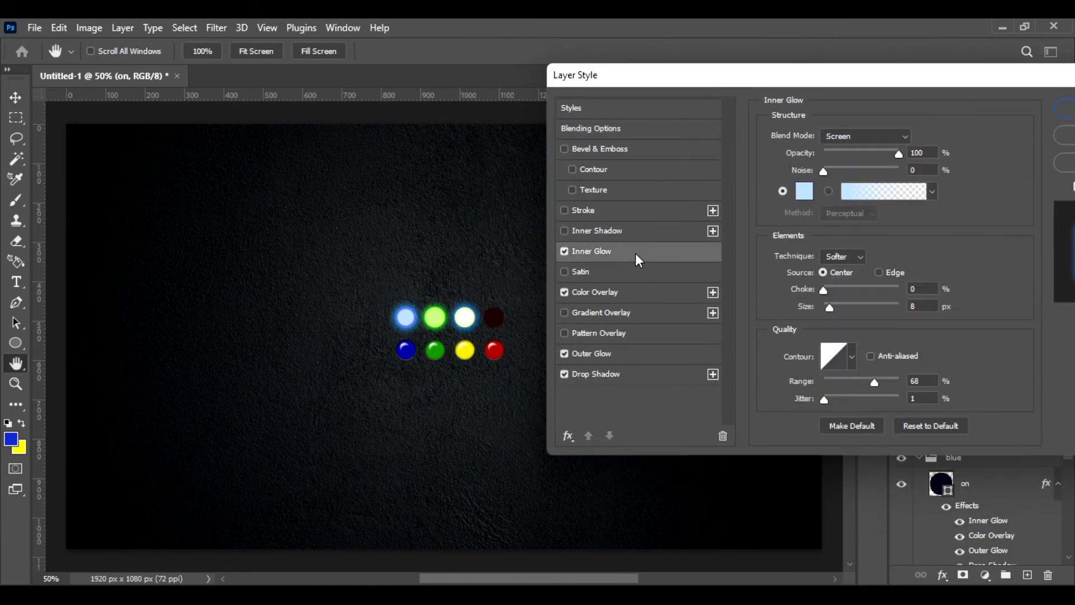
click(807, 189)
click(877, 359)
click(846, 195)
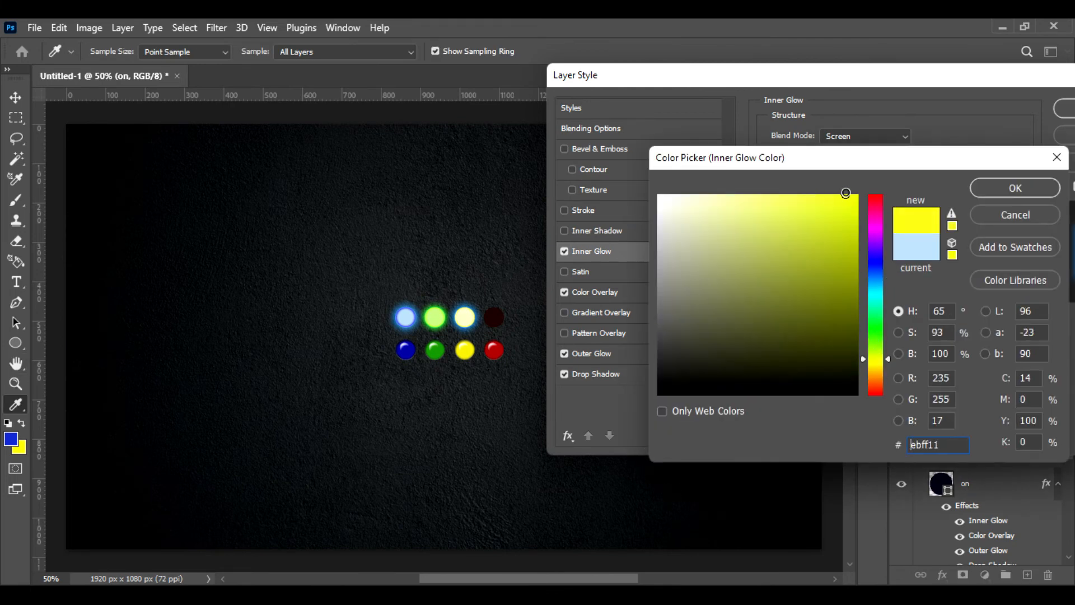
click(1031, 186)
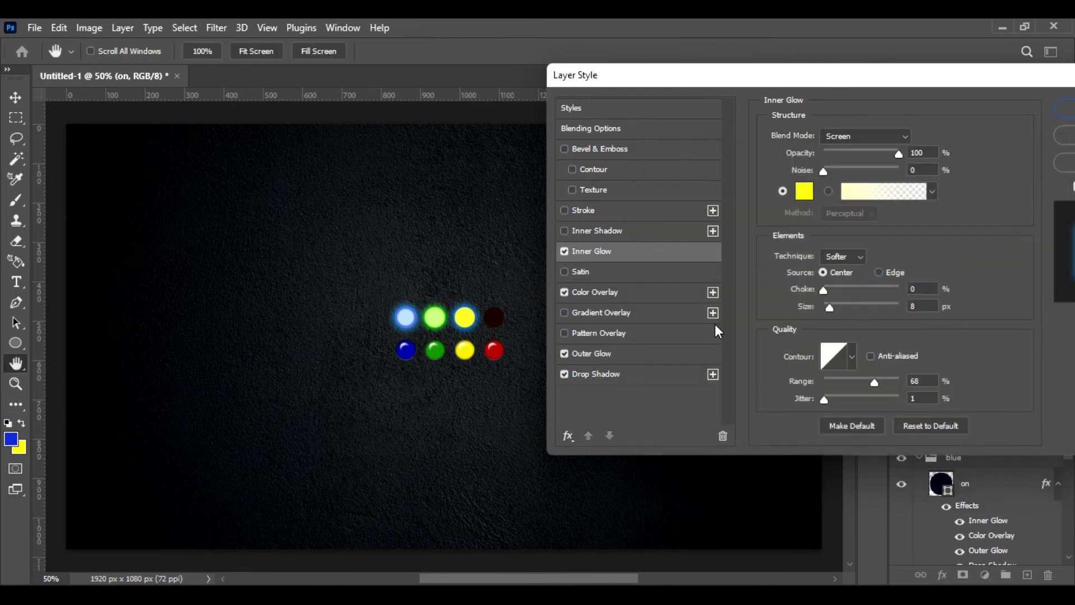
Step: Change the yellow on light's outer glow color to light yellow f5fe69
click(623, 292)
click(644, 354)
click(802, 189)
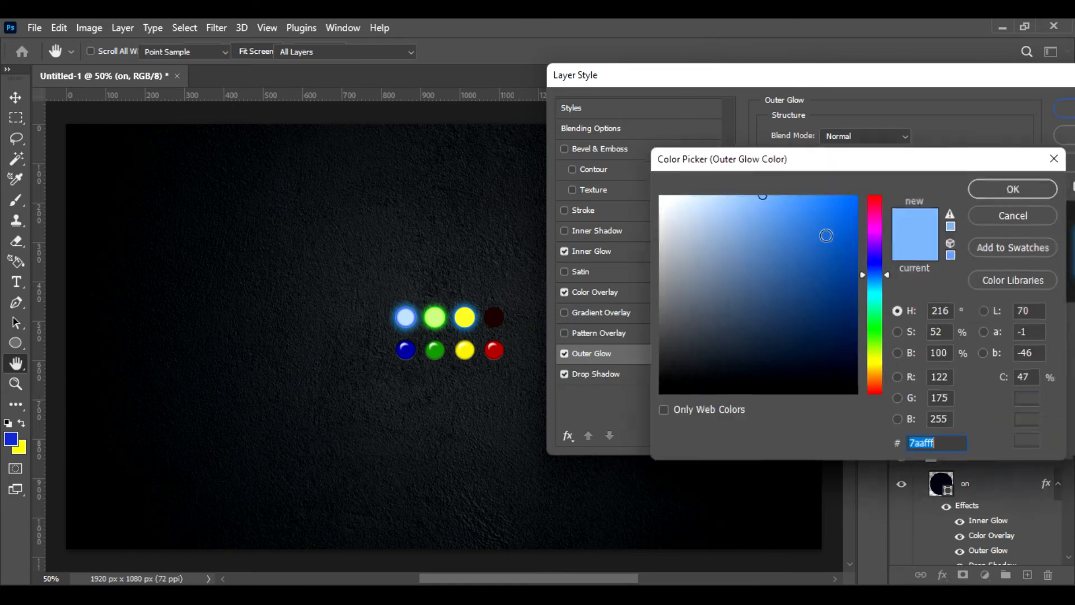
click(877, 359)
click(777, 196)
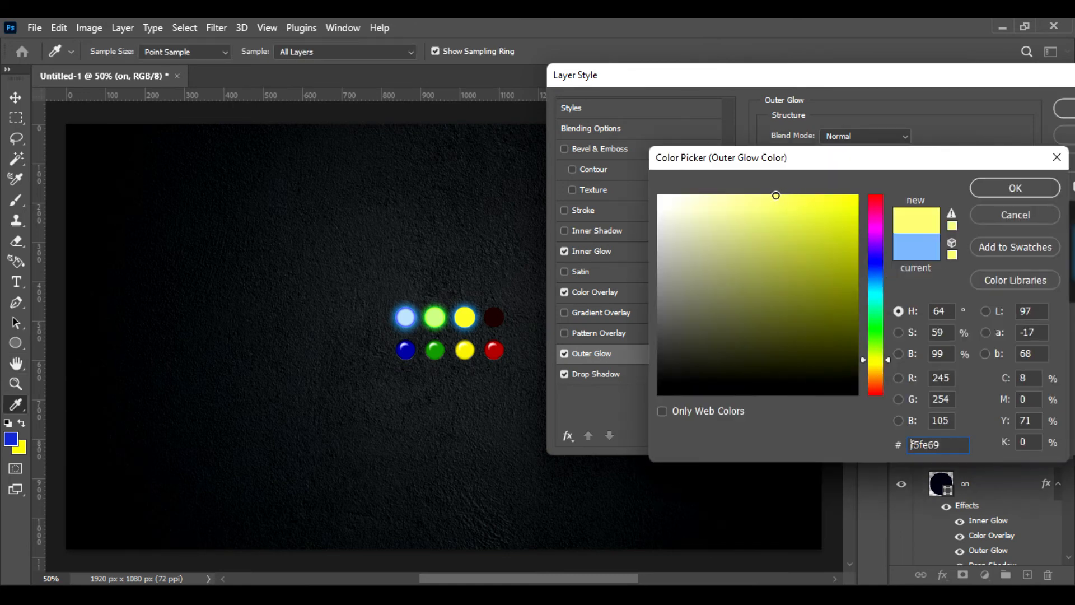
click(991, 194)
Step: Change the yellow on light's drop shadow color to pale yellow fdf8a0 and apply the layer style
click(649, 375)
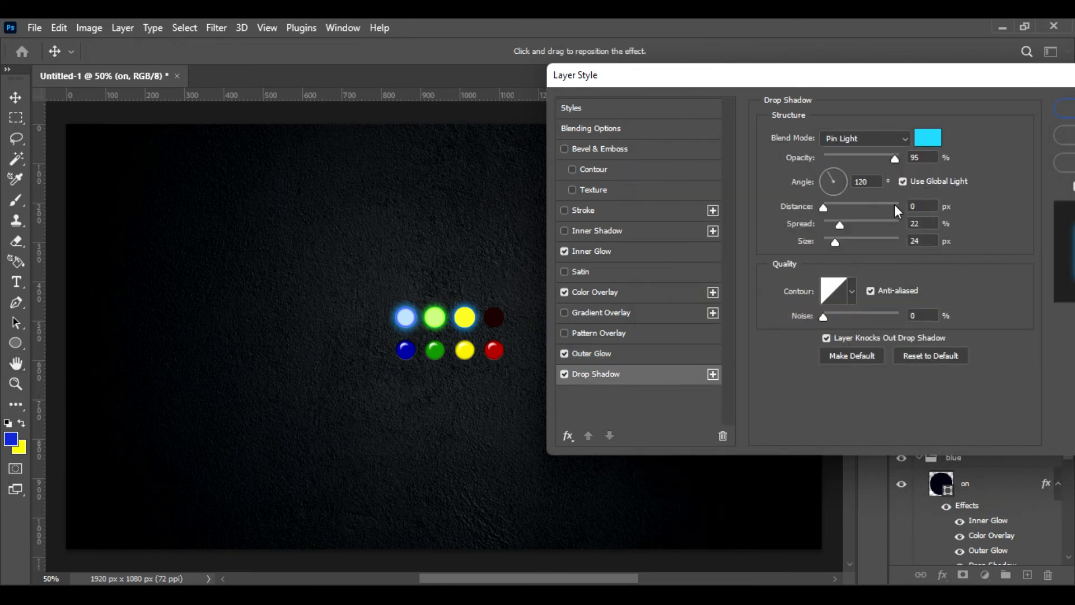
click(927, 139)
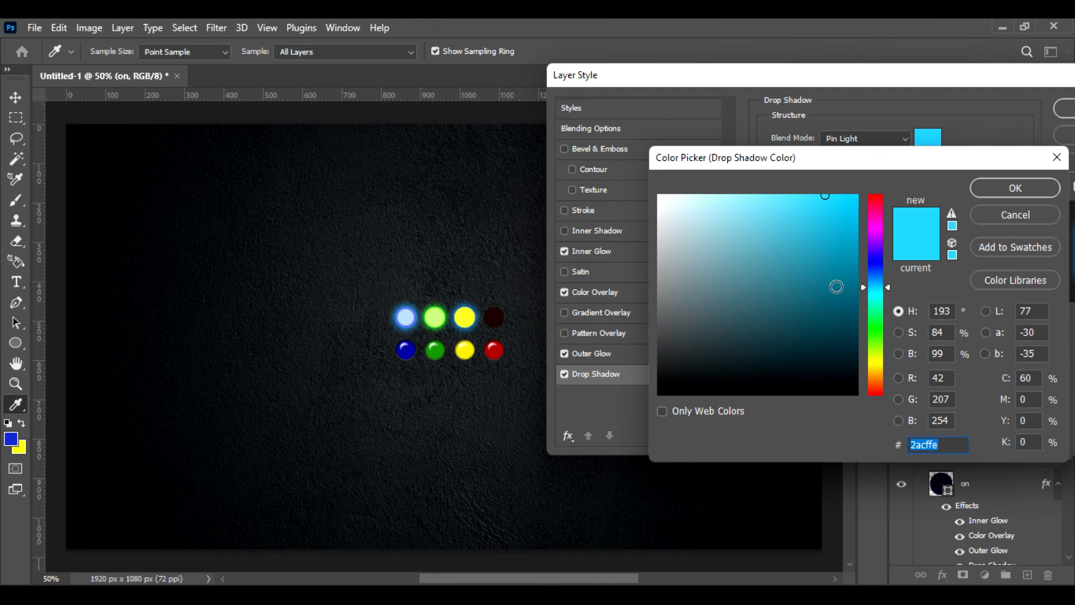
click(877, 364)
mouse_move(791, 197)
mouse_down()
mouse_move(746, 190)
mouse_move(729, 204)
mouse_move(737, 193)
mouse_move(756, 198)
mouse_up()
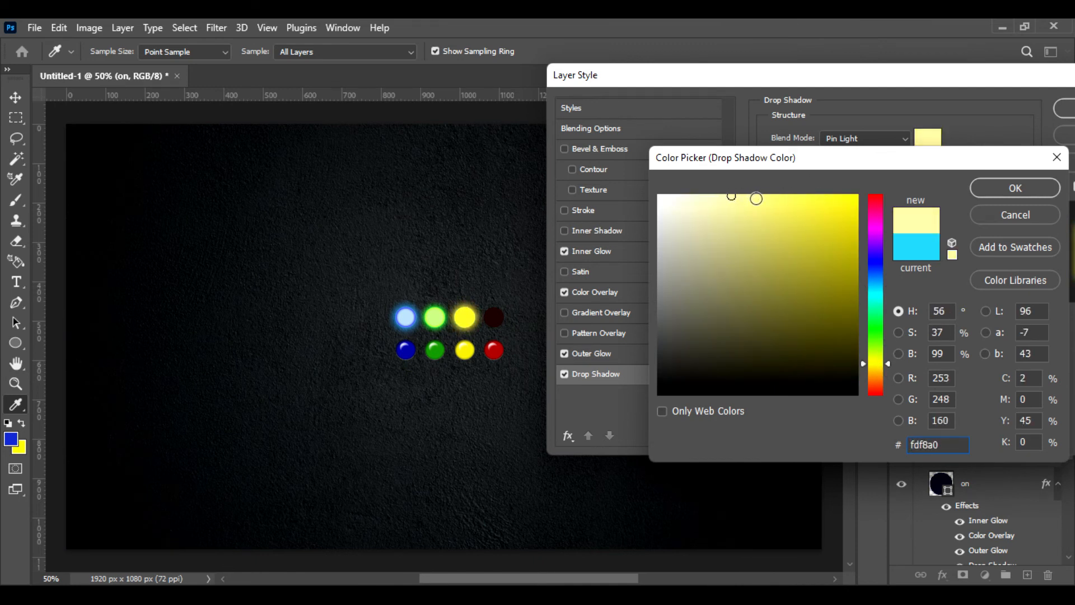
click(1004, 196)
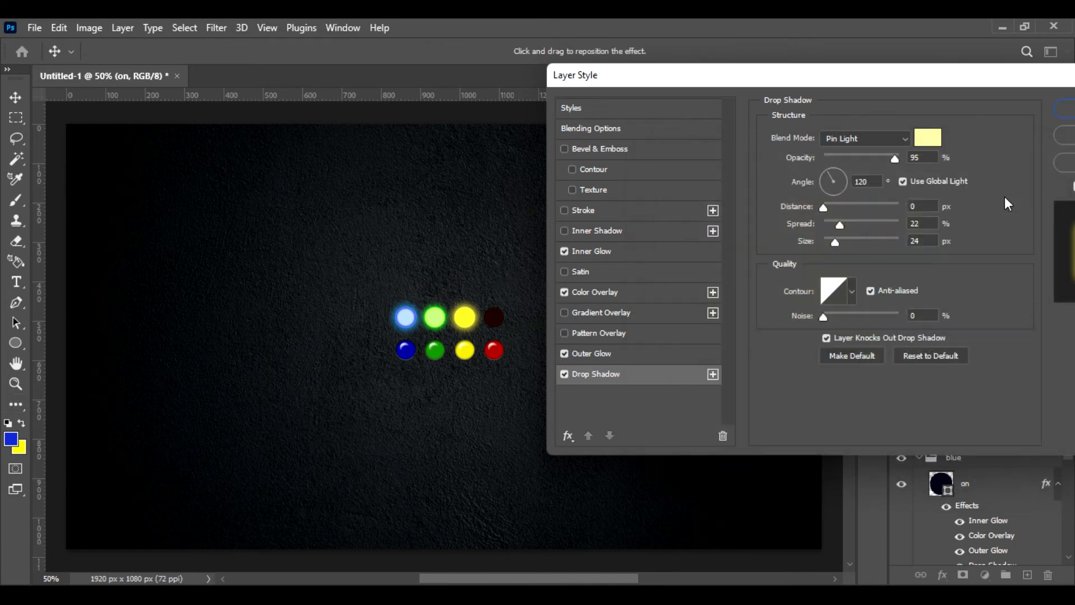
click(1070, 110)
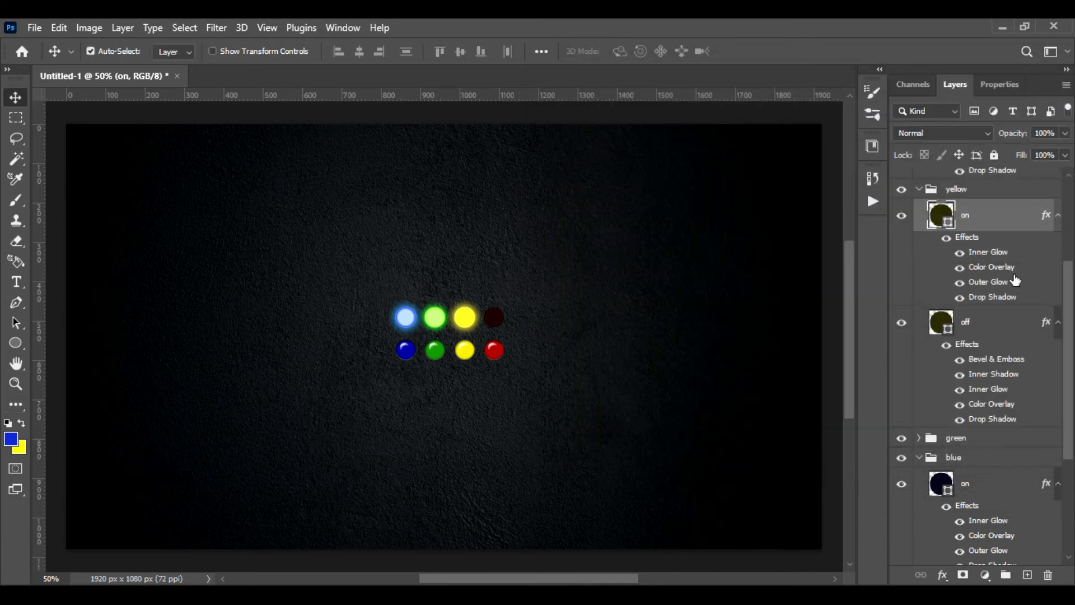
Step: Reduce the yellow on light's drop shadow spread to 10% and apply the layer style
double_click(1029, 301)
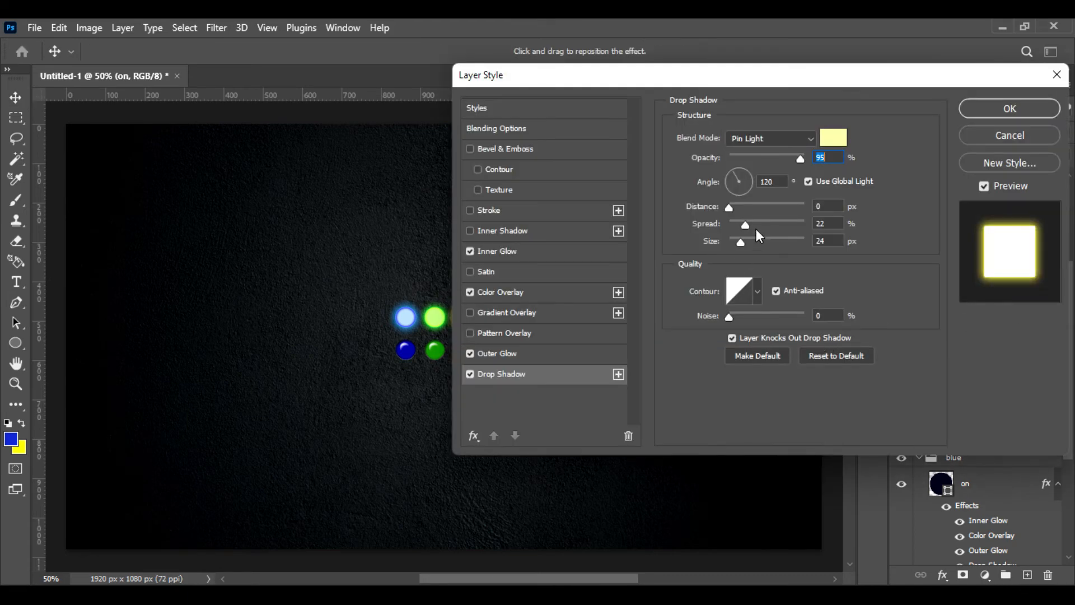
drag(768, 84, 828, 93)
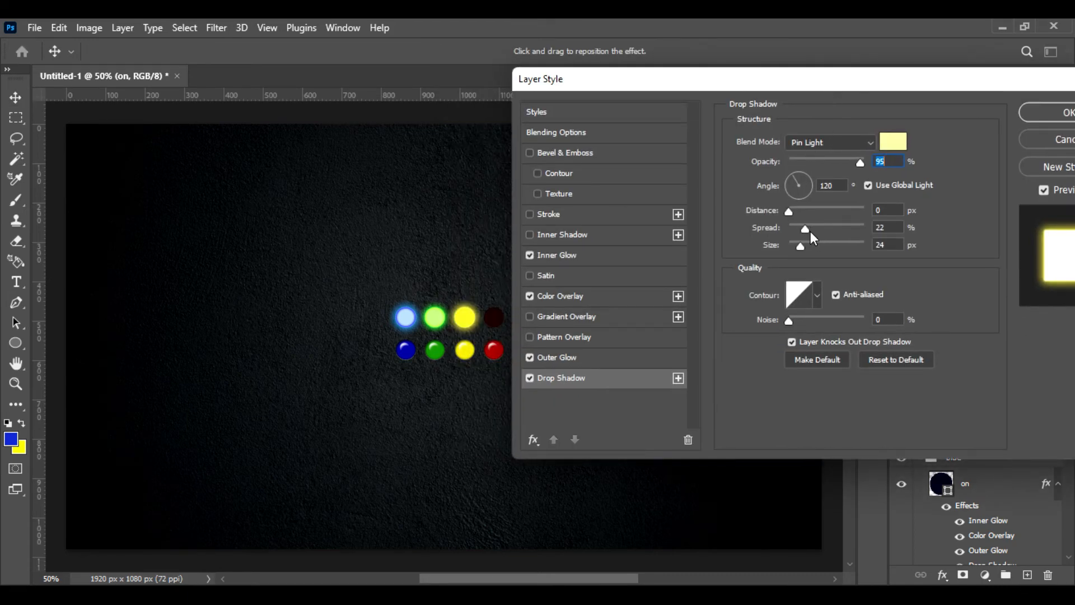
drag(801, 226, 797, 227)
click(1036, 112)
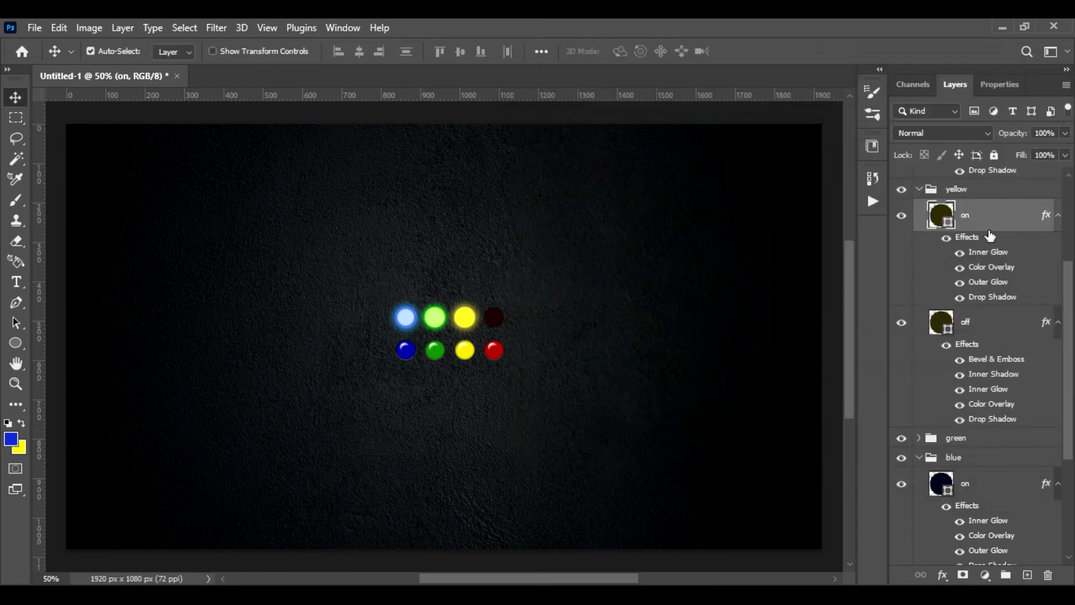
Step: Copy the yellow on layer's style, collapse the yellow group and paste the style onto the red group's on layer
right_click(976, 223)
click(871, 296)
scroll(938, 227, down, 1)
scroll(931, 234, up, 4)
click(929, 241)
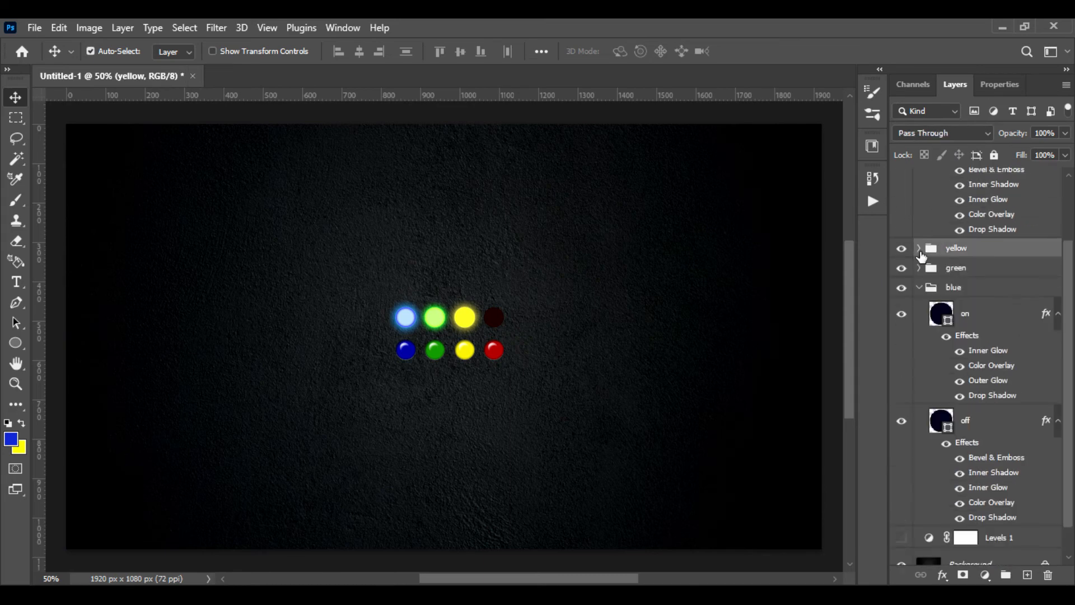
scroll(986, 213, up, 3)
click(996, 202)
right_click(996, 203)
click(907, 311)
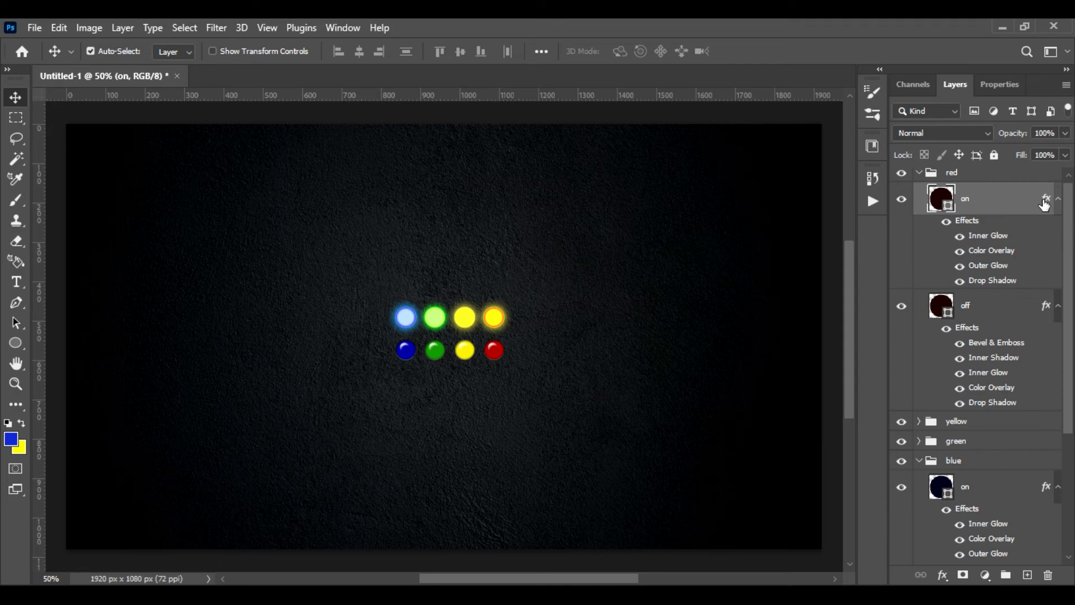
Step: Open the layer style of the red group's on layer and change its inner glow color to light red ff5757
double_click(1045, 200)
drag(776, 78, 865, 89)
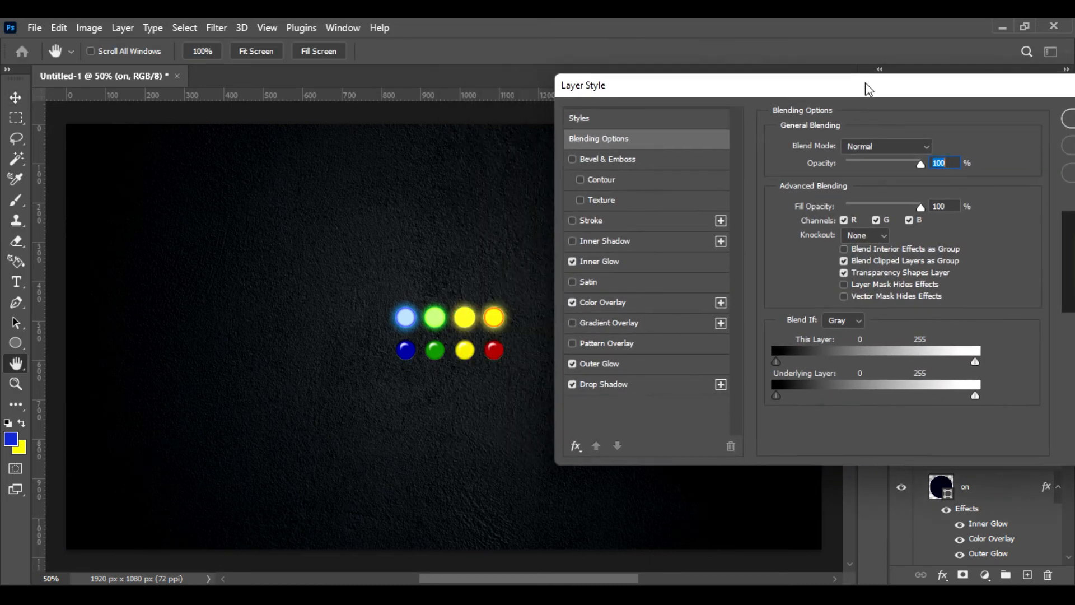
click(658, 265)
click(815, 203)
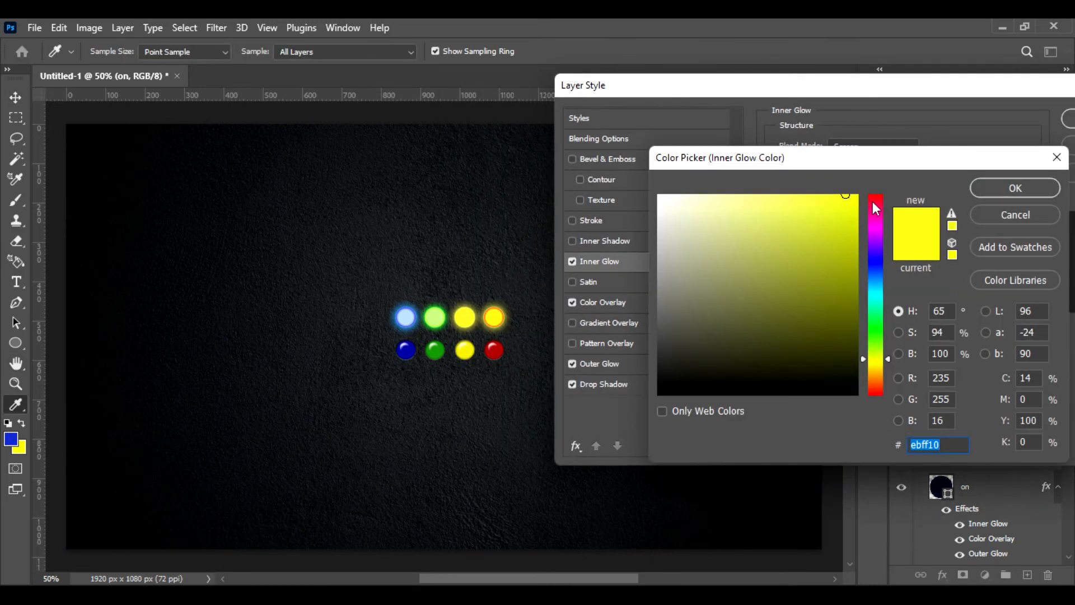
text(ff1010)
click(741, 196)
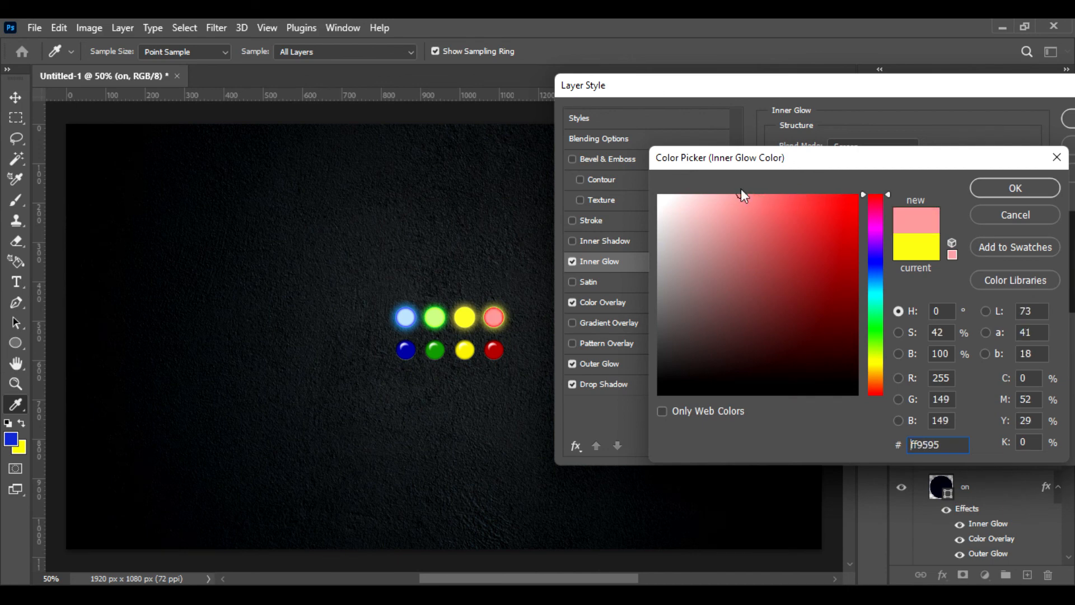
mouse_move(776, 199)
mouse_down()
mouse_move(805, 193)
mouse_move(792, 193)
mouse_up()
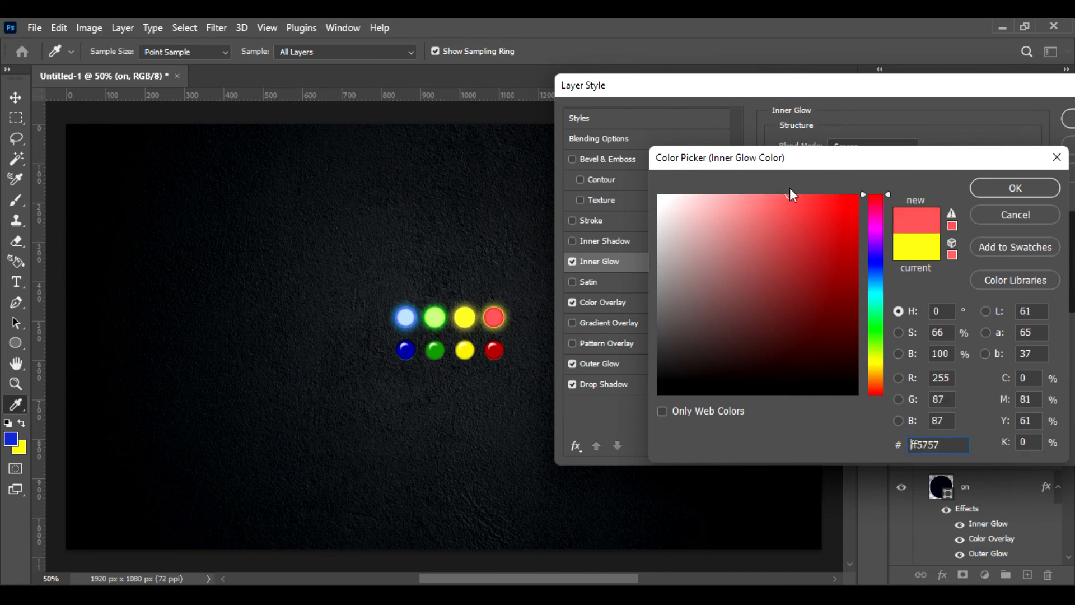
click(1048, 195)
Step: Change the red on light's outer glow color to a saturated light red
click(658, 306)
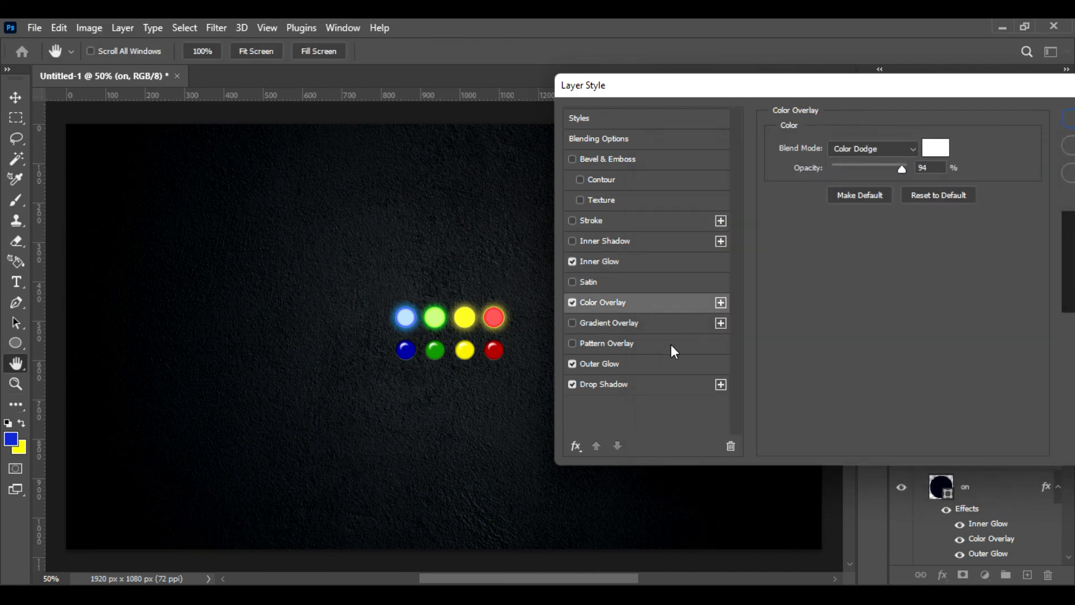
click(677, 365)
click(812, 202)
click(871, 194)
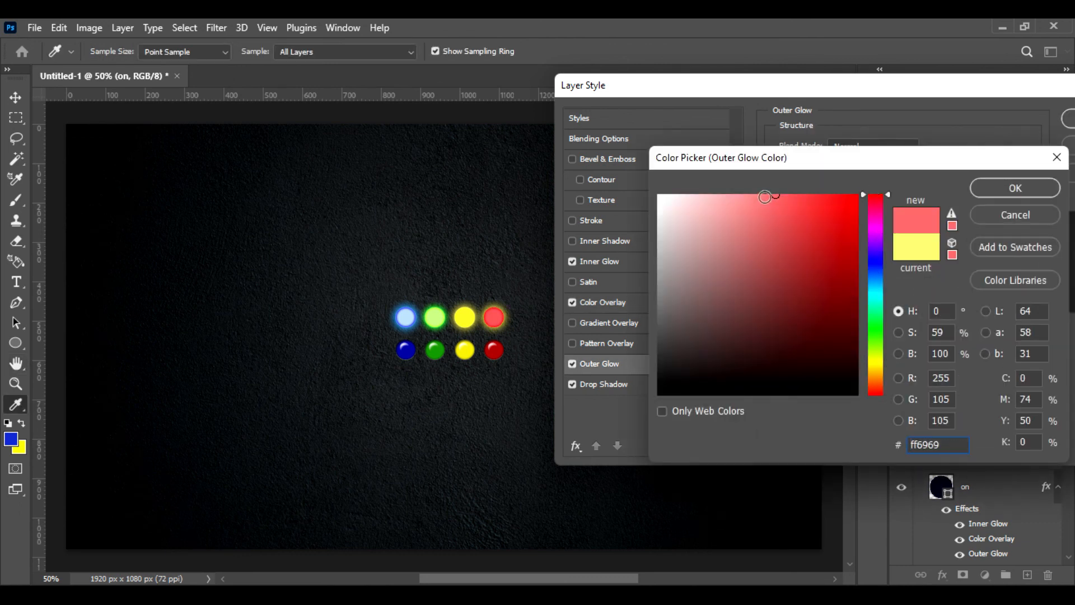
click(789, 191)
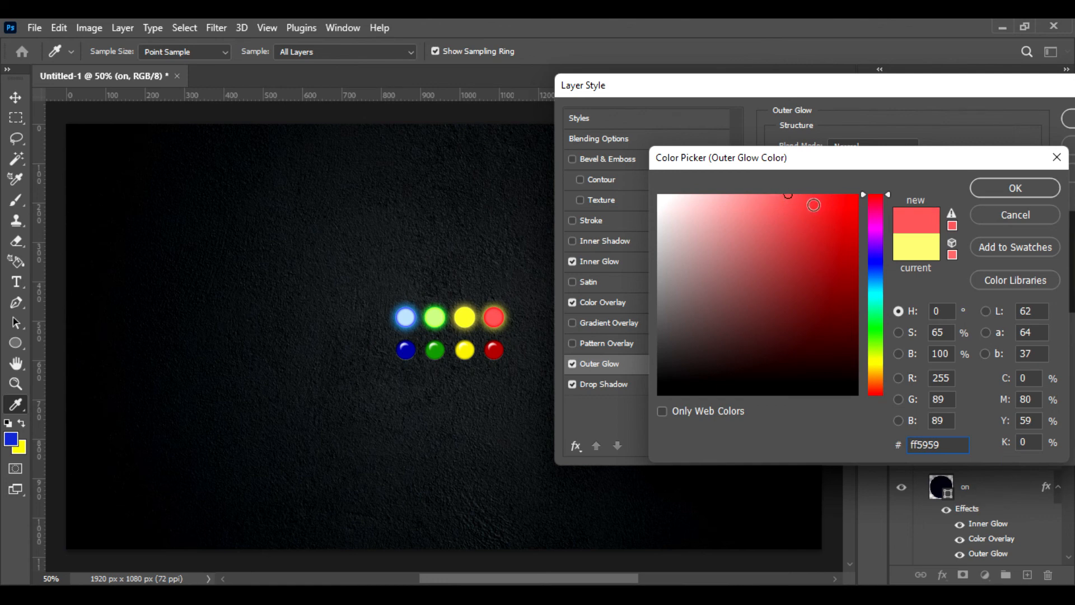
drag(814, 201, 821, 195)
click(988, 191)
Step: Change the red on light's drop shadow color to light red fe7f7f
click(665, 380)
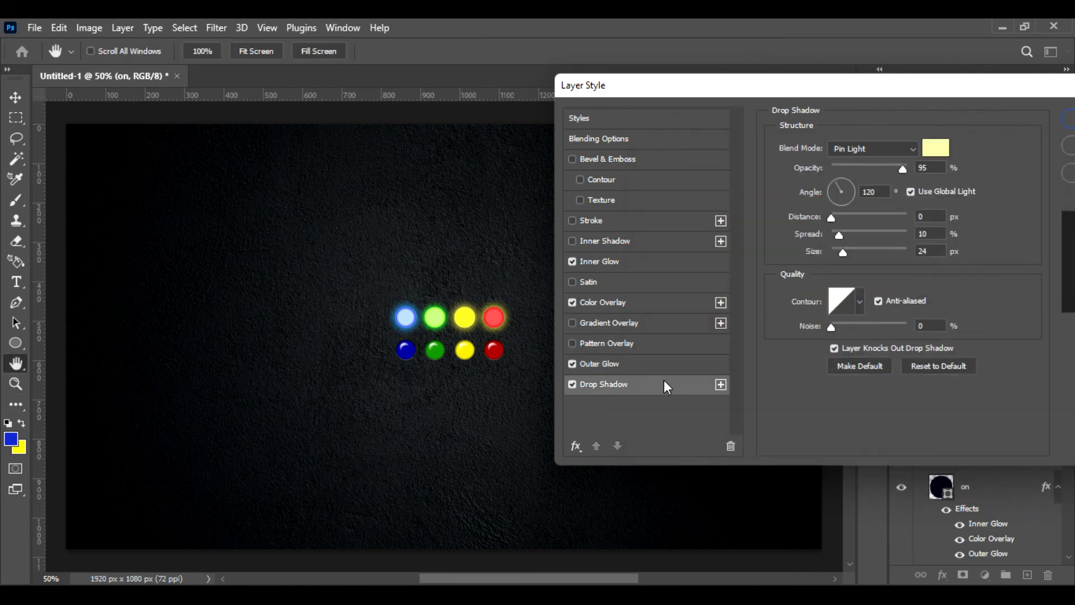
click(931, 148)
click(875, 194)
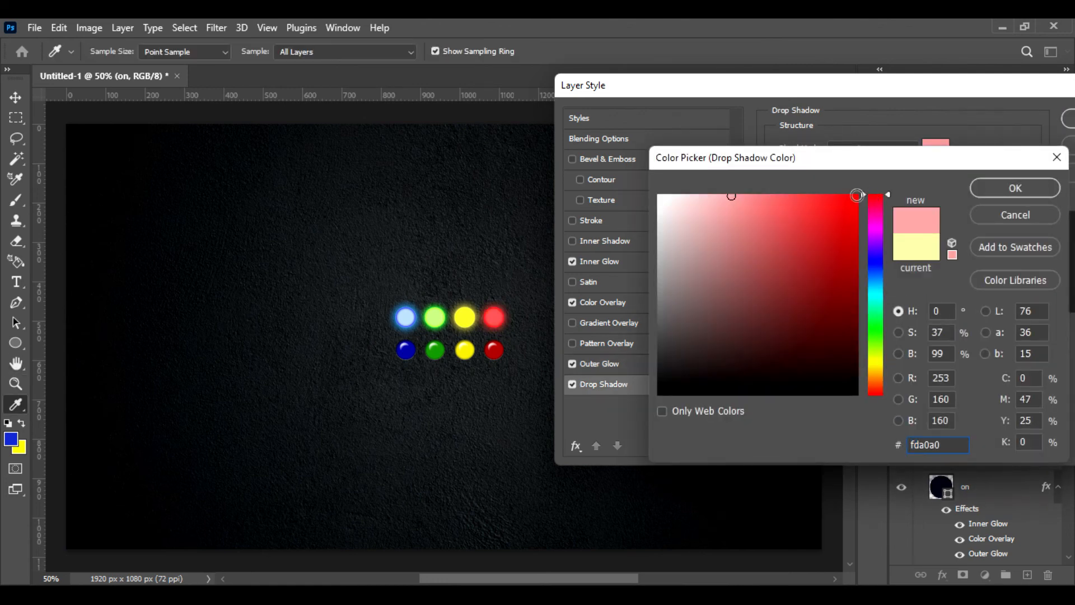
mouse_move(751, 194)
mouse_down()
mouse_move(809, 204)
mouse_move(817, 181)
mouse_move(714, 196)
mouse_move(758, 195)
mouse_up()
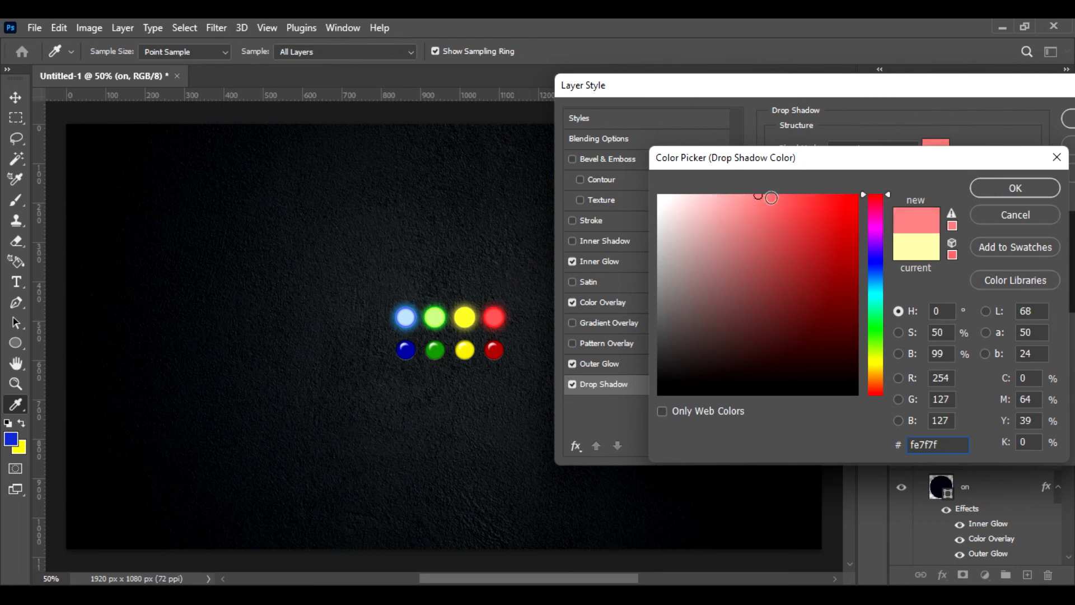
click(994, 187)
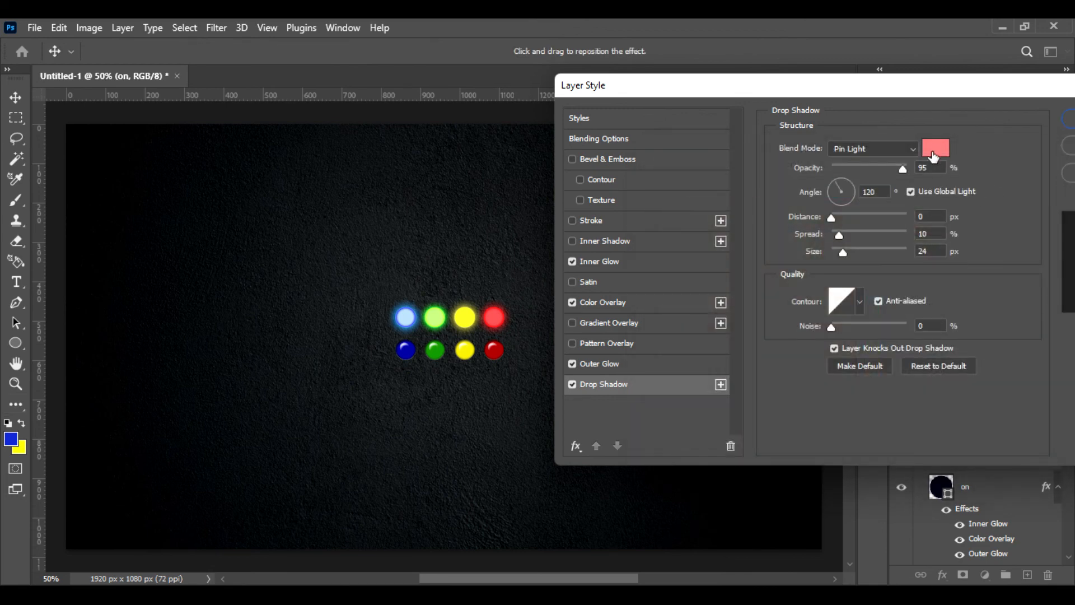
Step: Shift the red on light's inner glow color to a slightly more saturated red
click(658, 261)
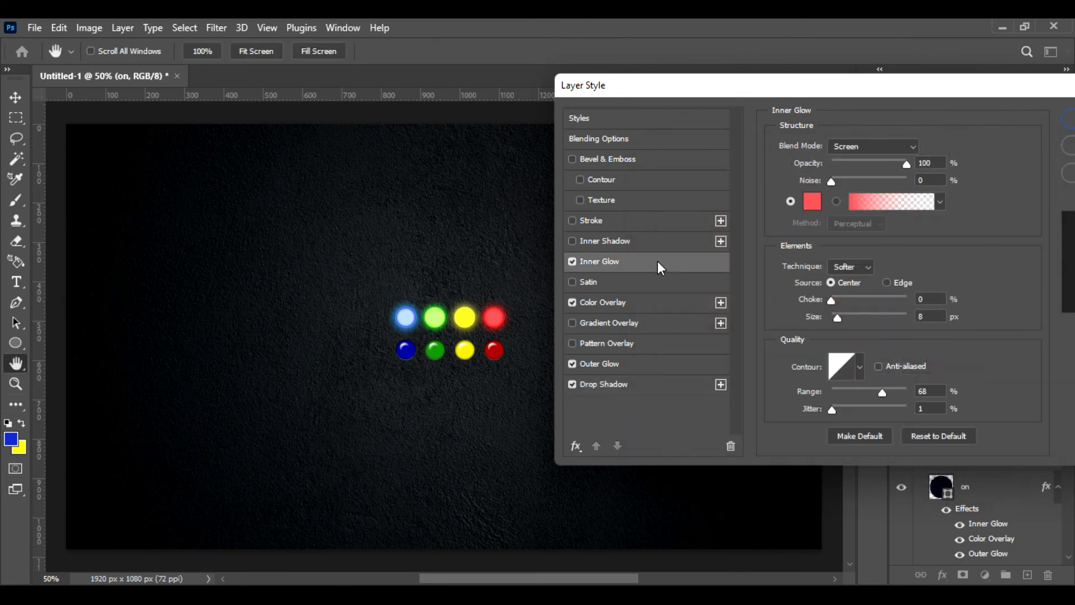
click(811, 202)
drag(774, 200, 829, 196)
key(Return)
Step: Fine-tune the red on light's outer glow extent and its drop shadow size
click(645, 365)
mouse_move(835, 287)
mouse_down()
mouse_move(849, 287)
mouse_move(835, 302)
mouse_up()
click(676, 386)
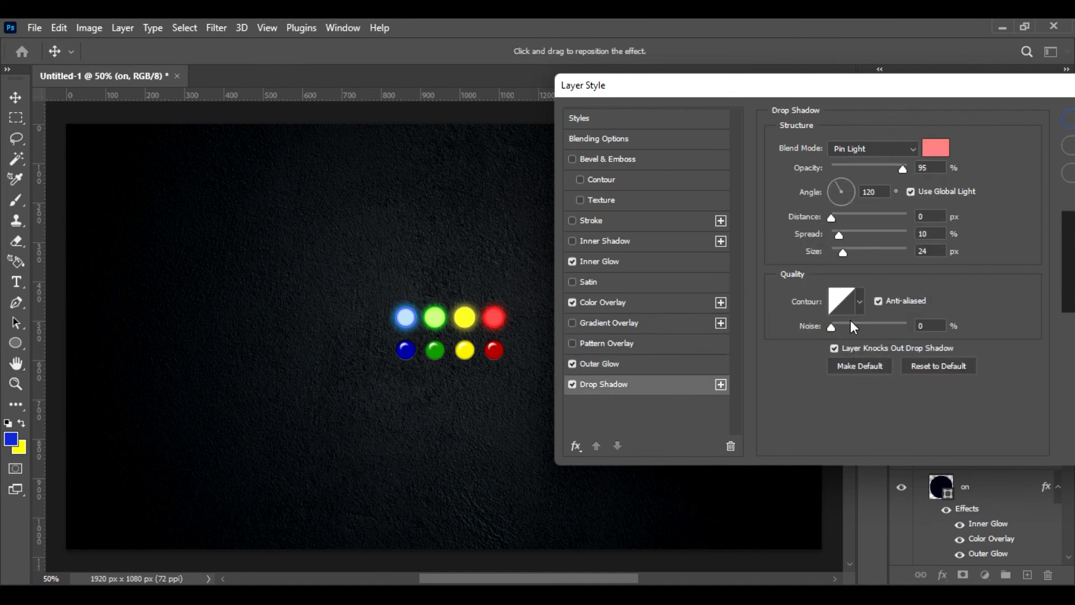
drag(842, 253, 831, 219)
Step: Deepen the red on light's inner glow color to red f33a3a
click(681, 261)
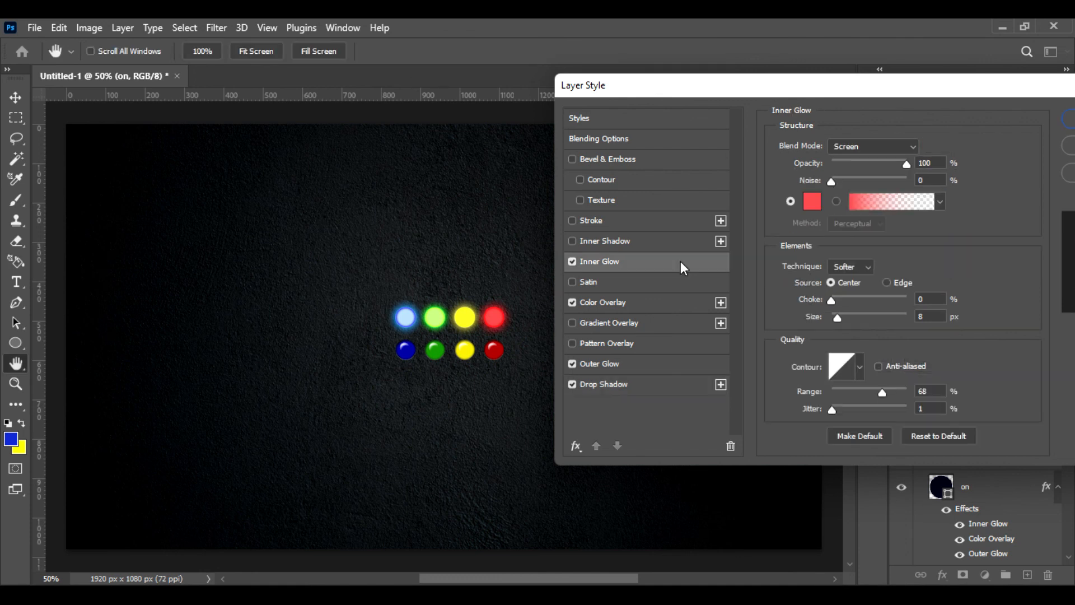
click(813, 203)
drag(740, 199, 810, 203)
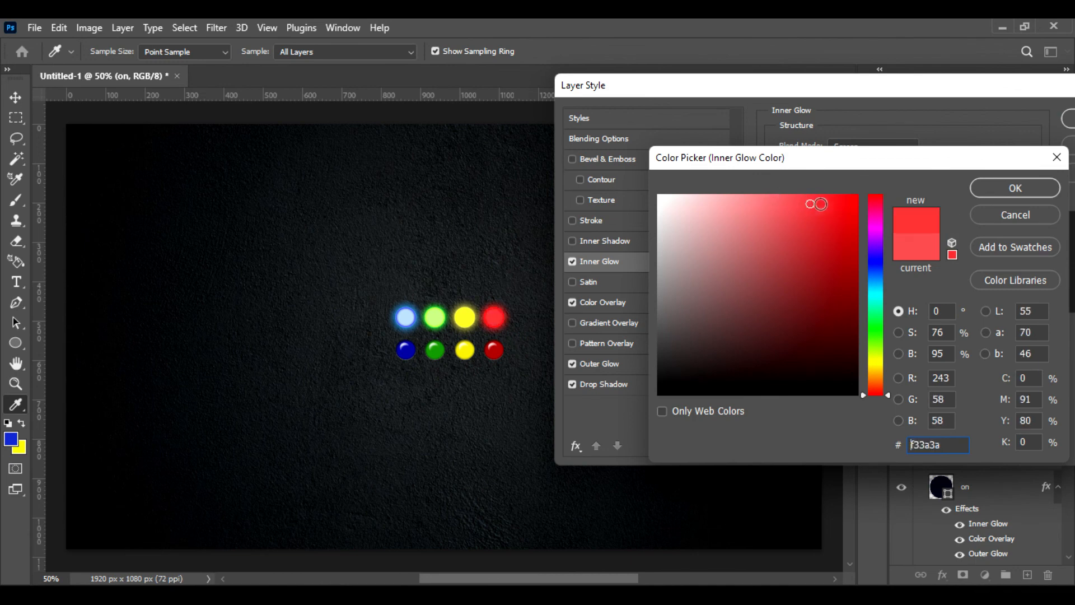
click(1039, 192)
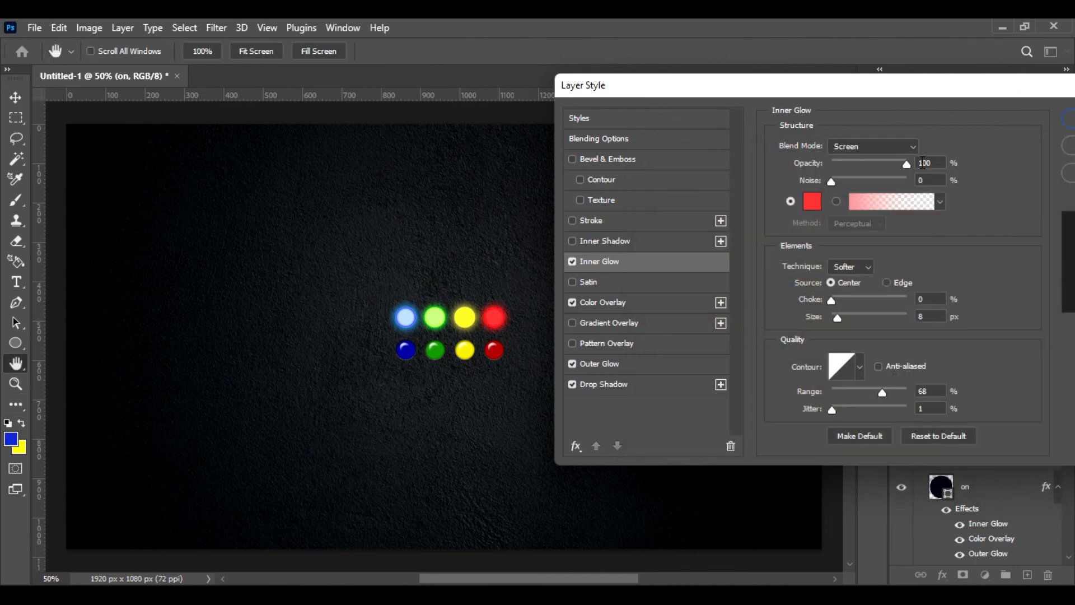
Step: Apply the adjusted inner glow settings to the red on light and close its layer style
drag(943, 88, 909, 88)
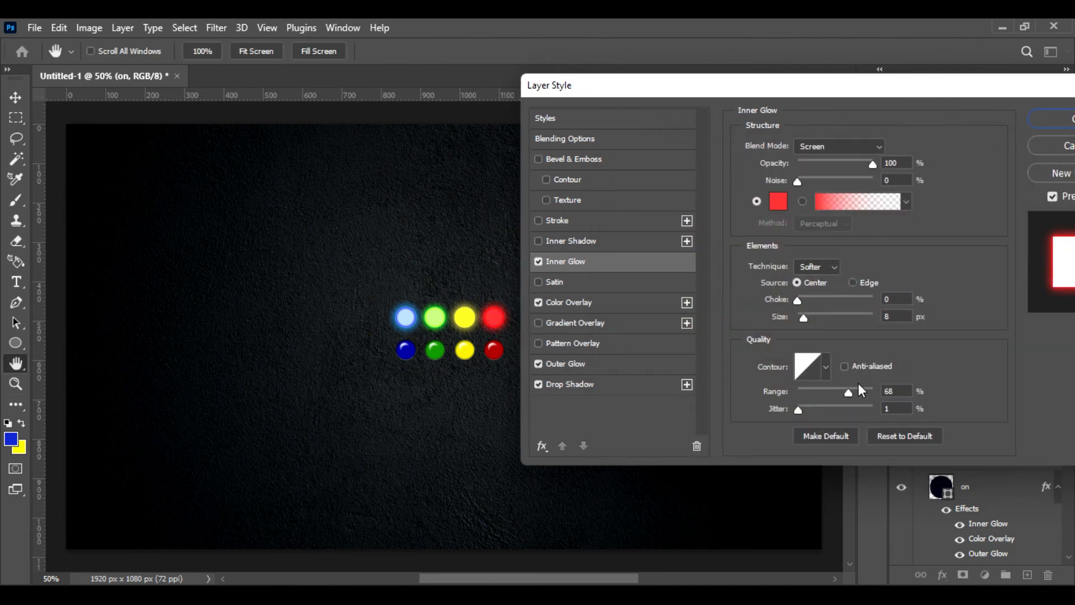
drag(865, 395, 864, 395)
click(1051, 119)
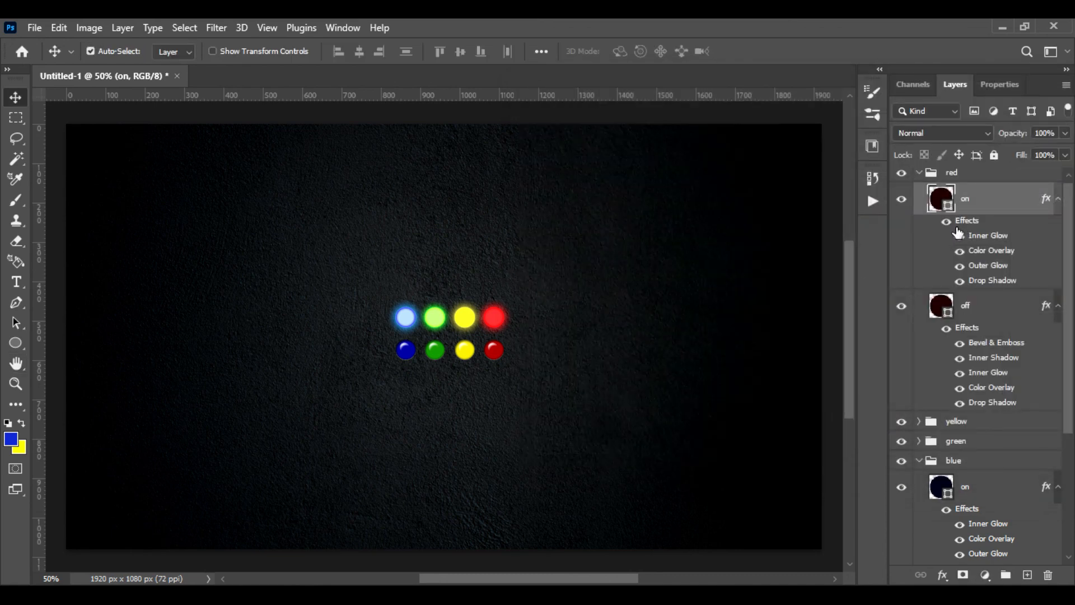
Step: Hide and show the red on light and the red off light's effects to check their appearance
click(902, 200)
click(902, 202)
click(902, 202)
click(902, 202)
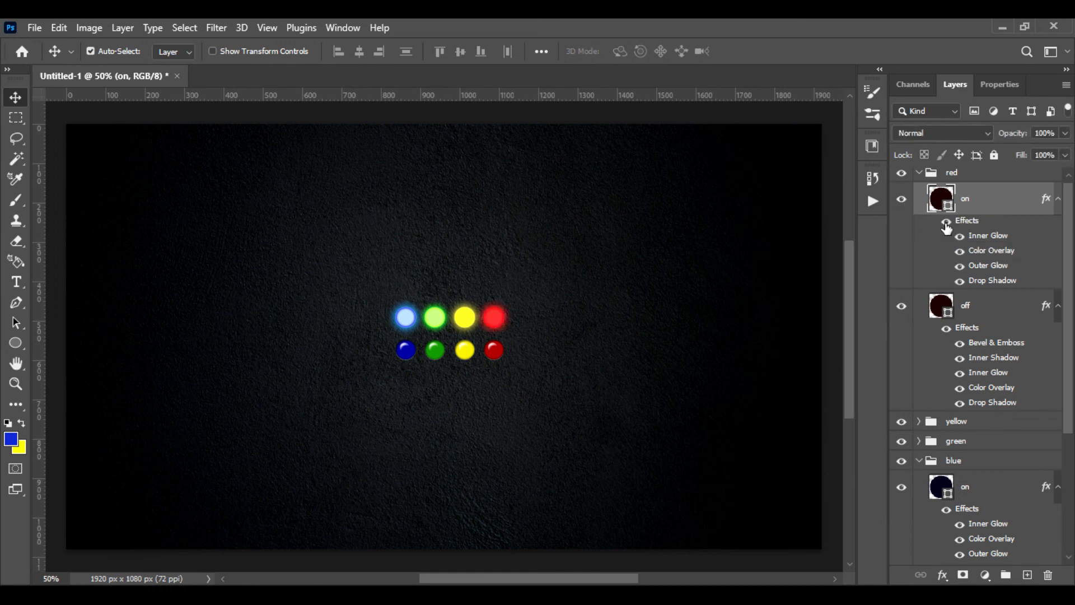
click(947, 329)
click(947, 329)
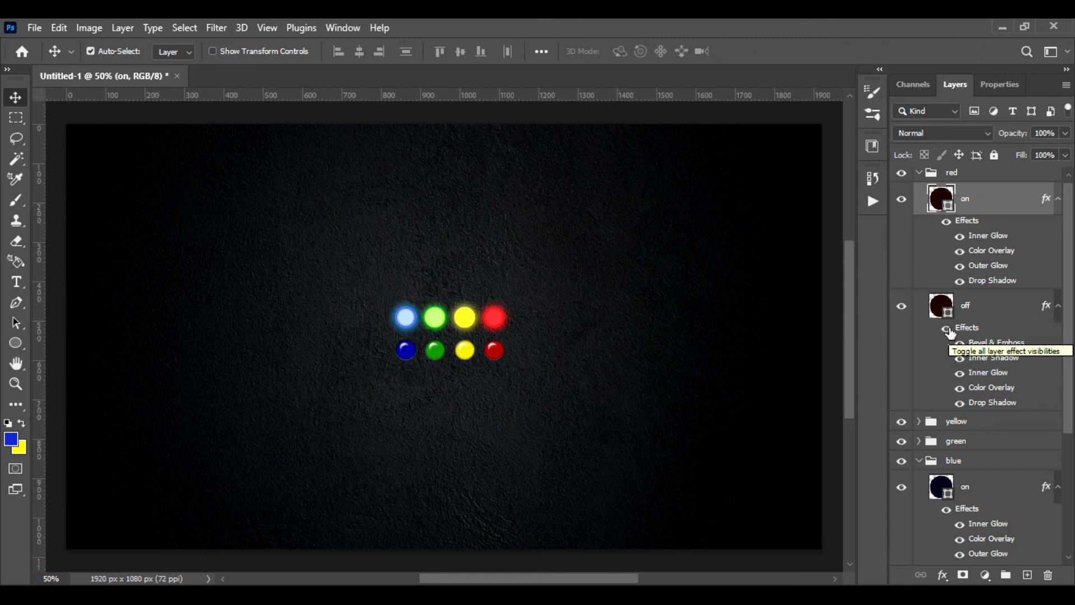
Step: Change the blue on light's inner glow color to a deeper light blue, 73b1f6, and apply the layer style
scroll(950, 332, down, 2)
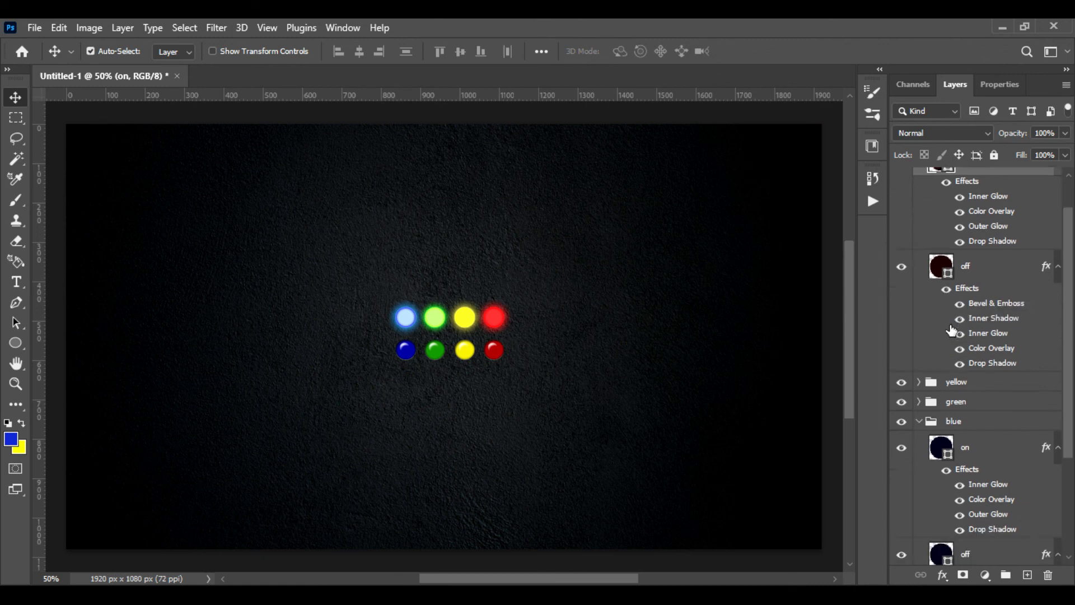
scroll(952, 331, down, 5)
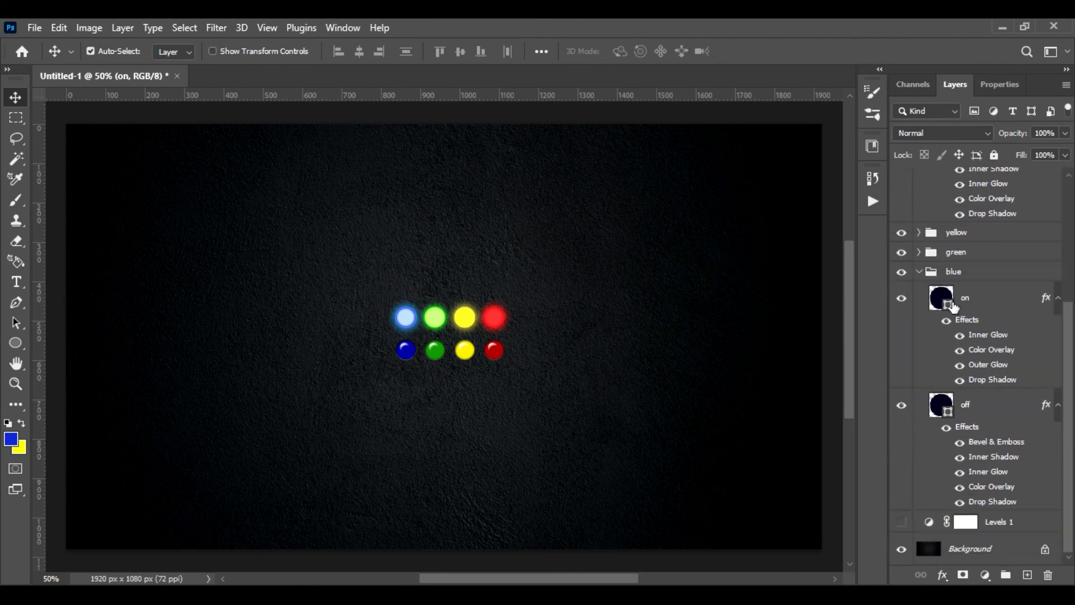
double_click(1010, 339)
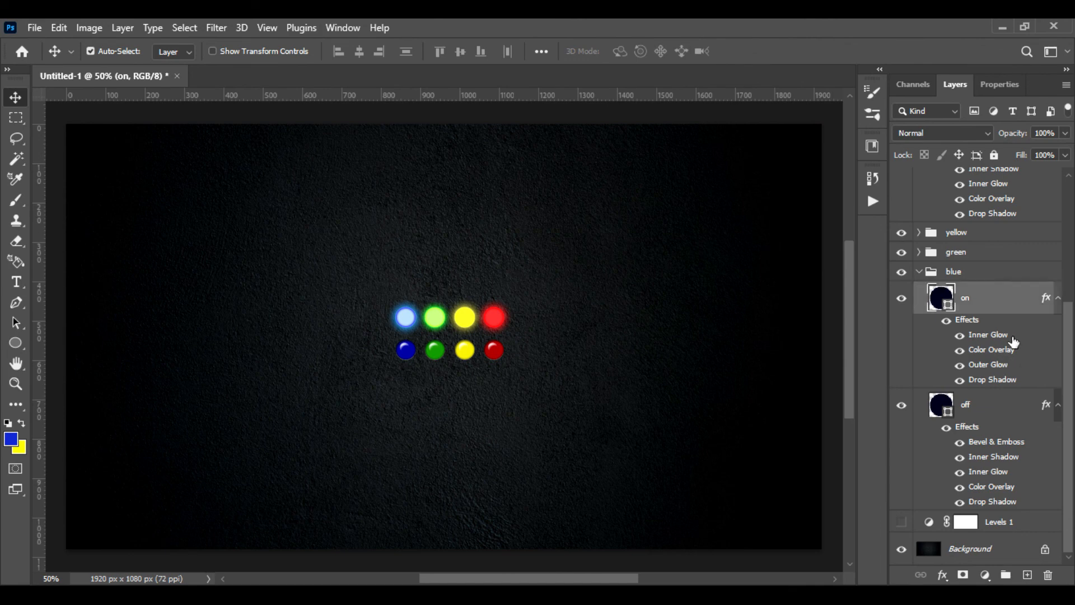
click(710, 201)
click(764, 201)
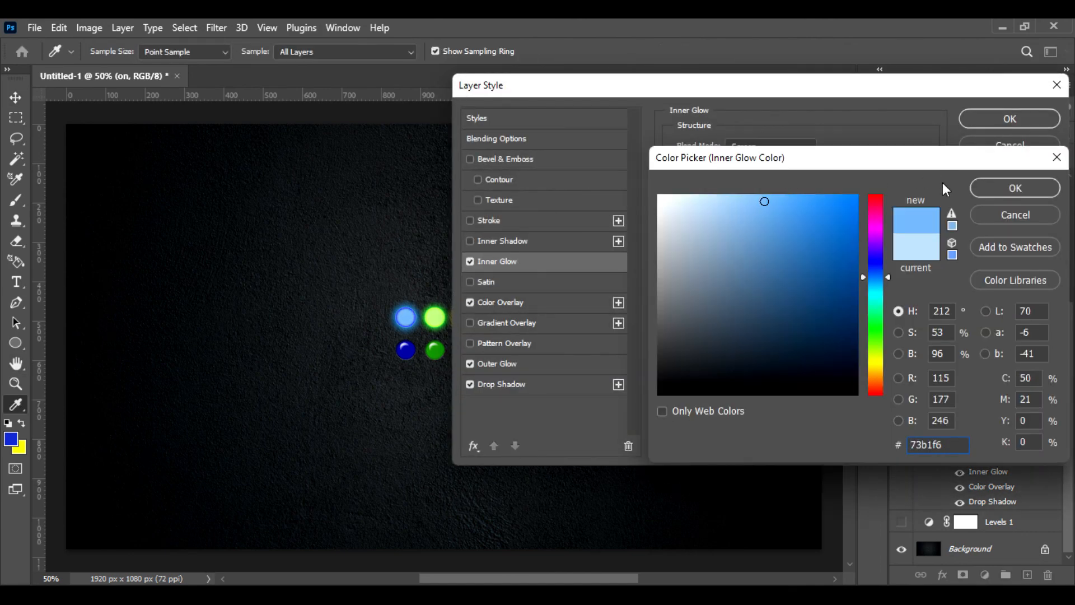
click(973, 190)
drag(753, 90, 782, 92)
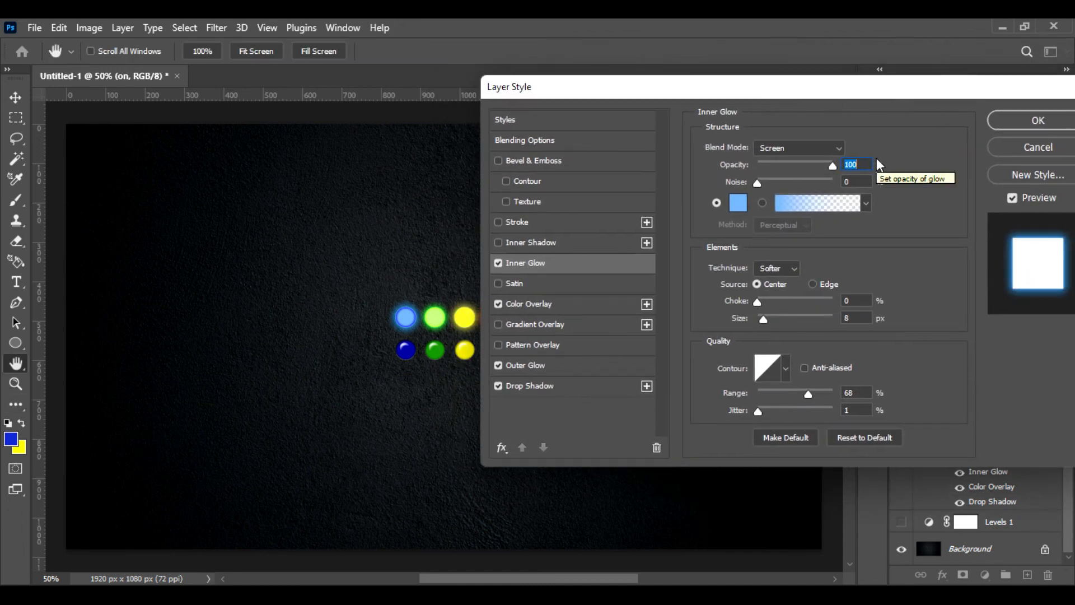
click(999, 124)
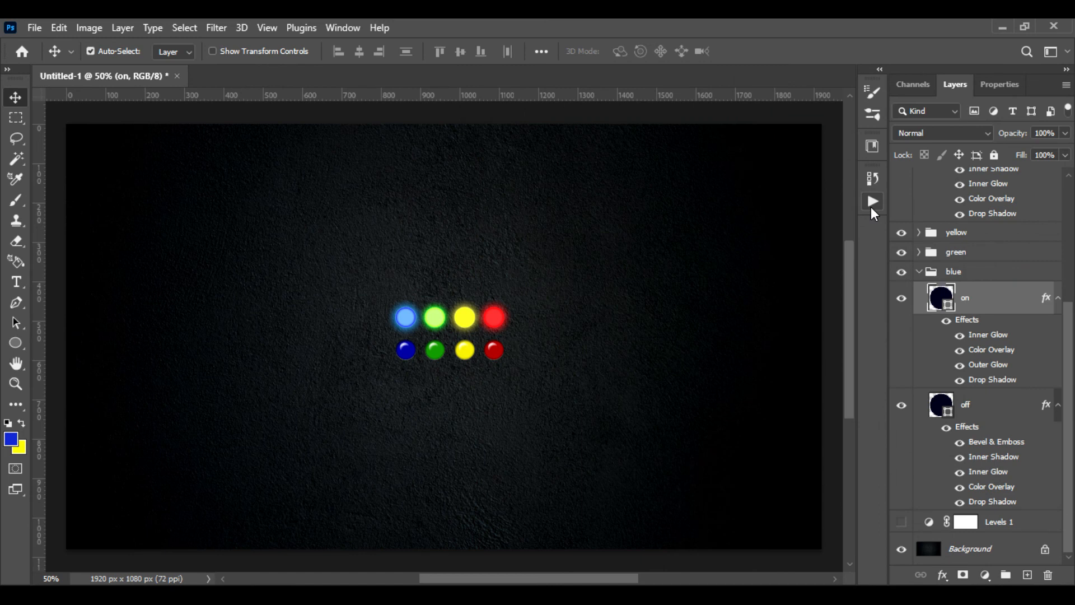